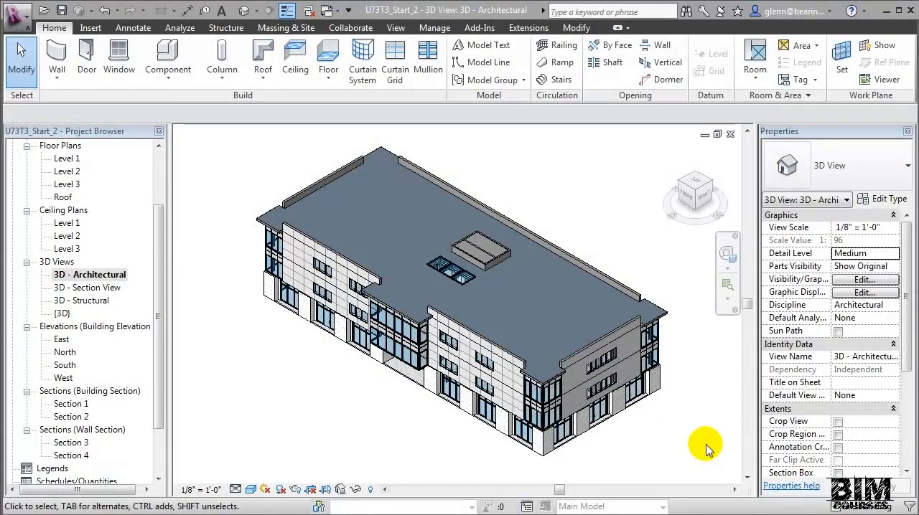
# - View the 3D - Section View of the building, and return to the {3D} view
pyautogui.hotkey('ctrl', 'Tab')
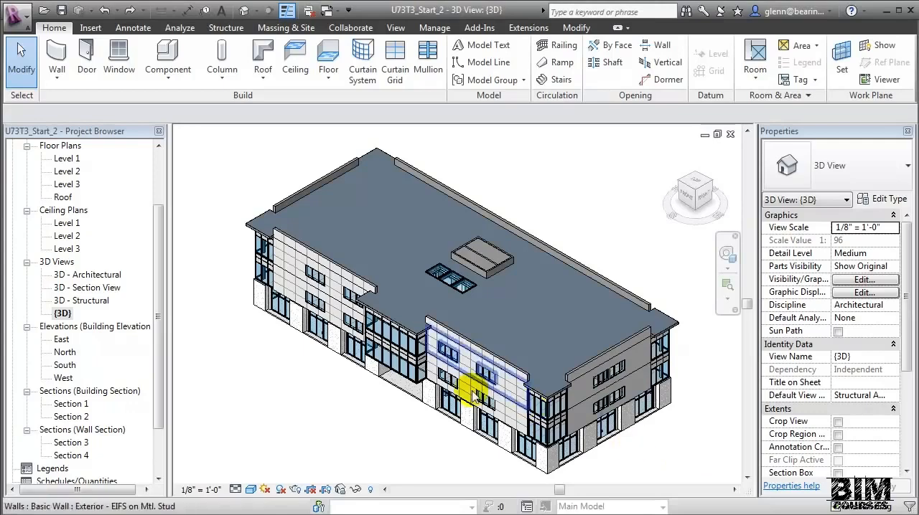
pyautogui.doubleClick(108, 291)
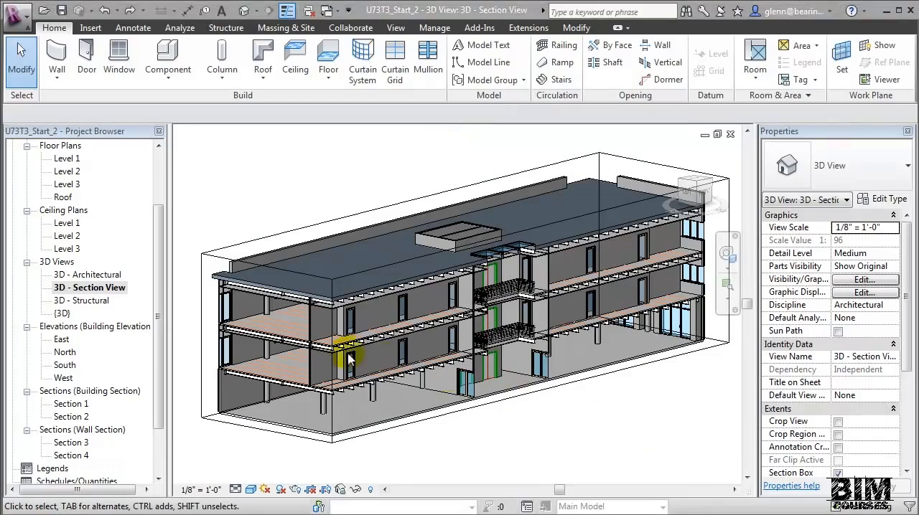
pyautogui.doubleClick(60, 315)
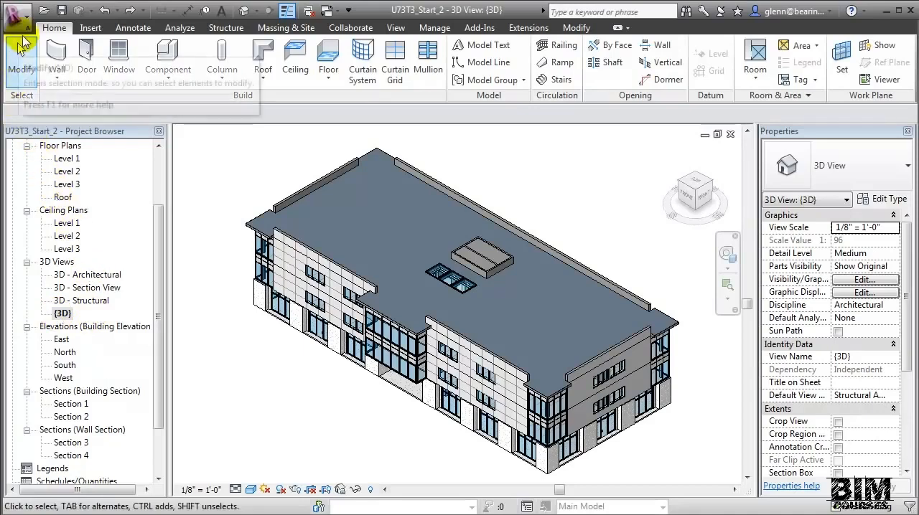
# - Set up a DWF/DWFx export using the in-session view/sheet set, including all views and sheets in the model
pyautogui.click(16, 15)
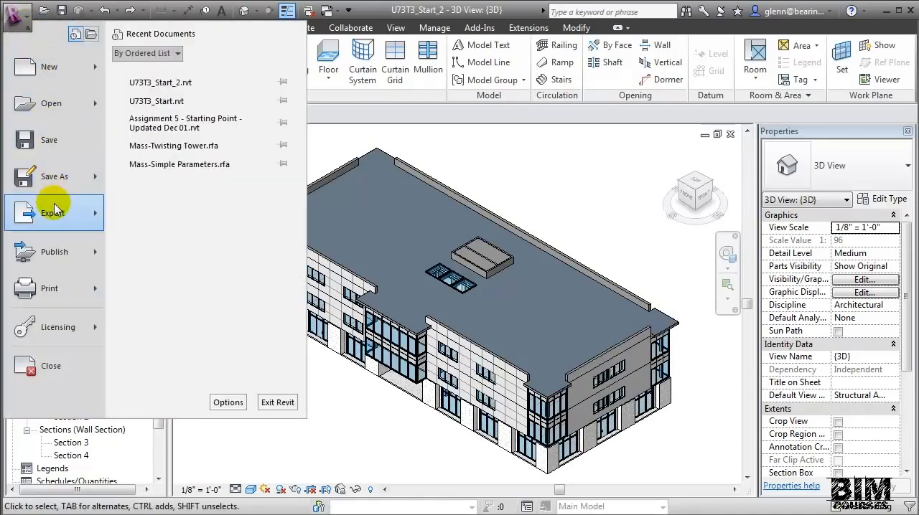
pyautogui.moveTo(54, 211)
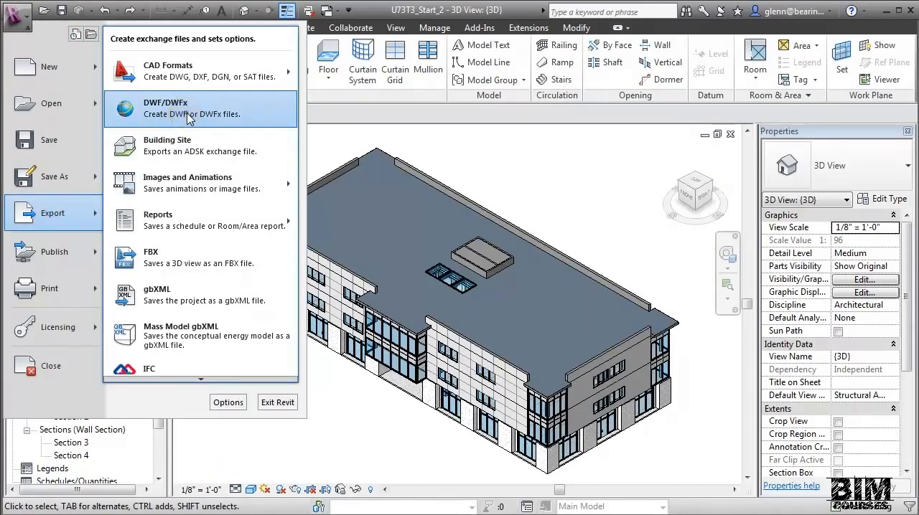
pyautogui.click(190, 118)
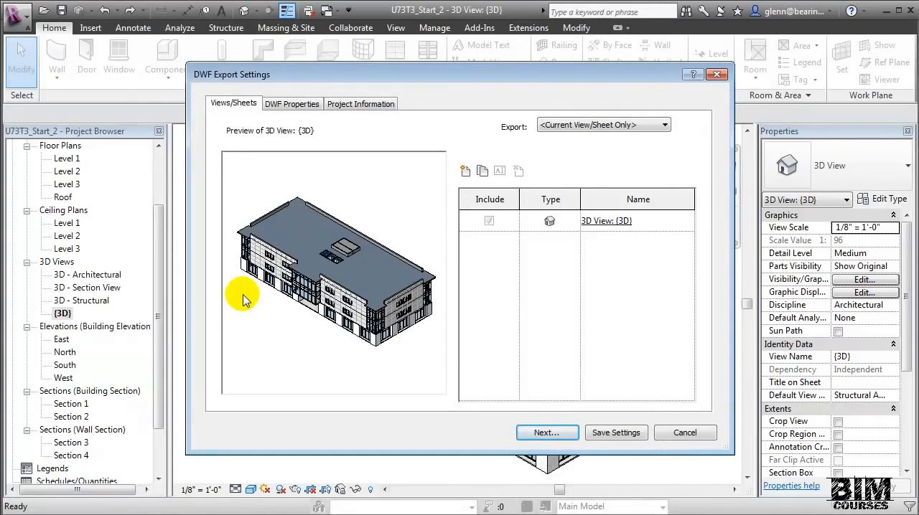
pyautogui.click(615, 126)
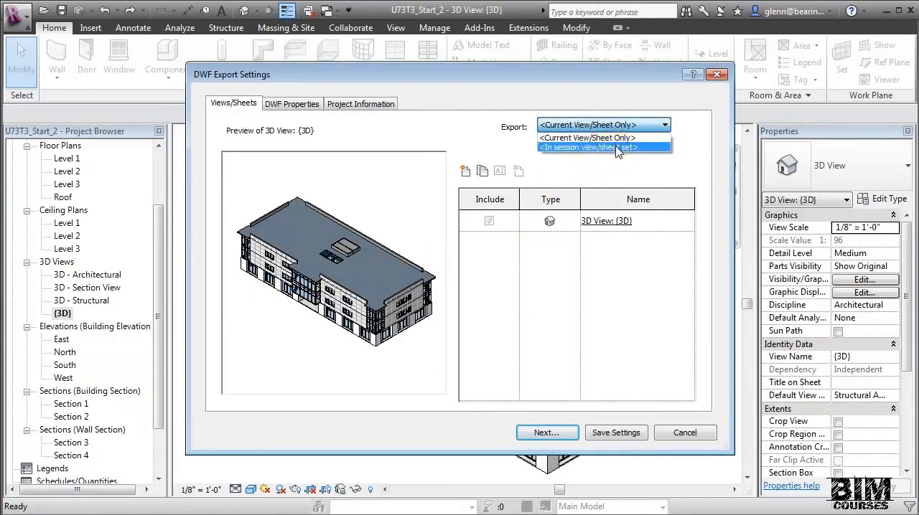
pyautogui.click(616, 147)
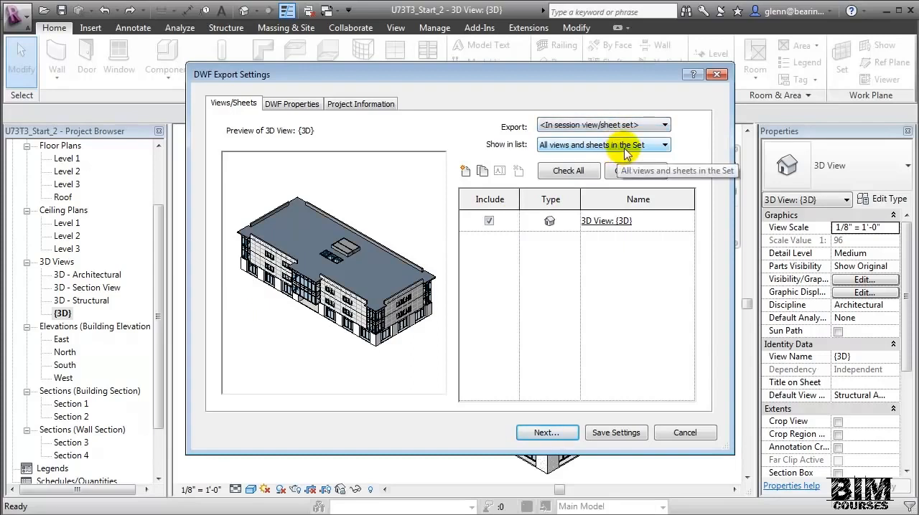
pyautogui.click(626, 147)
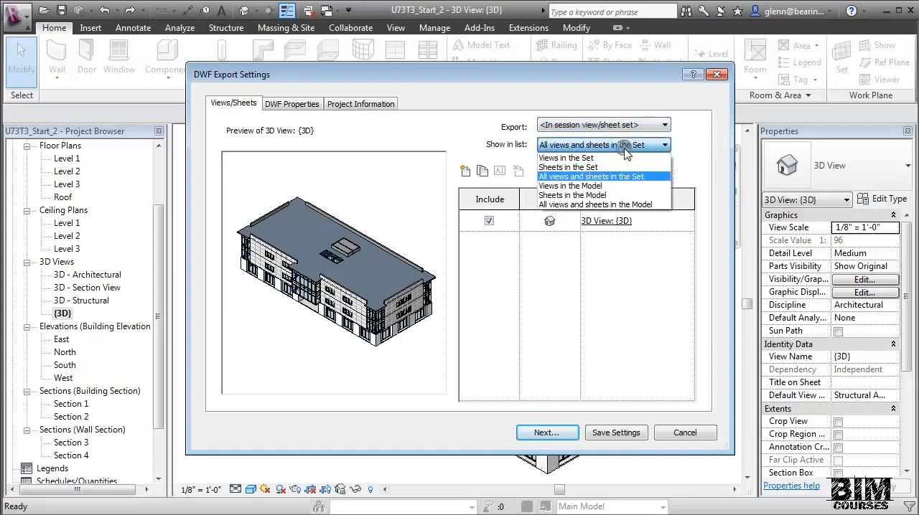
pyautogui.click(636, 205)
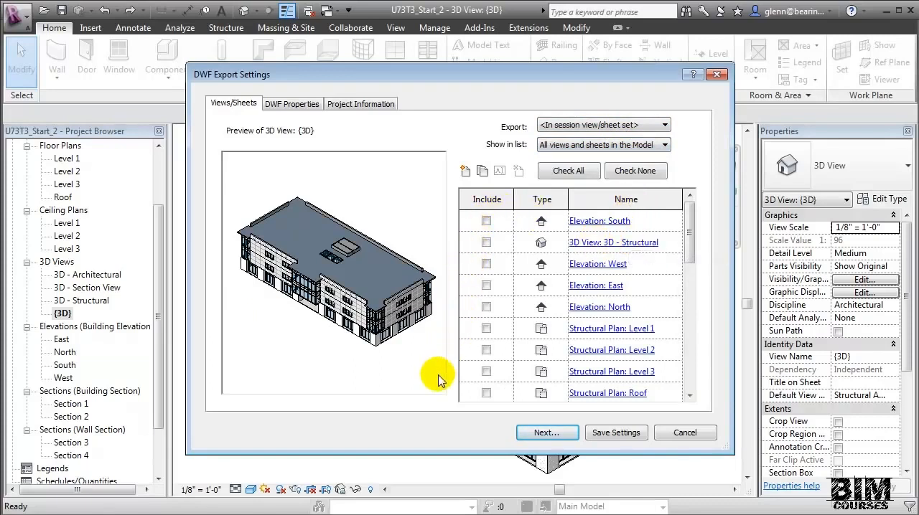
pyautogui.click(582, 173)
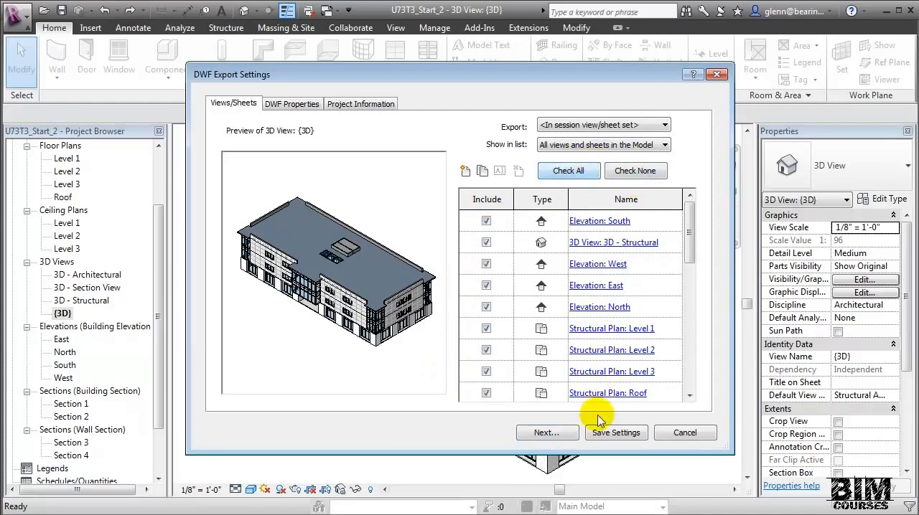
# - Export the checked views to the Exercise 3 folder as a DWFx file named Export to QTO
pyautogui.click(568, 434)
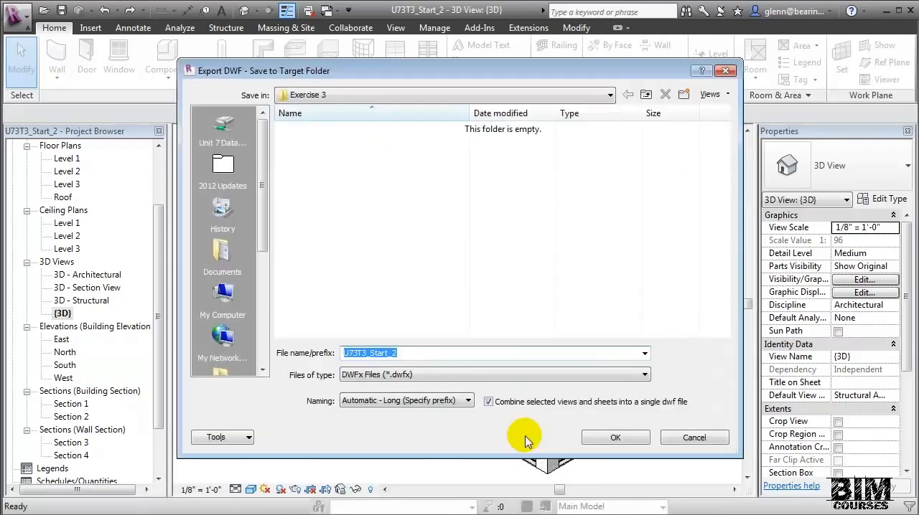
pyautogui.click(444, 355)
pyautogui.doubleClick(441, 353)
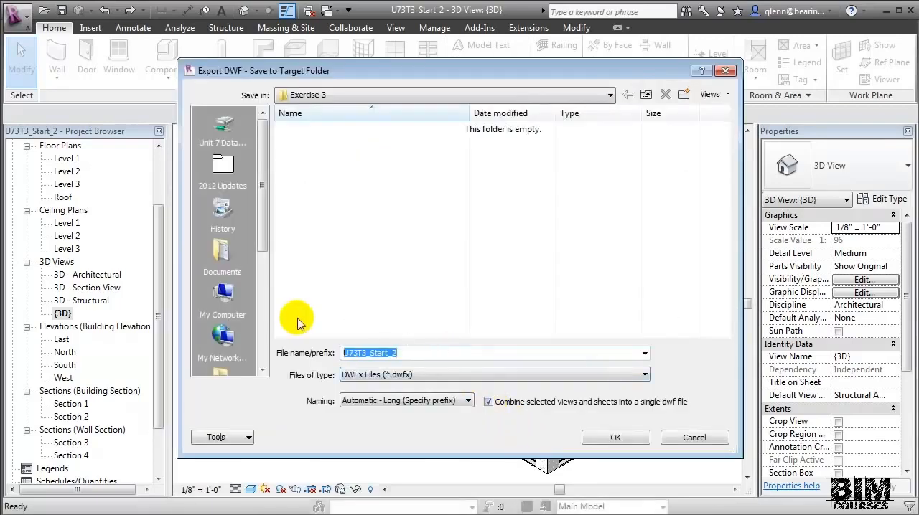
pyautogui.write('Export')
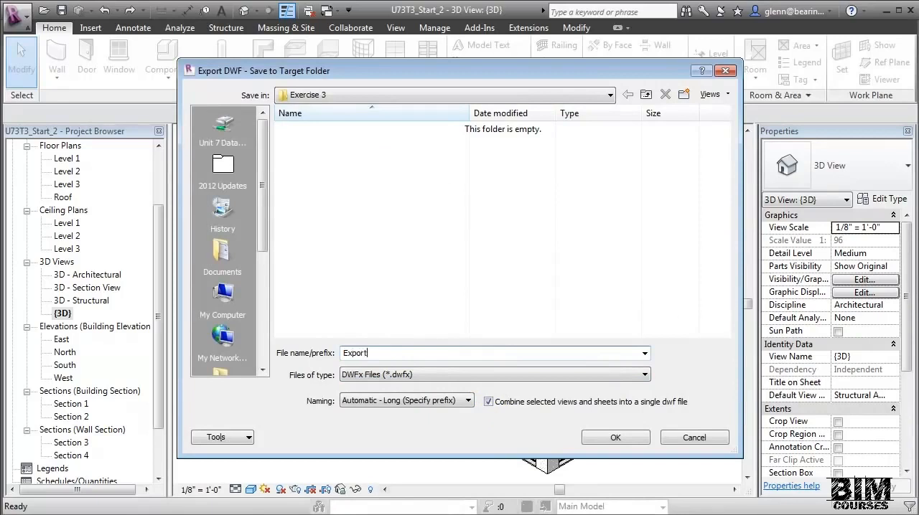
pyautogui.write(' to QTO')
pyautogui.click(625, 438)
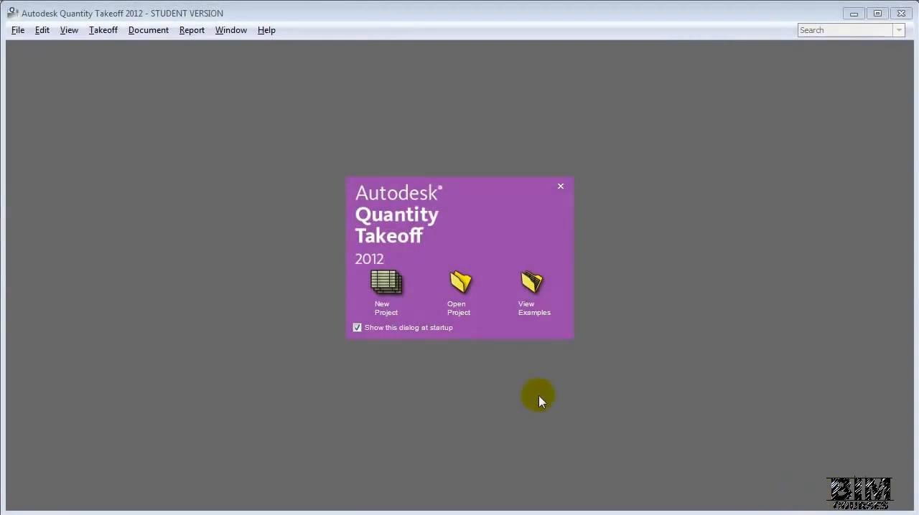
# - Switch to Autodesk Quantity Takeoff and start a new project named Lesson 3, keeping Imperial units and USD currency
pyautogui.click(386, 286)
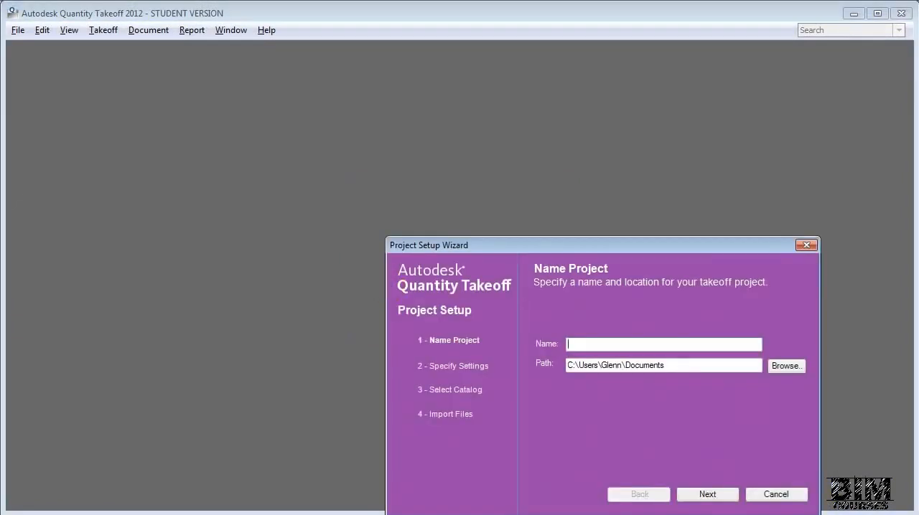
pyautogui.write('Lesson 3')
pyautogui.click(705, 495)
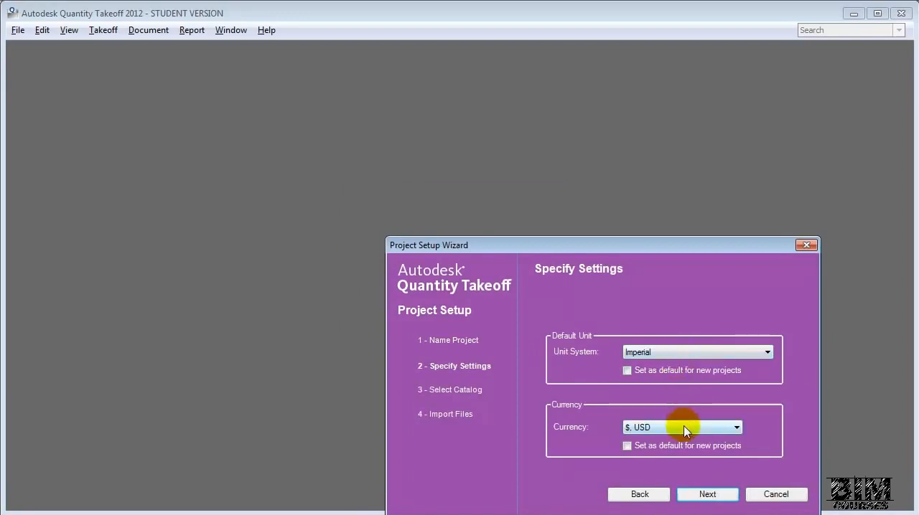
pyautogui.click(706, 494)
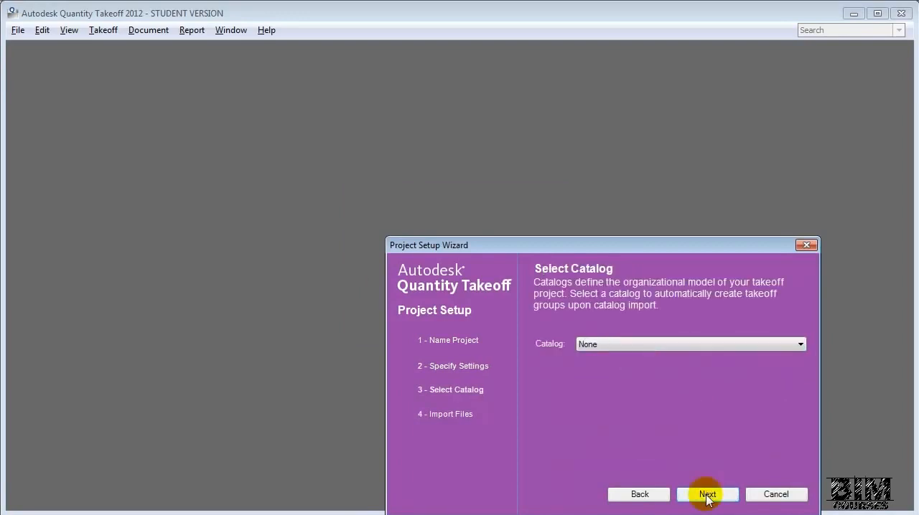
# - Choose the Uniformat.att catalog for the takeoff project and continue to the file import stage
pyautogui.click(660, 344)
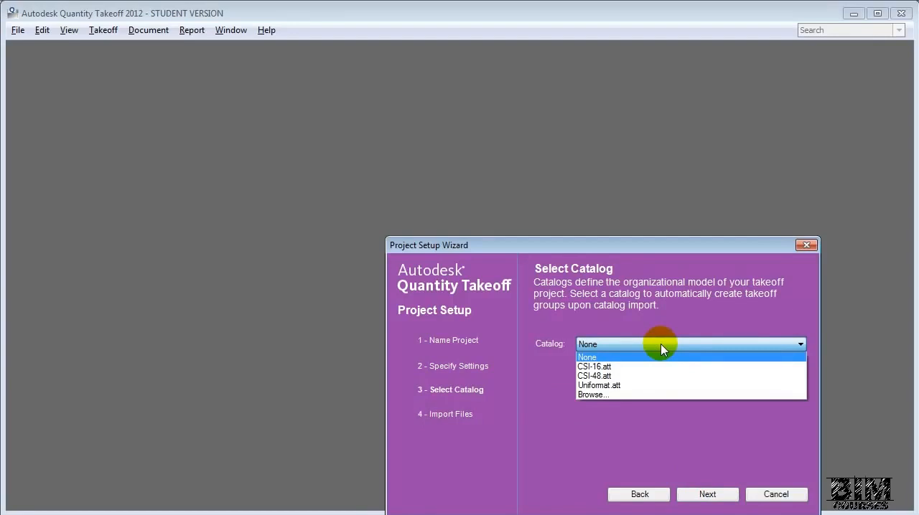
pyautogui.click(672, 389)
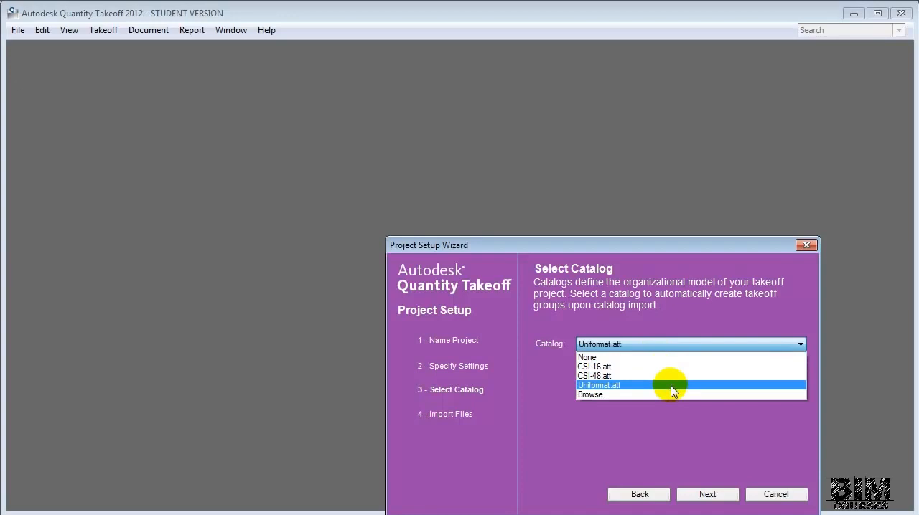
pyautogui.click(700, 495)
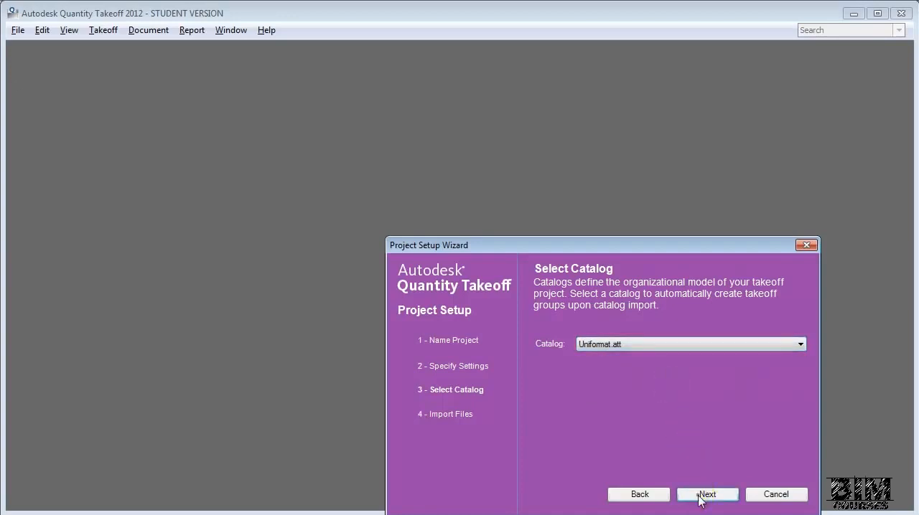
pyautogui.click(590, 512)
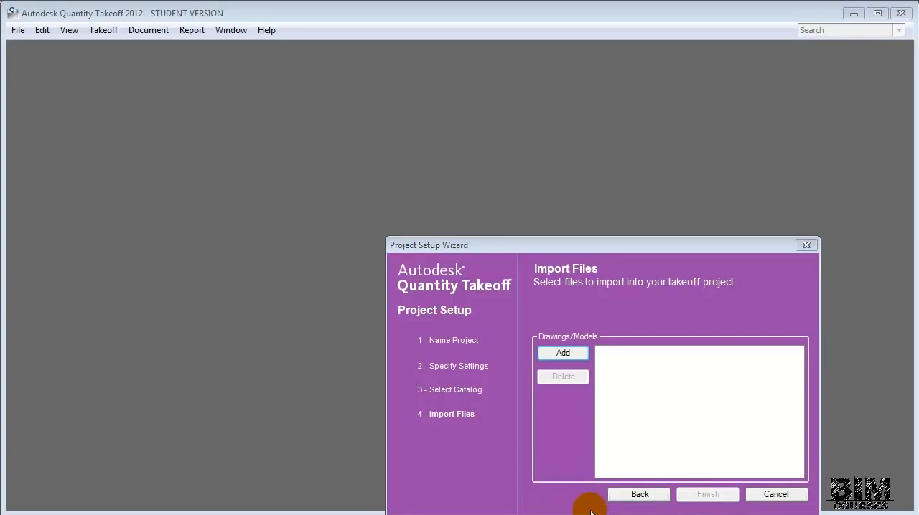
# - Add the Export to QTO-3DView-{3D} DWFx file from Unit 7 Datasets, Lesson 3, Exercise 3 to the project's import list
pyautogui.click(565, 354)
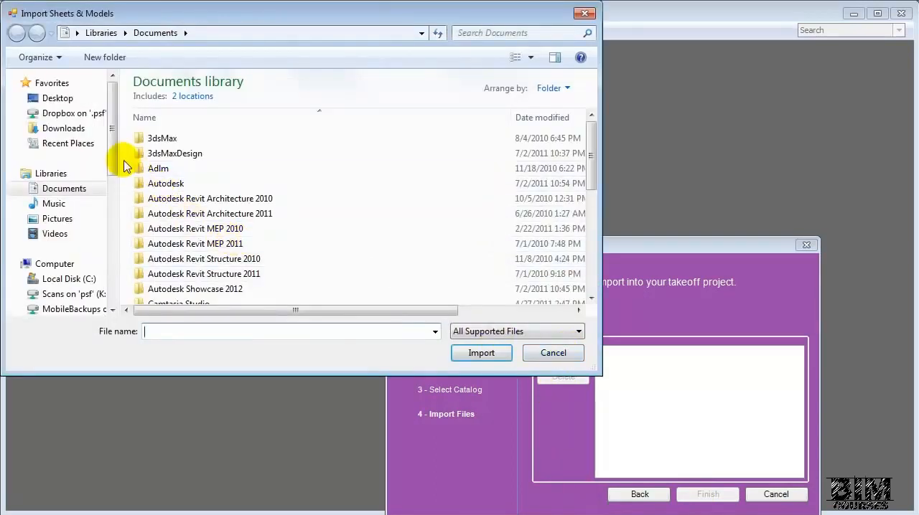
pyautogui.moveTo(113, 158); pyautogui.dragTo(115, 233)
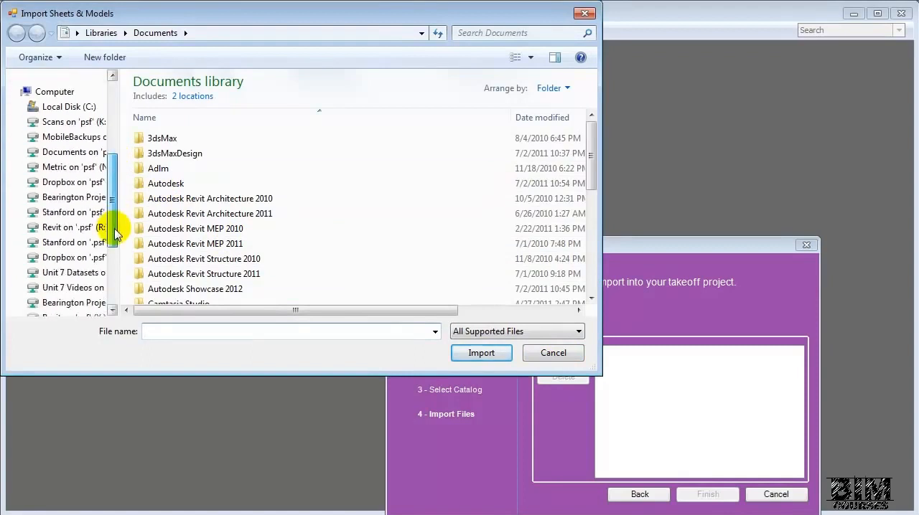
pyautogui.click(71, 273)
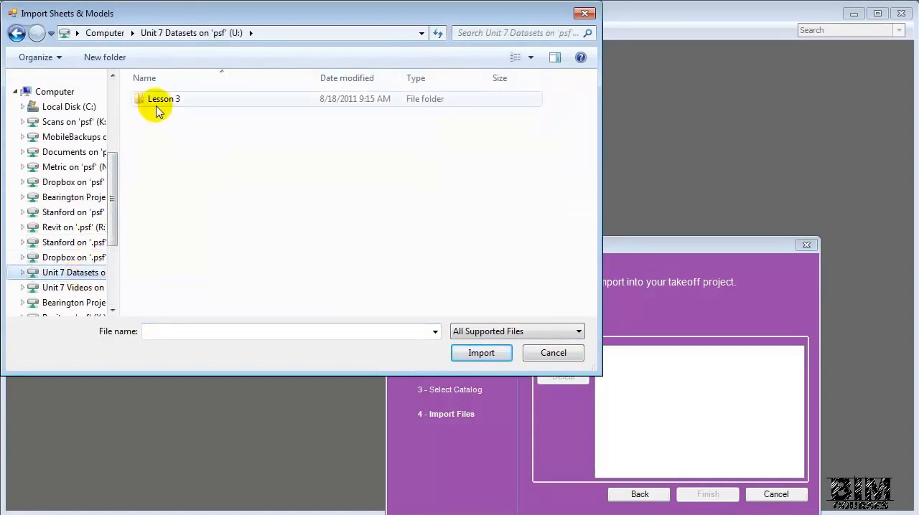
pyautogui.doubleClick(158, 100)
pyautogui.doubleClick(159, 129)
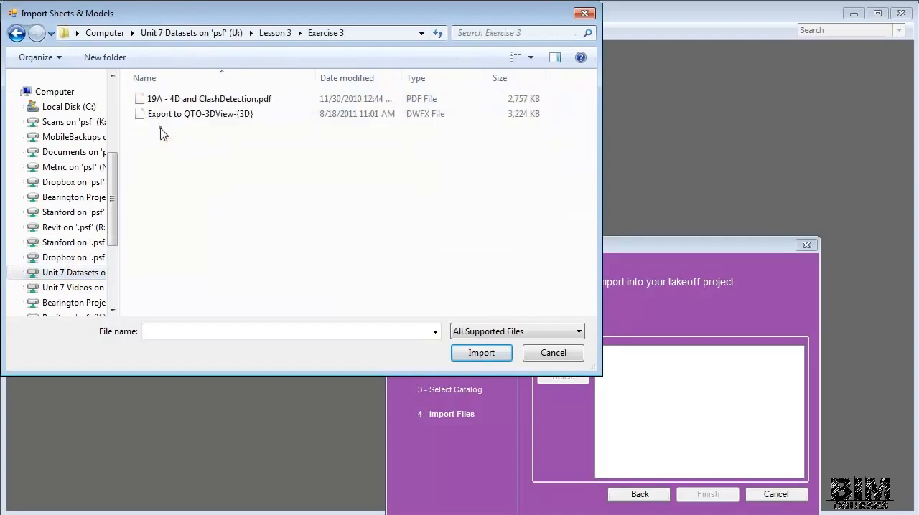
pyautogui.click(224, 117)
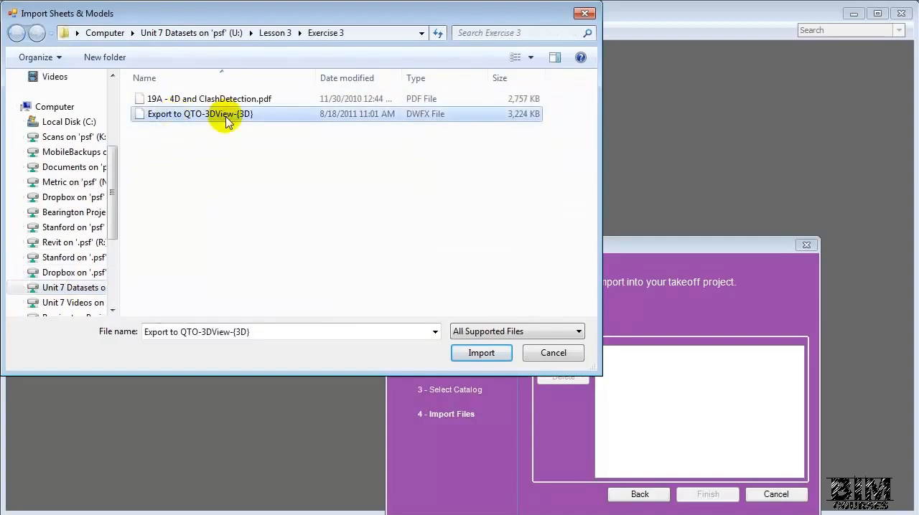
pyautogui.click(472, 356)
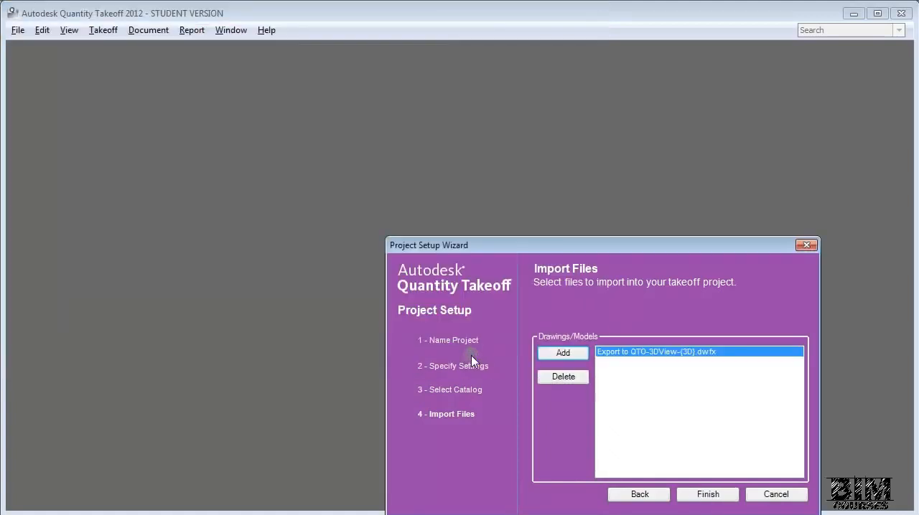
# - Finish the project setup and import all Uniformat catalog groups, from A - Substructure to G - Building Sitework
pyautogui.click(695, 494)
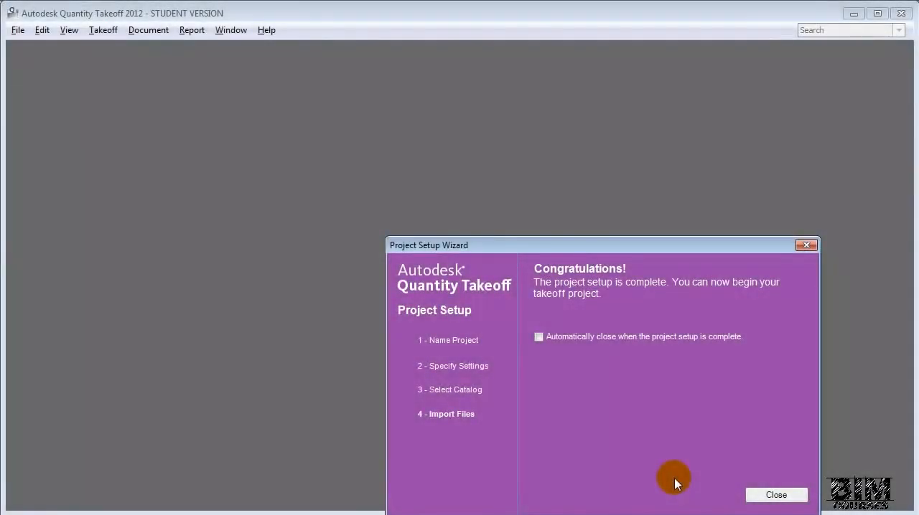
pyautogui.click(771, 495)
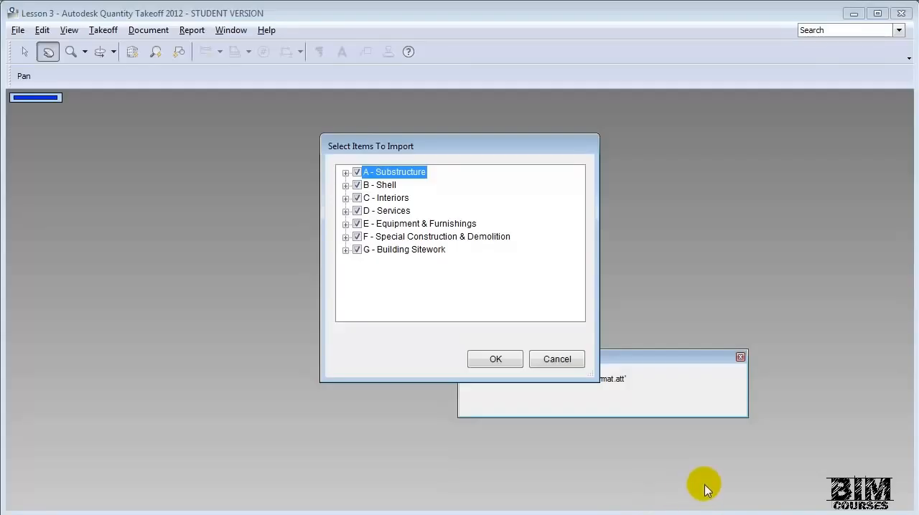
pyautogui.click(512, 368)
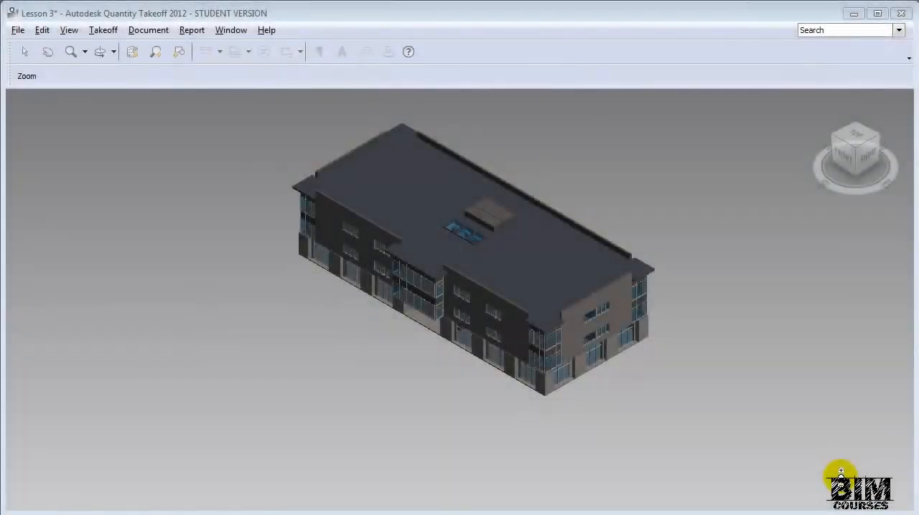
# - Show the project's Documents list and open the 3D - Section View model from it
pyautogui.click(228, 31)
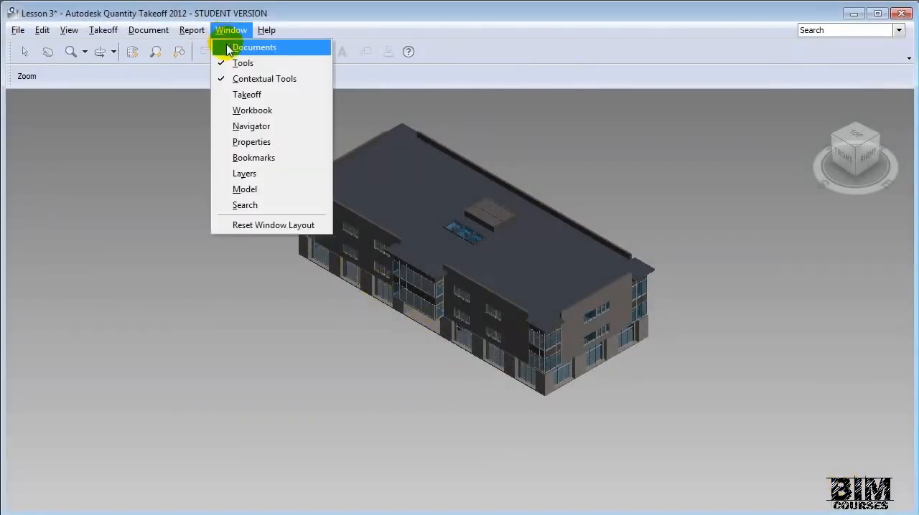
pyautogui.click(244, 47)
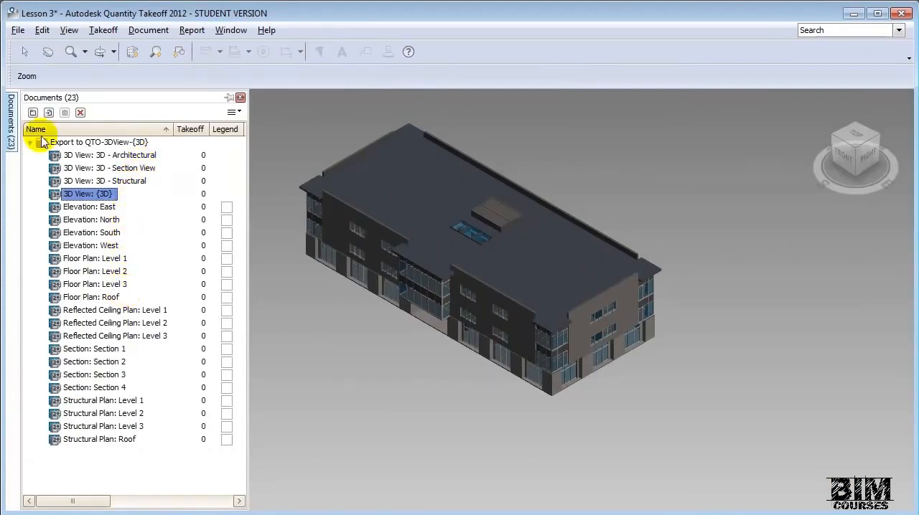
pyautogui.click(132, 170)
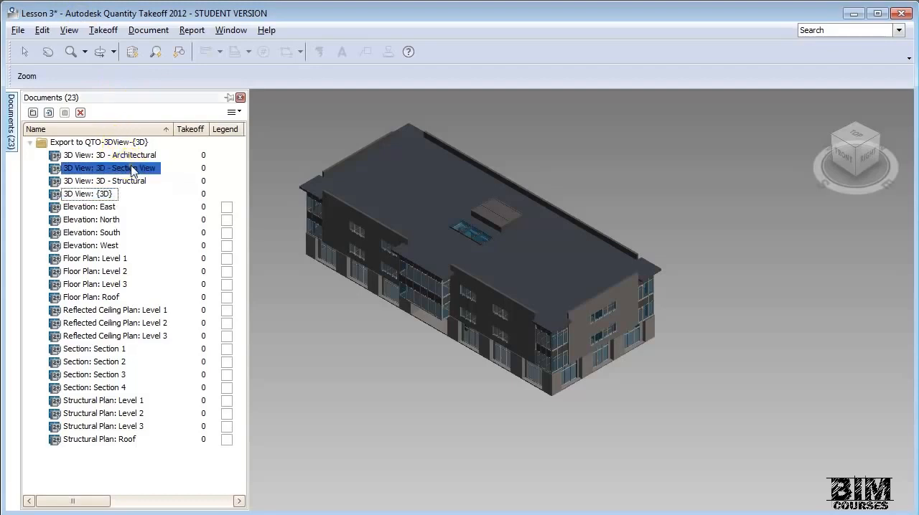
pyautogui.click(132, 169)
pyautogui.doubleClick(133, 169)
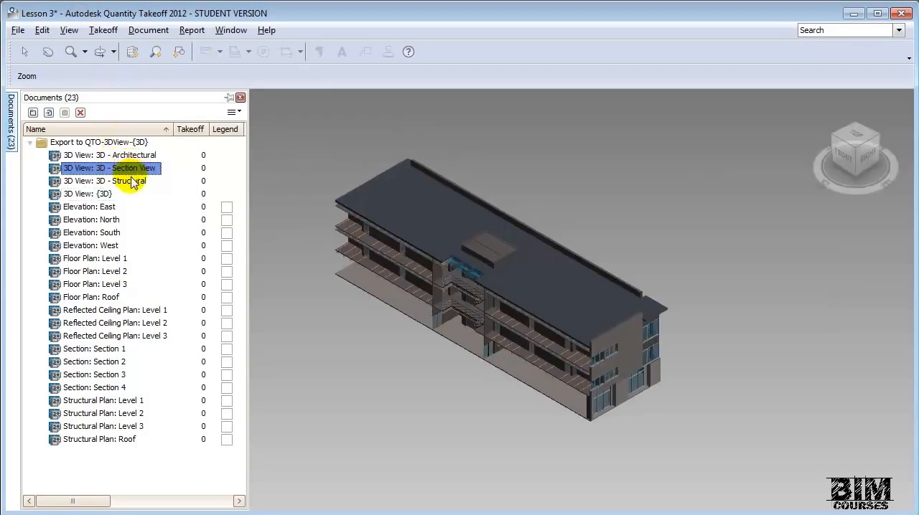
# - Open the 3D - Structural view and the 3D - Architectural view from the project documents to examine each model
pyautogui.click(133, 181)
pyautogui.doubleClick(133, 181)
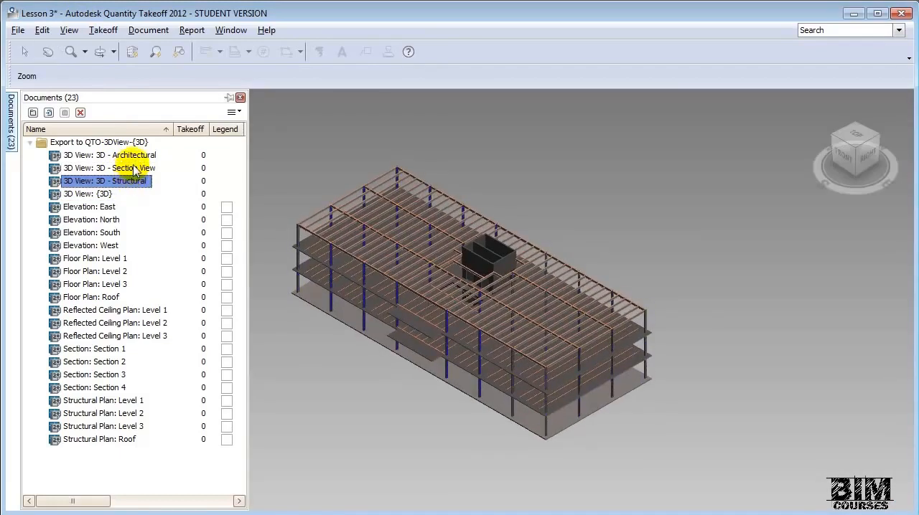
pyautogui.click(134, 157)
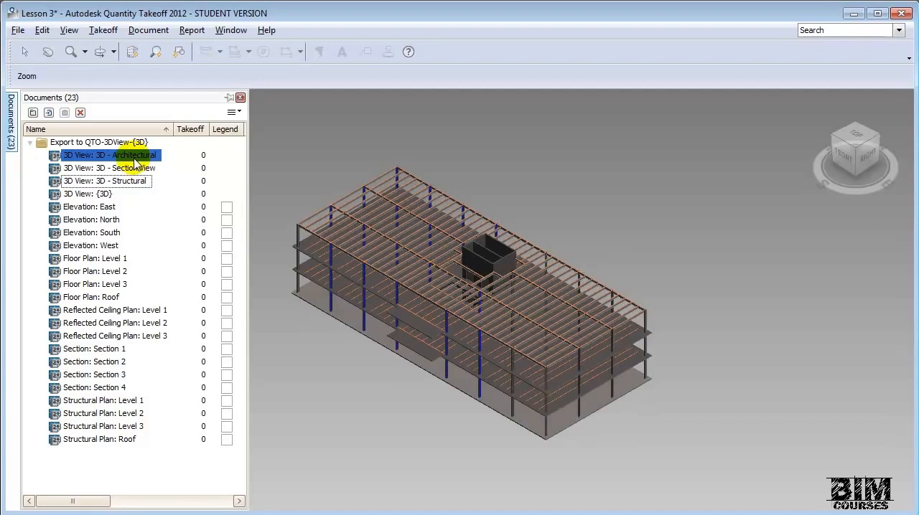
pyautogui.doubleClick(135, 156)
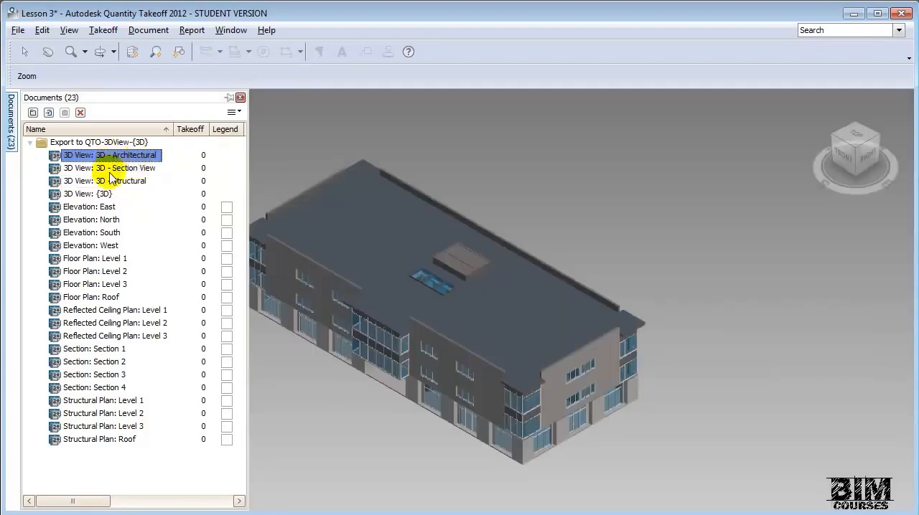
# - View the floor plans for Level 1 and Level 2 and the reflected ceiling plan for Level 1
pyautogui.click(94, 258)
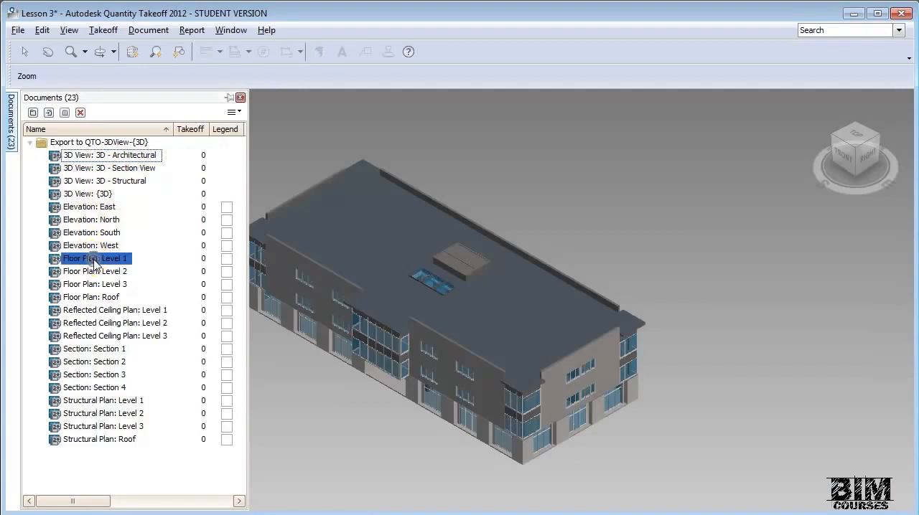
pyautogui.doubleClick(93, 259)
pyautogui.click(97, 273)
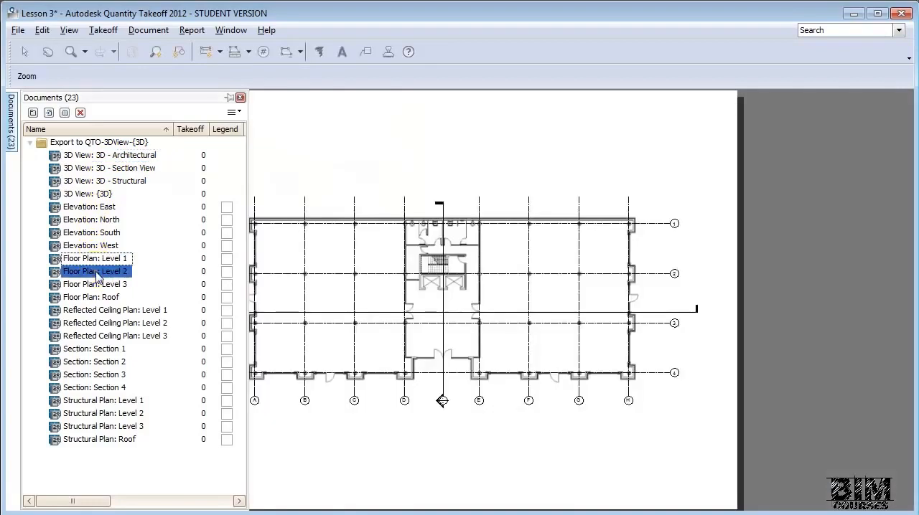
pyautogui.doubleClick(97, 274)
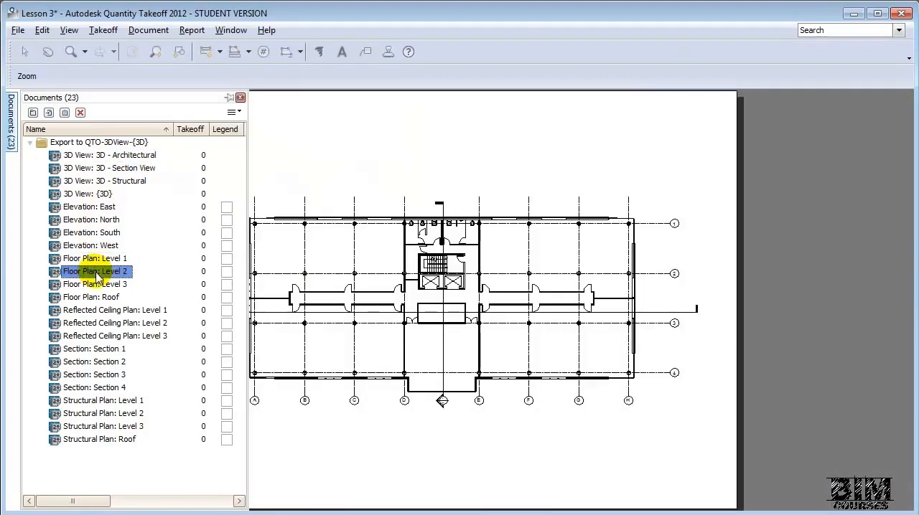
pyautogui.click(104, 312)
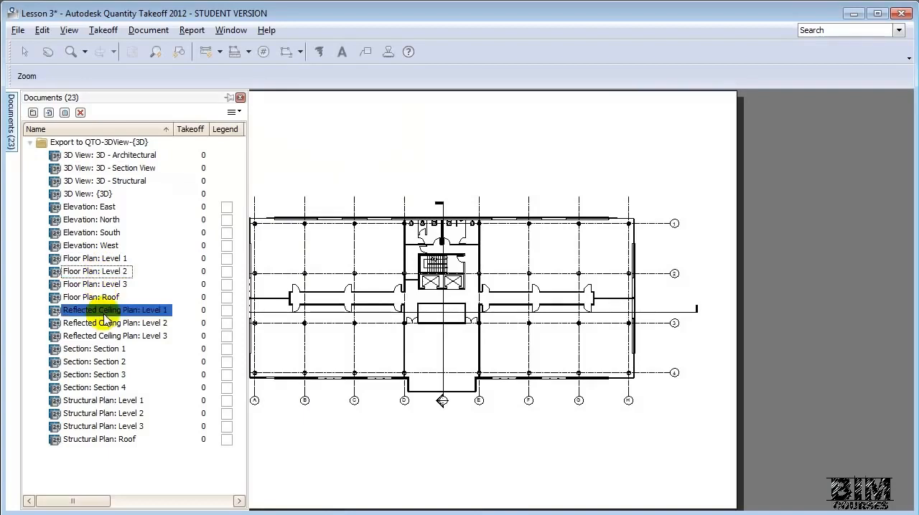
pyautogui.doubleClick(106, 316)
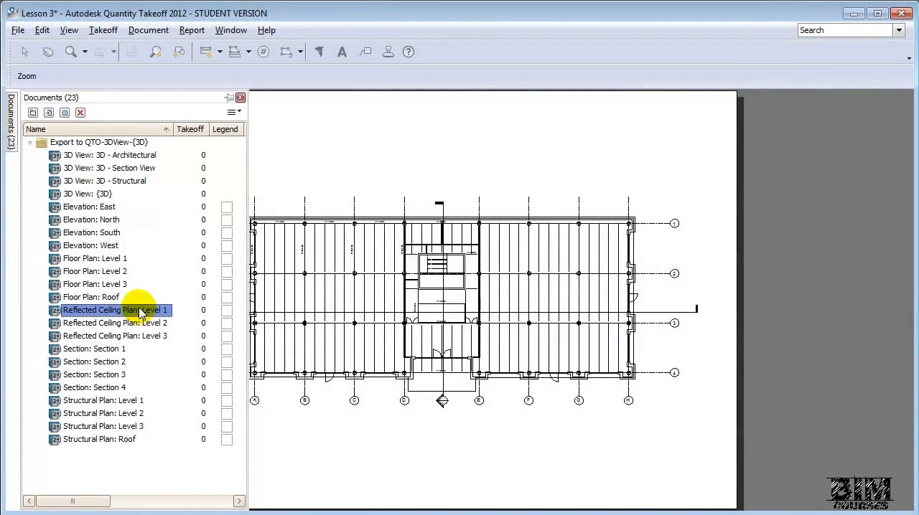
# - Open the {3D} view of the building and show the list of its model object categories
pyautogui.click(92, 195)
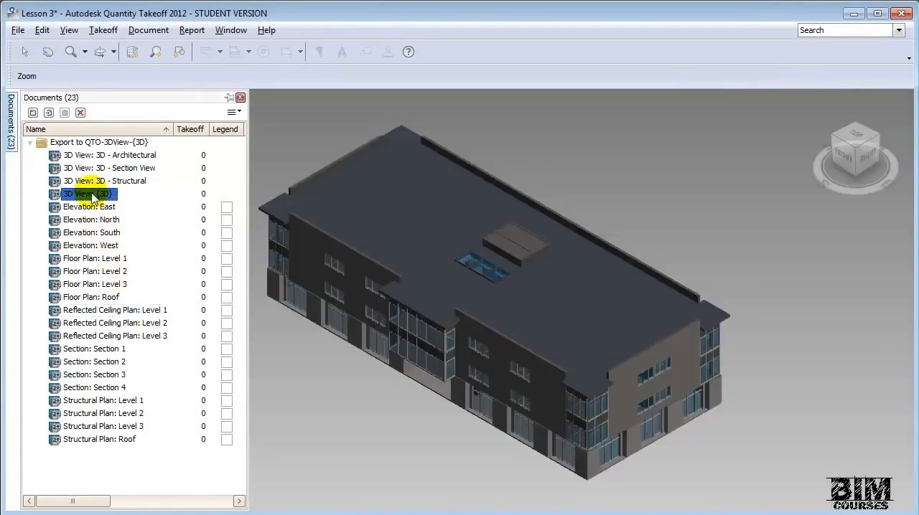
pyautogui.click(233, 31)
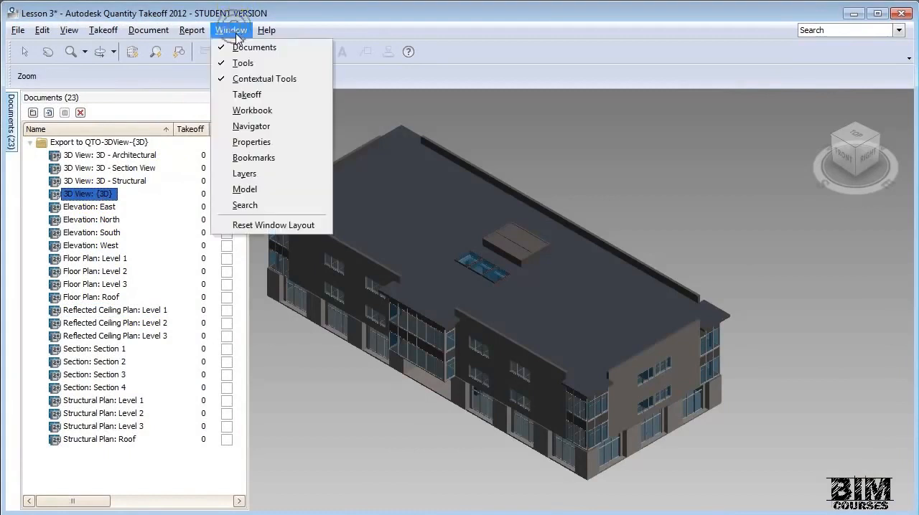
pyautogui.click(244, 191)
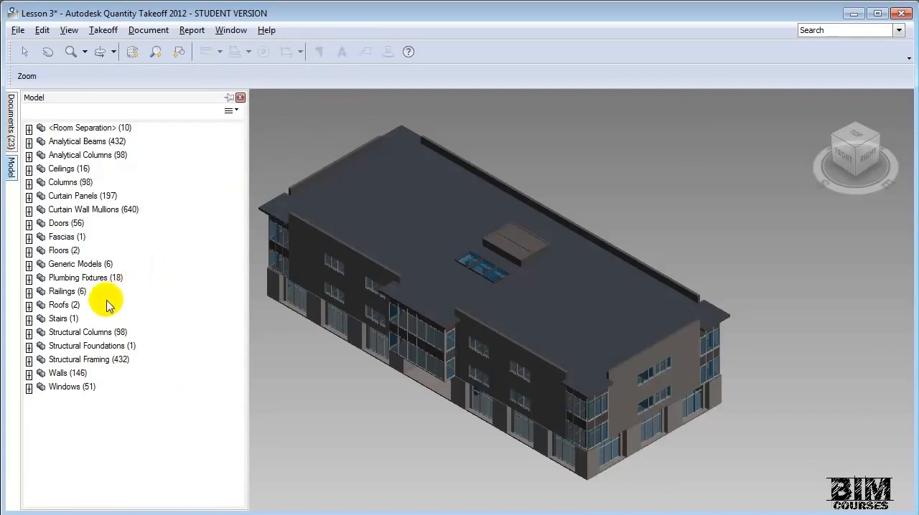
# - Highlight the Roofs, Windows and Walls categories one after another to examine their objects in the 3D model
pyautogui.click(60, 308)
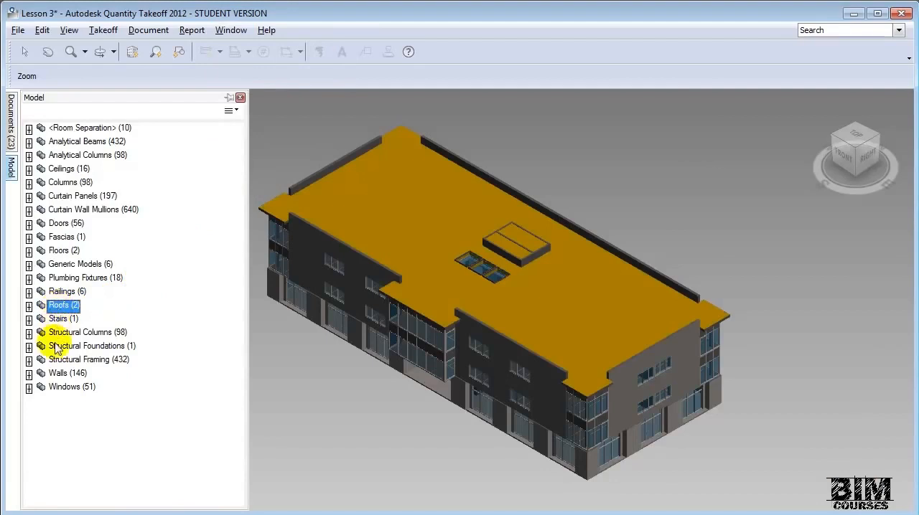
pyautogui.click(57, 388)
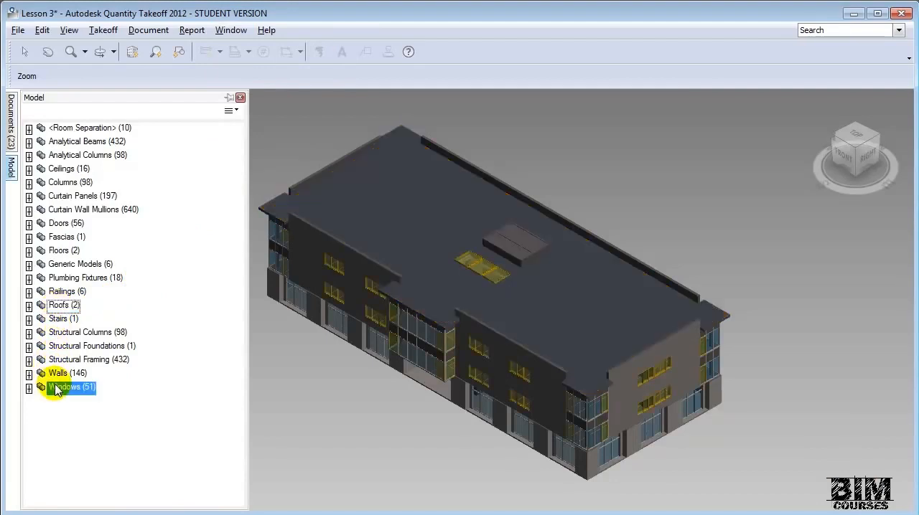
pyautogui.click(61, 375)
pyautogui.click(61, 375)
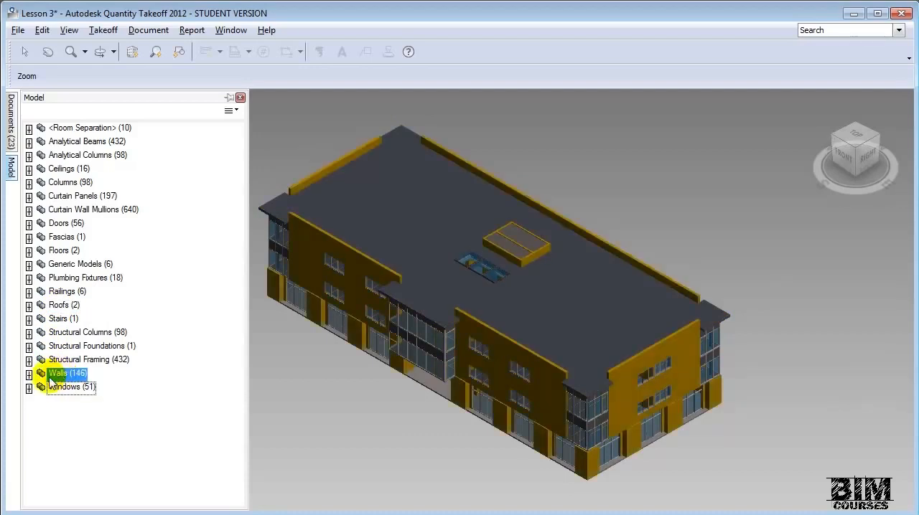
# - Expand the Windows category and highlight its Skylight, Casement-Triple and Curtain Wall Awning types in the model
pyautogui.click(30, 389)
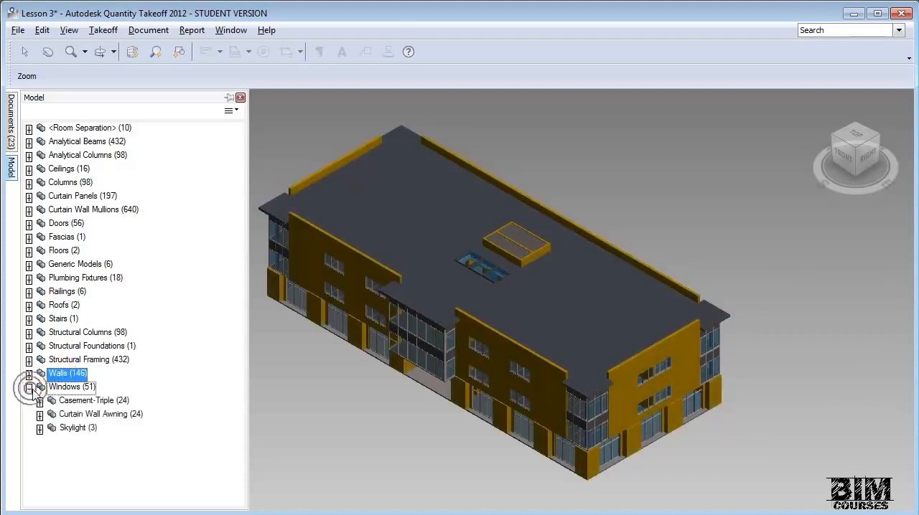
pyautogui.click(72, 428)
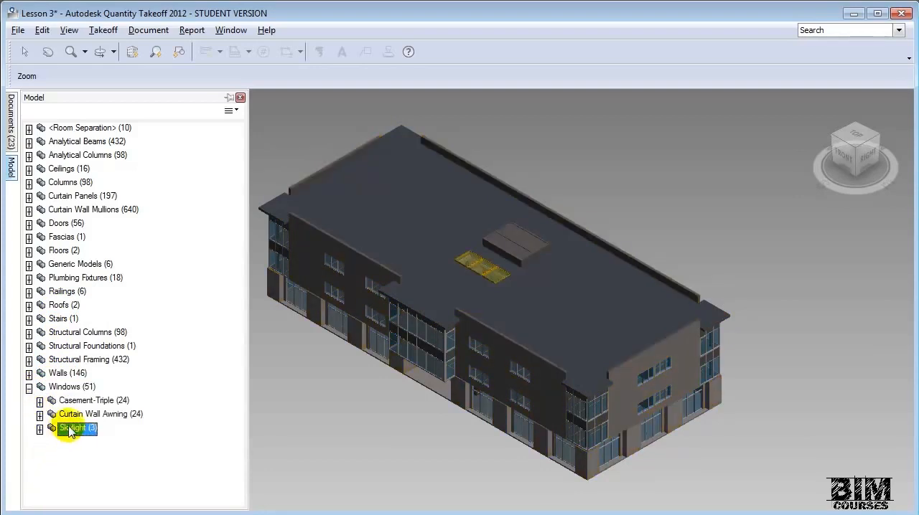
pyautogui.click(75, 403)
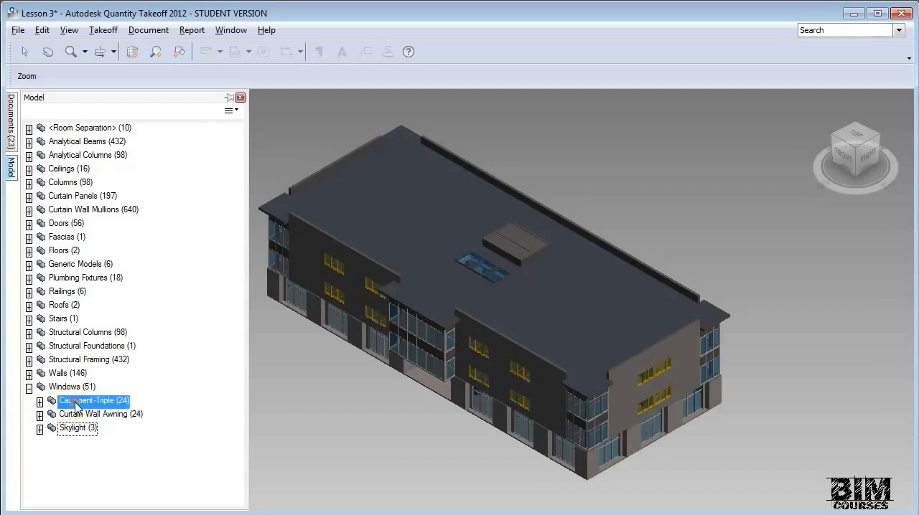
pyautogui.click(80, 416)
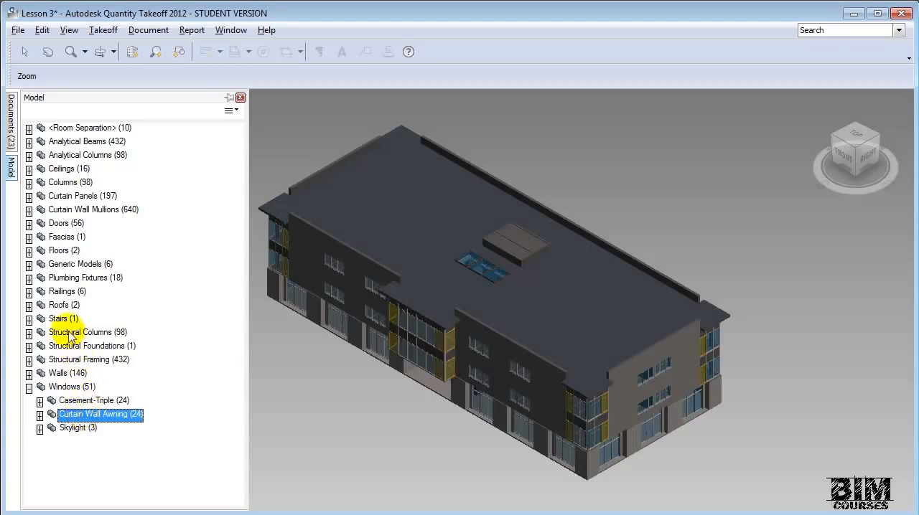
# - Perform a takeoff of the Roofs category and dismiss the results summary
pyautogui.click(63, 306)
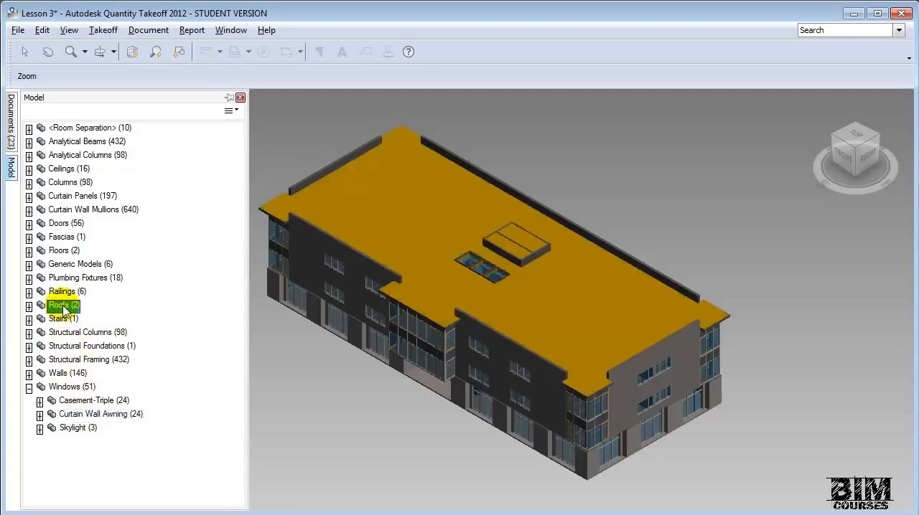
pyautogui.rightClick(63, 307)
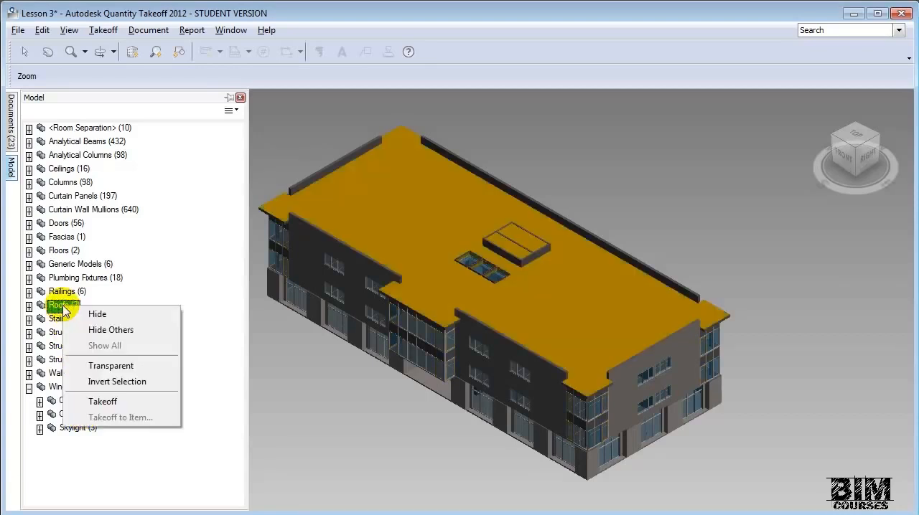
pyautogui.click(132, 410)
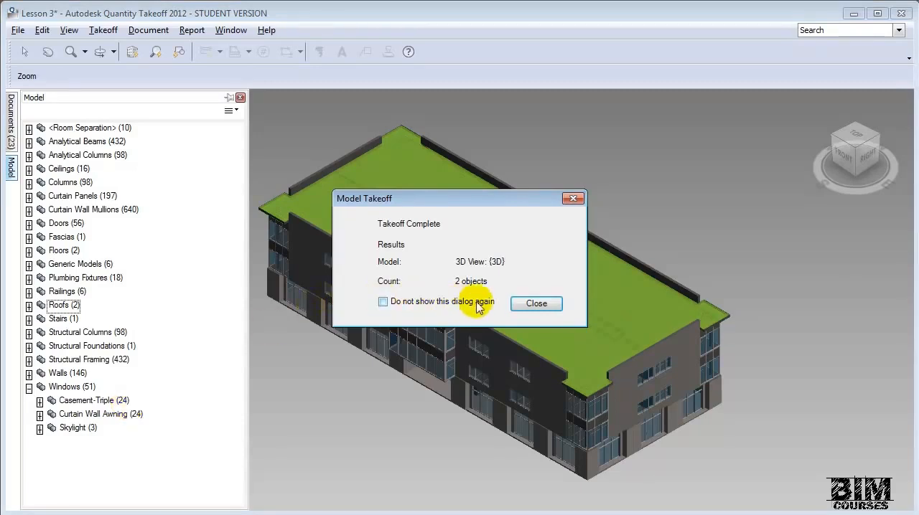
pyautogui.click(535, 303)
# - Show the Takeoff list and expand A - Substructure down to the items under 10 Foundations
pyautogui.click(228, 29)
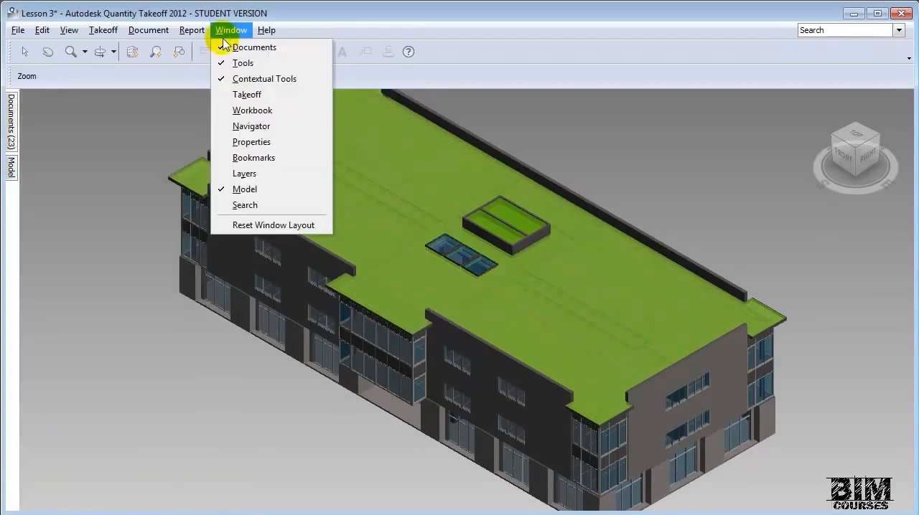
pyautogui.click(252, 95)
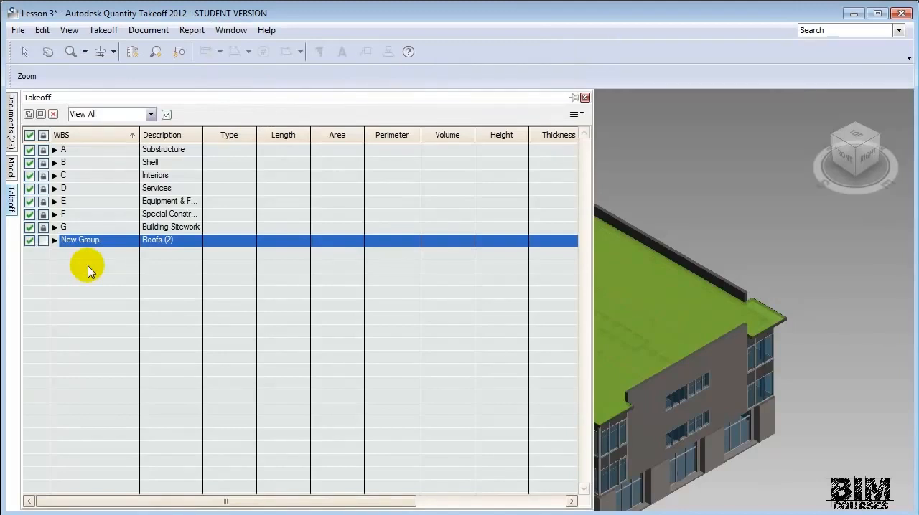
pyautogui.click(54, 150)
pyautogui.click(63, 162)
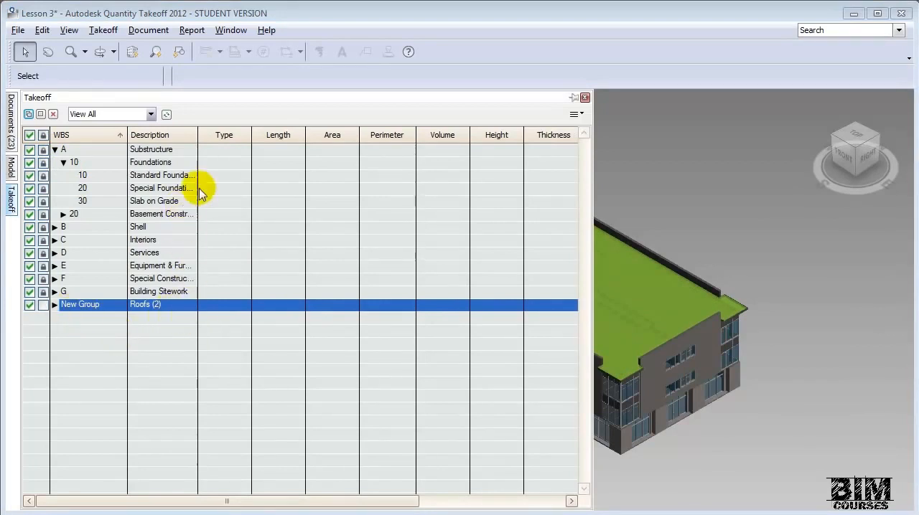
# - Widen the Description column of the Takeoff list and expand the Roofs group to its individual roof items
pyautogui.moveTo(198, 137); pyautogui.dragTo(223, 135)
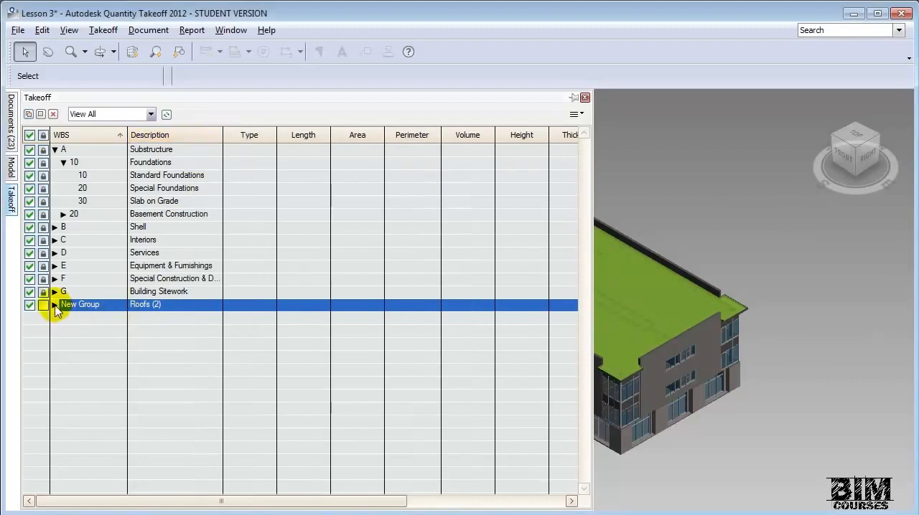
pyautogui.click(55, 305)
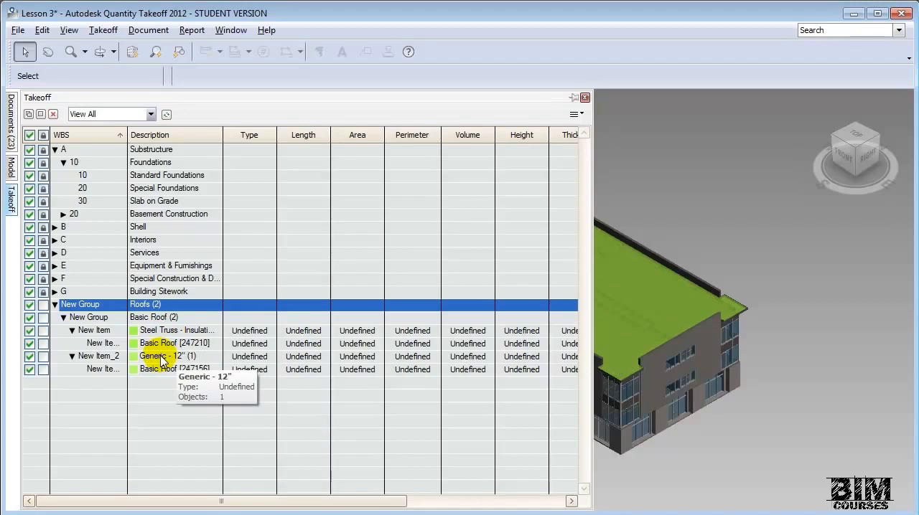
# - Hide the Roofs category in the 3D model and select the Floors category
pyautogui.click(10, 172)
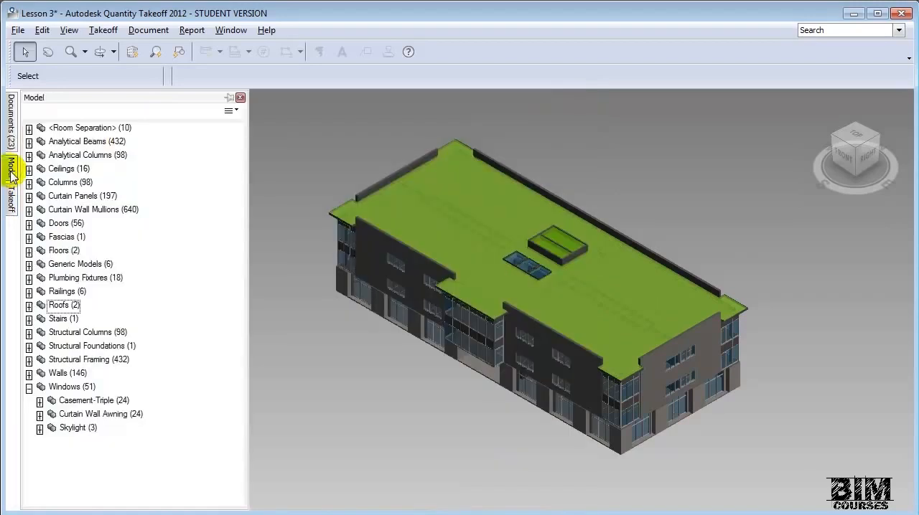
pyautogui.click(61, 307)
pyautogui.rightClick(61, 307)
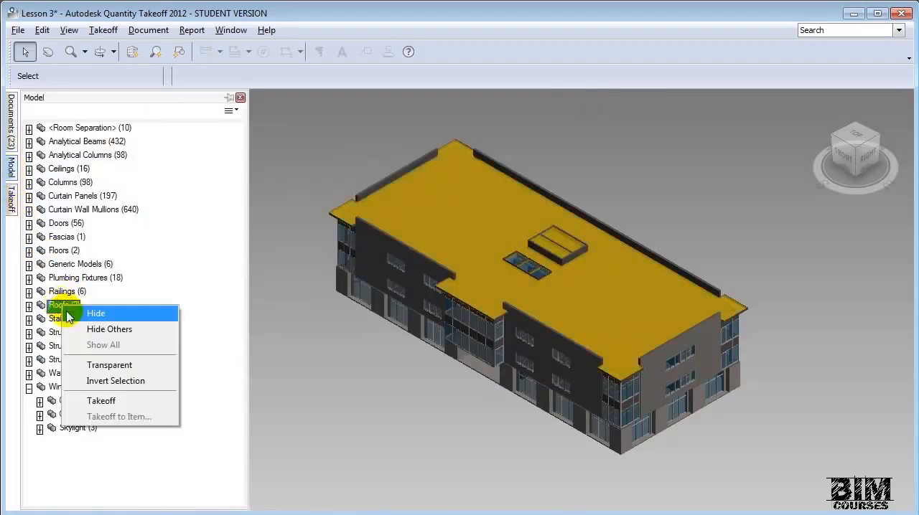
pyautogui.click(97, 314)
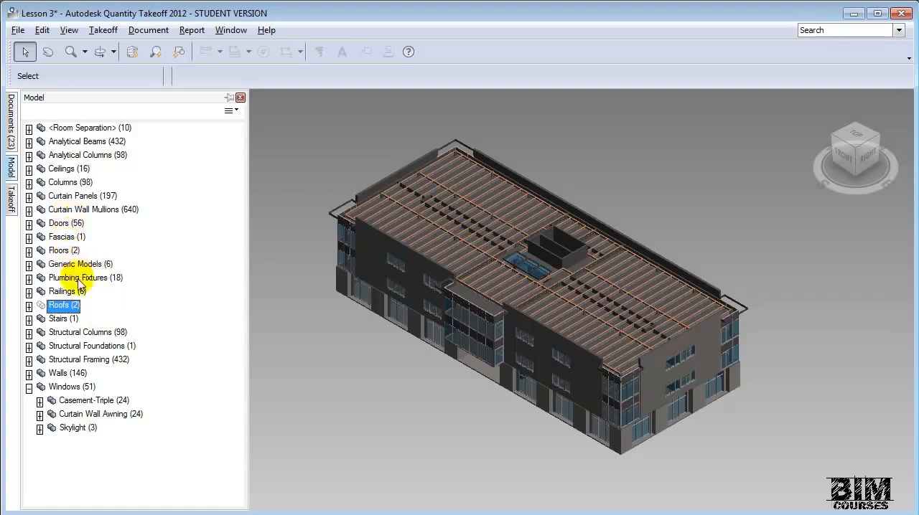
pyautogui.click(61, 251)
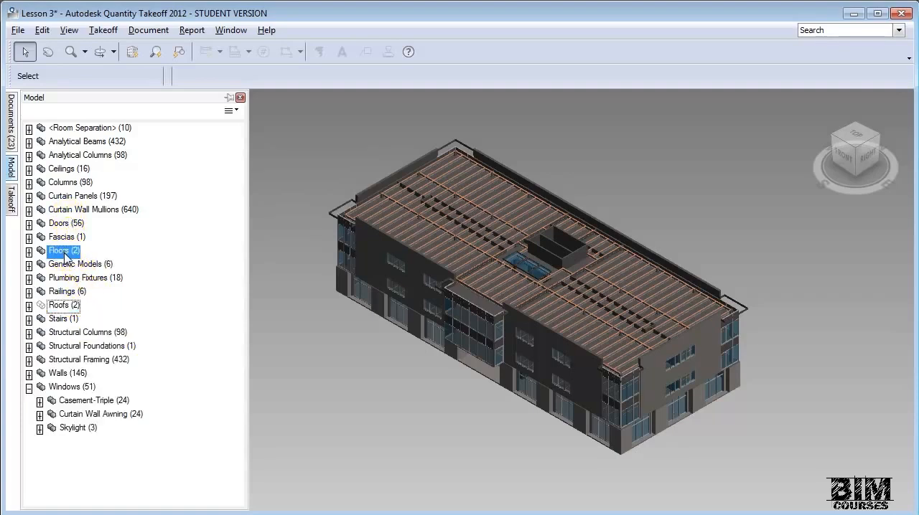
pyautogui.rightClick(62, 251)
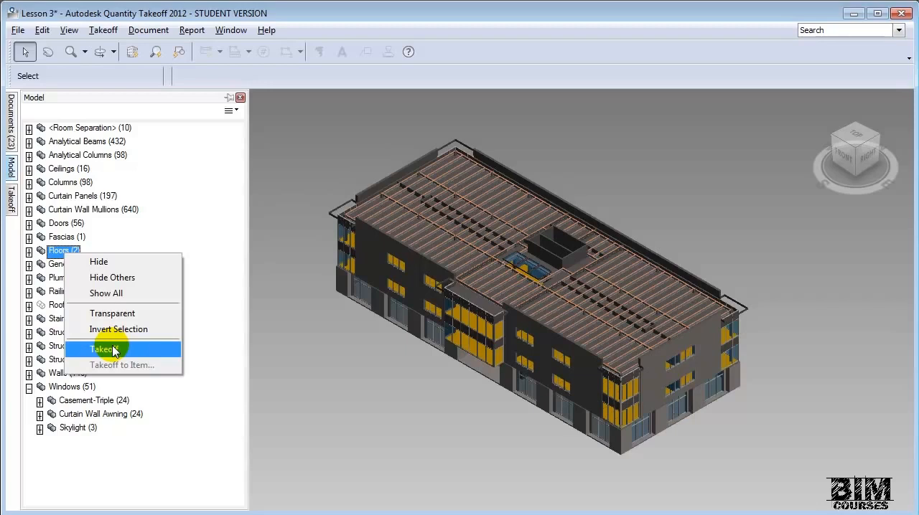
# - Perform a model takeoff of the entire {3D} view and show the resulting group in the Takeoff list
pyautogui.click(118, 36)
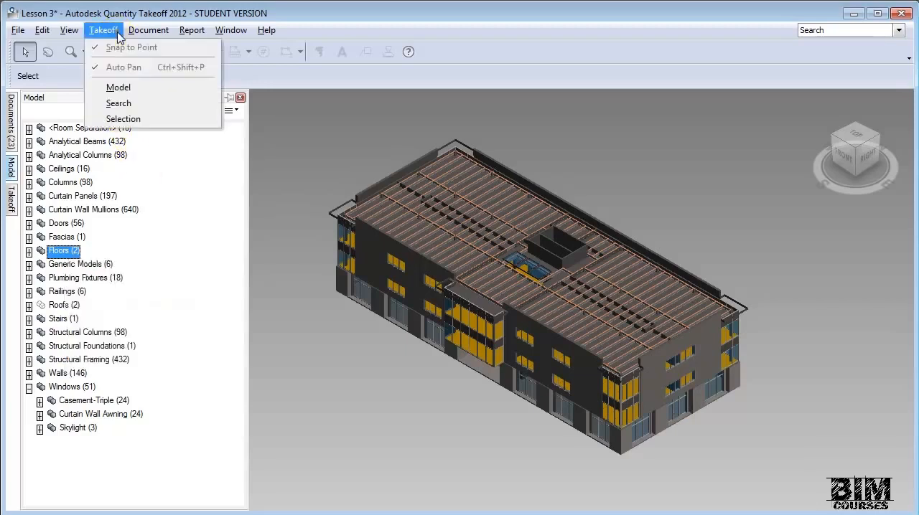
pyautogui.click(137, 90)
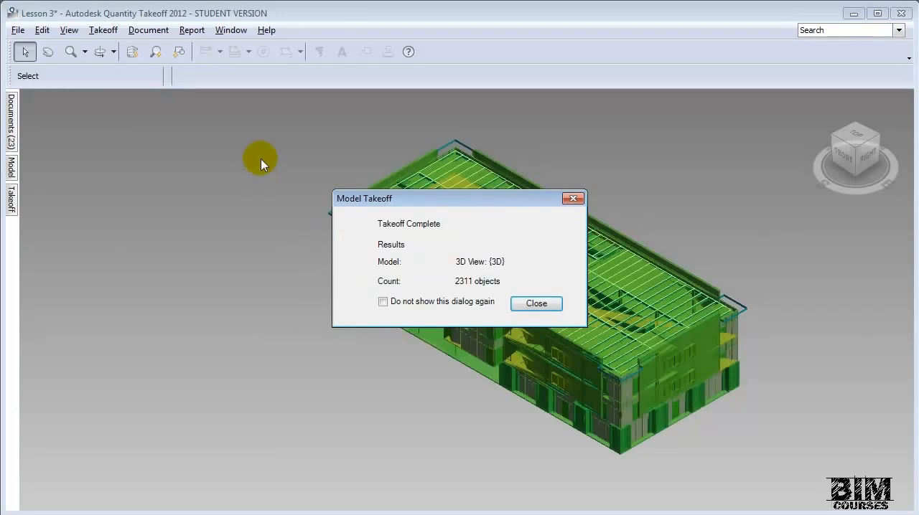
pyautogui.click(529, 310)
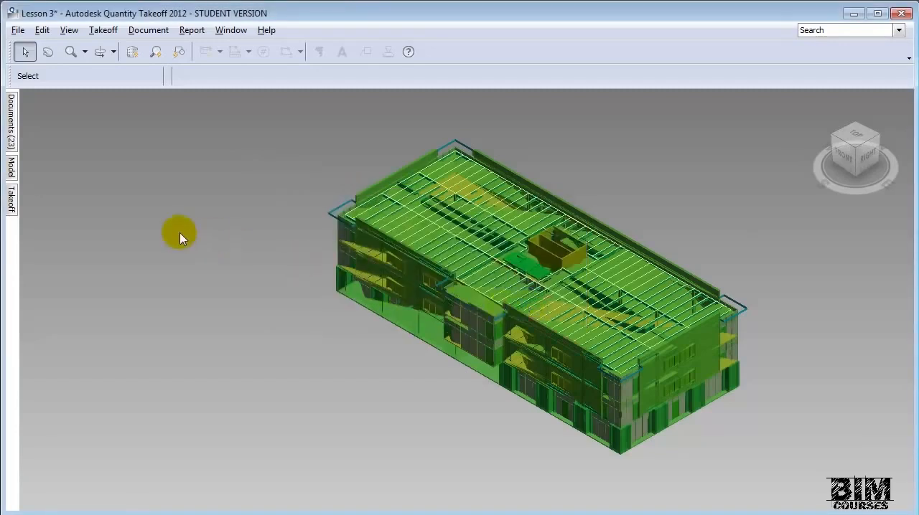
pyautogui.click(10, 204)
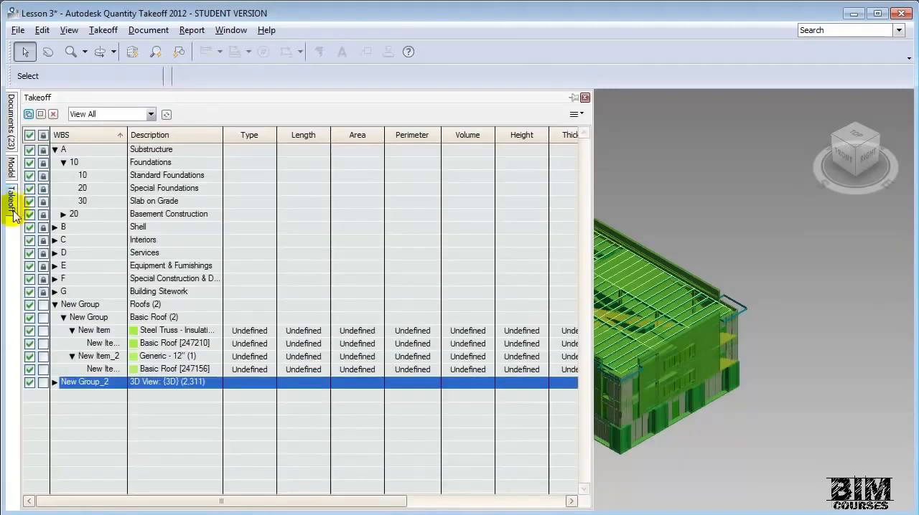
# - Expand the 3D View: {3D} group in the Takeoff list, opening Floors down to its item and Curtain Panels to System Panel
pyautogui.click(55, 382)
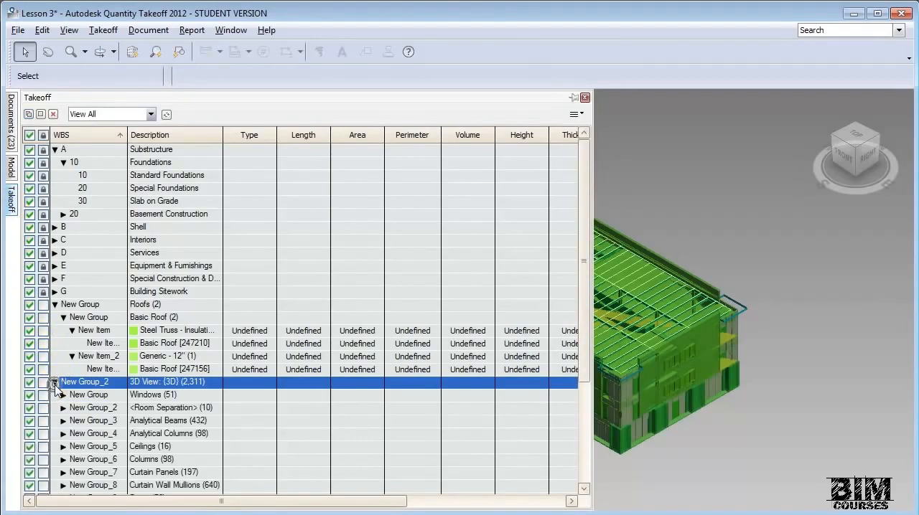
pyautogui.scroll(-4, 145, 433)
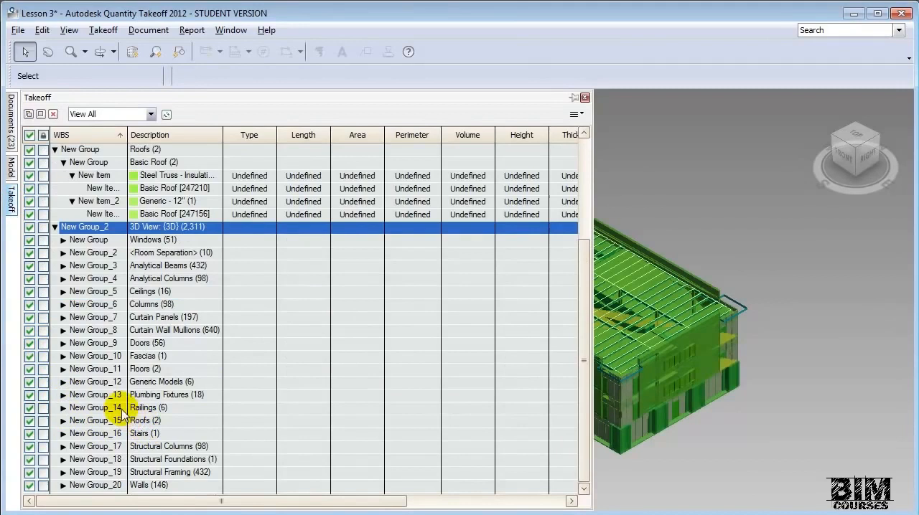
pyautogui.click(64, 369)
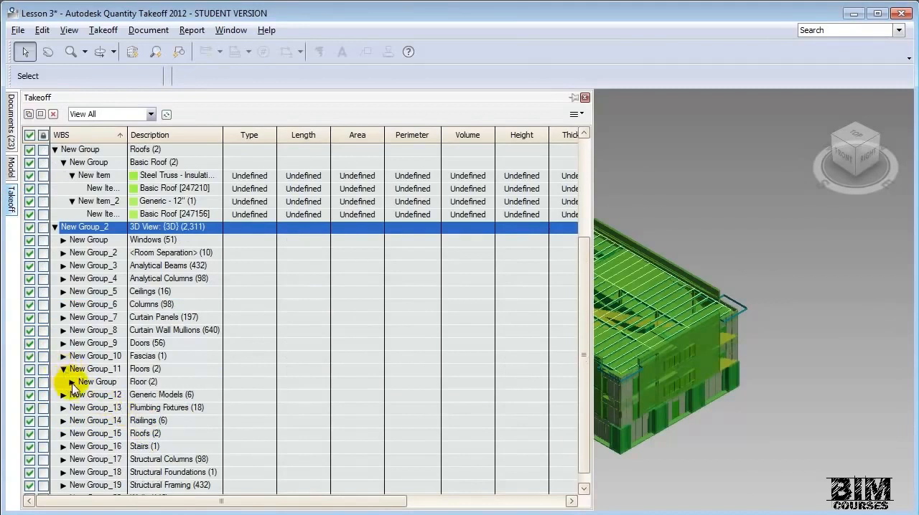
pyautogui.click(72, 382)
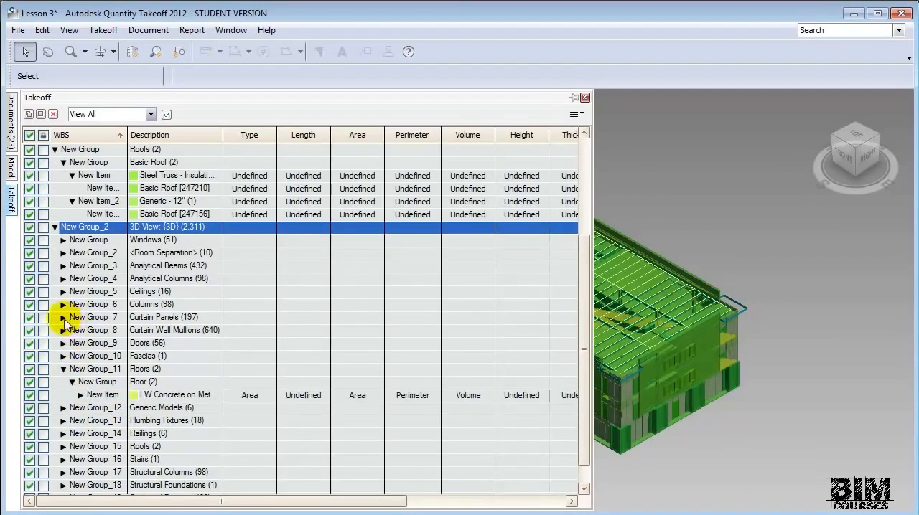
pyautogui.click(63, 317)
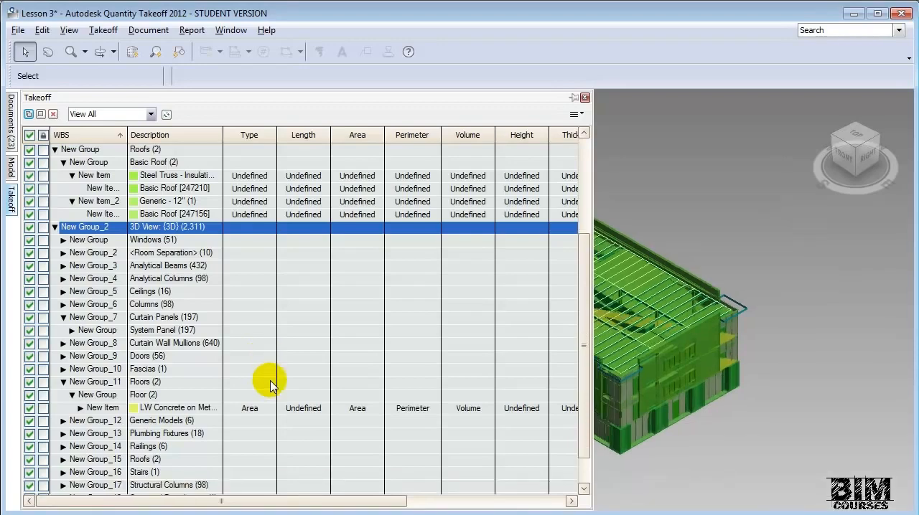
# - Turn on the Workbook window and bring up its summary of the {3D} view
pyautogui.click(233, 31)
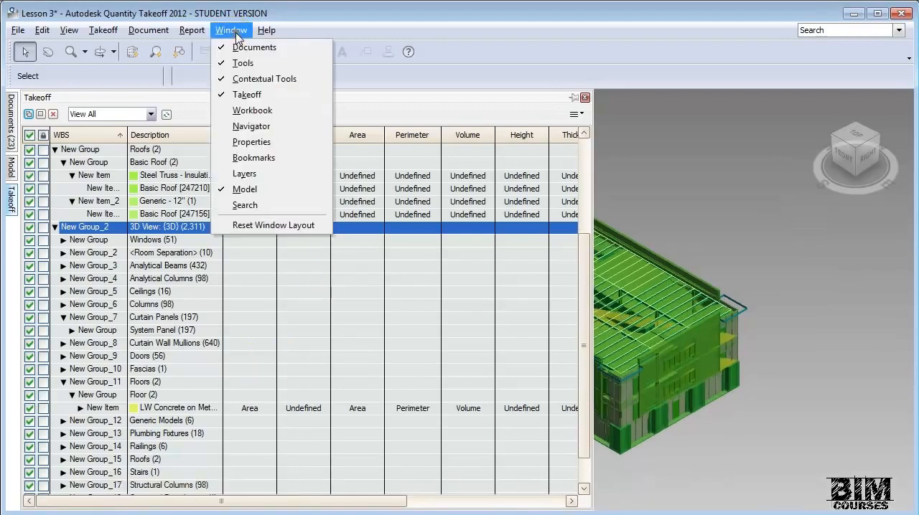
pyautogui.click(252, 111)
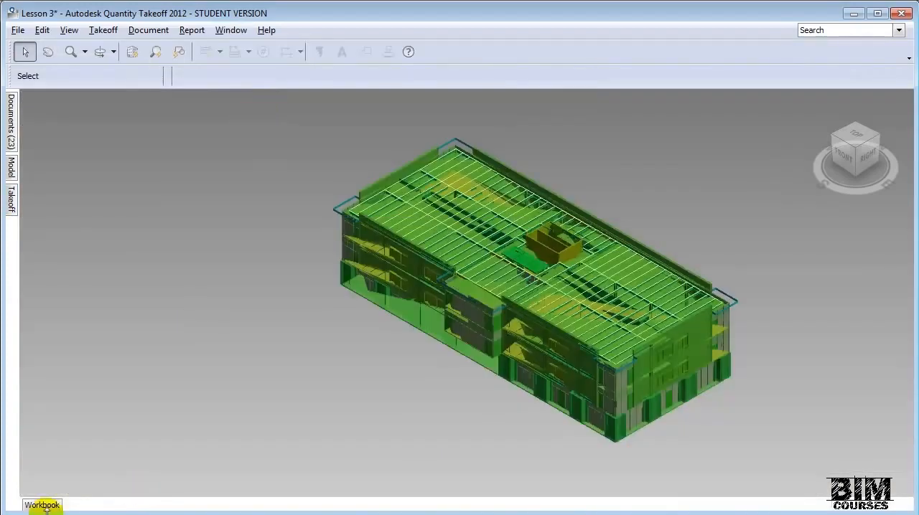
pyautogui.click(43, 505)
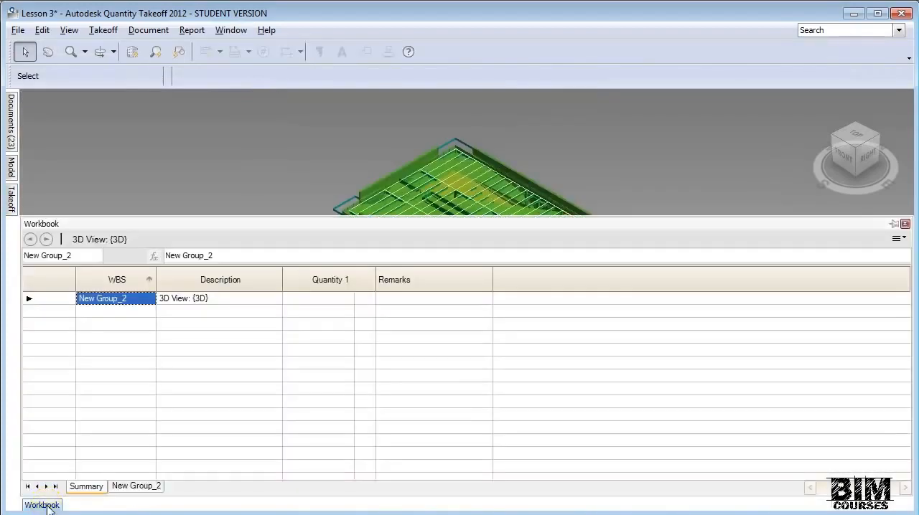
# - Expand the Workbook summary to the quantities for the LW Concrete on Metal Deck floor and the Curtain Wall Dbl Glass doors
pyautogui.click(29, 298)
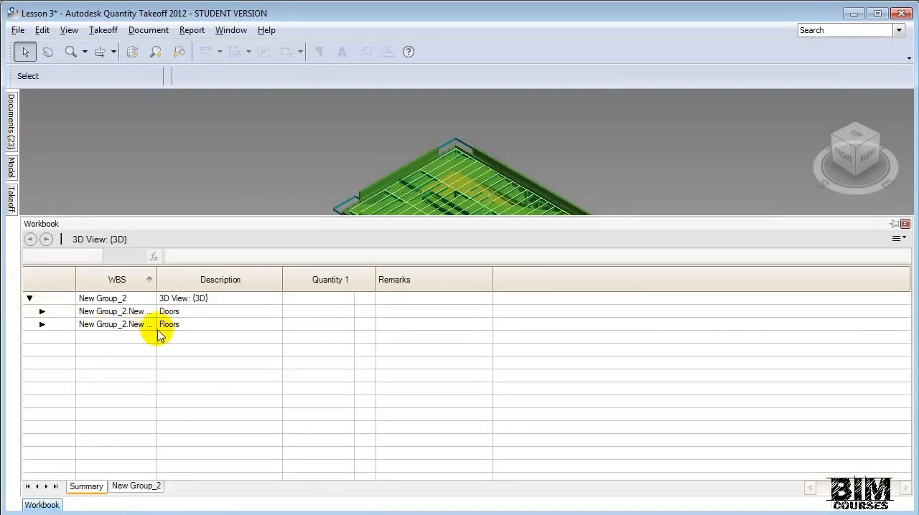
pyautogui.click(42, 325)
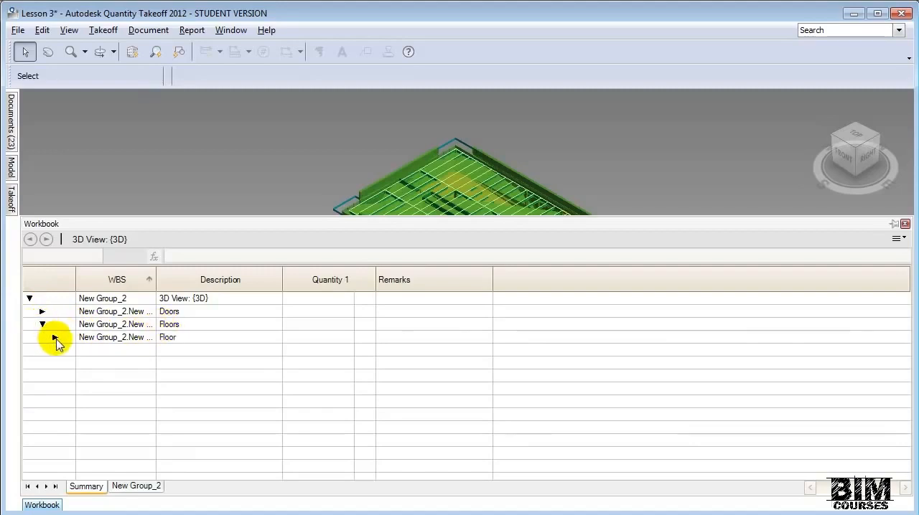
pyautogui.click(55, 338)
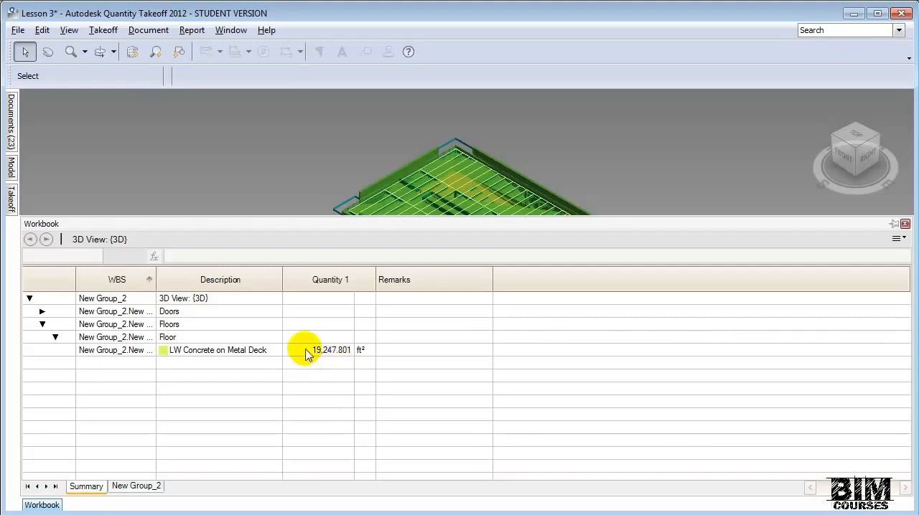
pyautogui.click(41, 312)
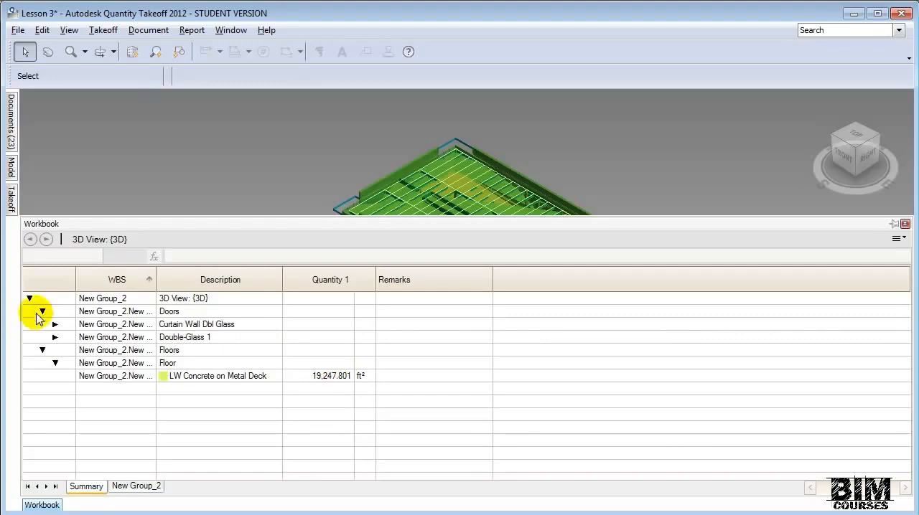
pyautogui.click(54, 324)
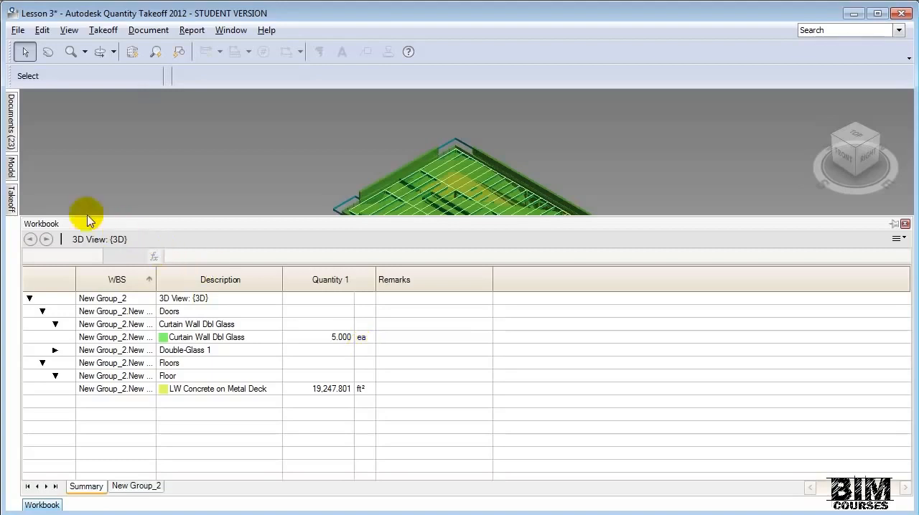
# - Keep the Takeoff list permanently open at the roof items and narrow it to leave more room for the 3D model
pyautogui.moveTo(13, 206)
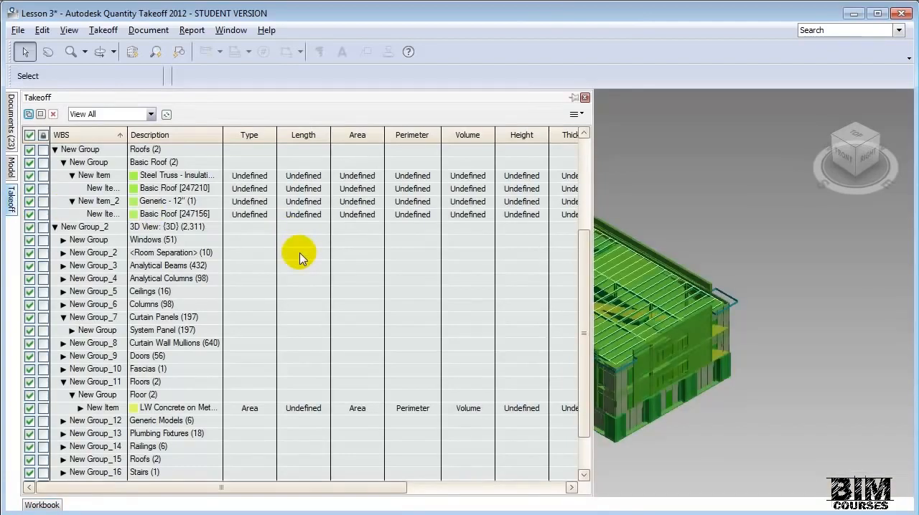
pyautogui.scroll(1, 280, 222)
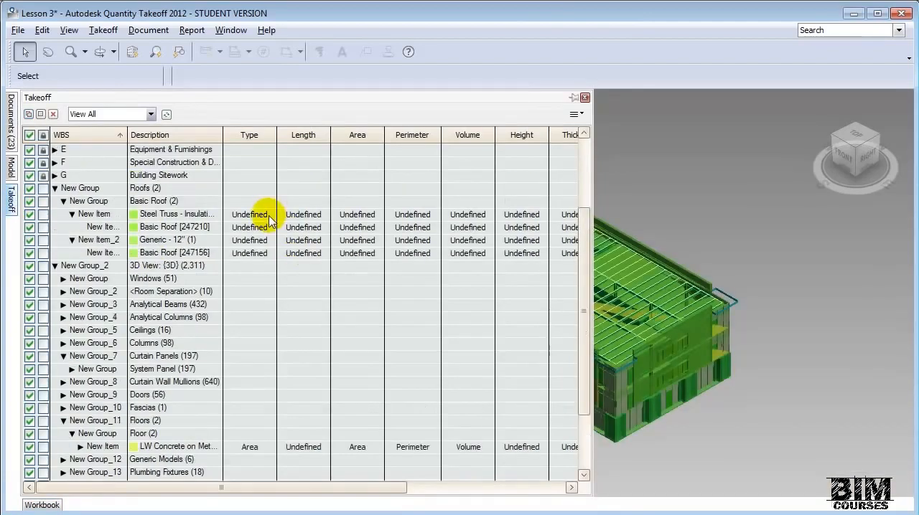
pyautogui.click(269, 214)
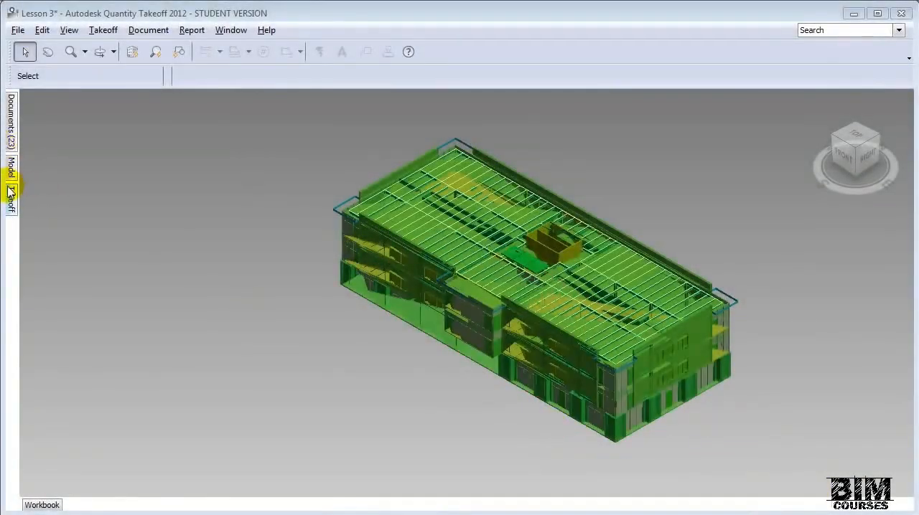
pyautogui.click(10, 193)
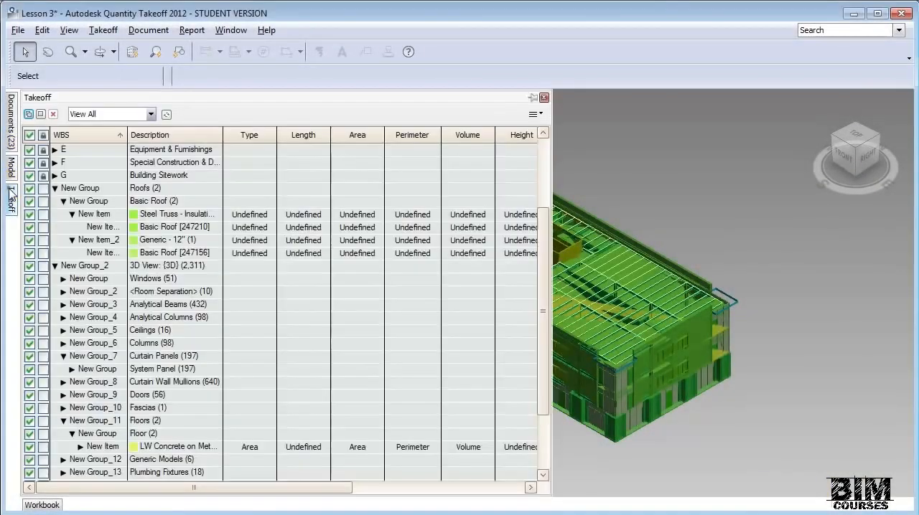
pyautogui.click(534, 98)
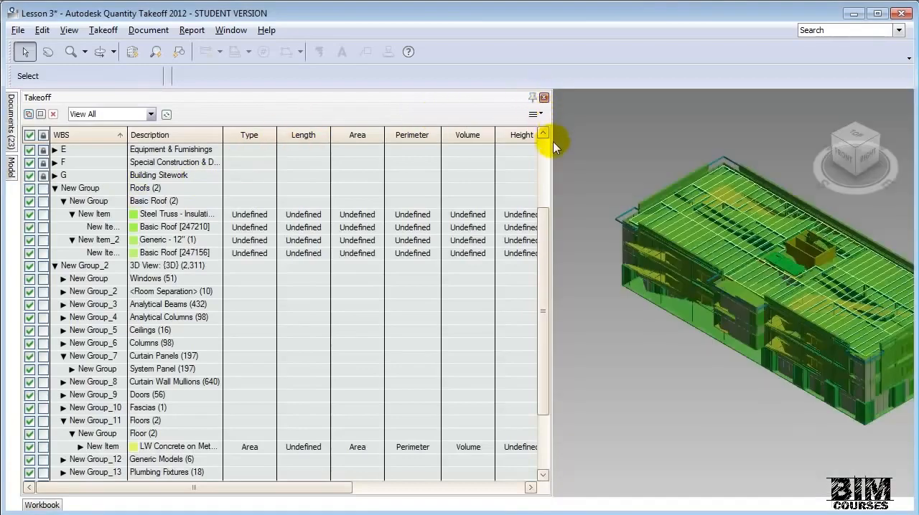
pyautogui.moveTo(551, 147); pyautogui.dragTo(388, 149)
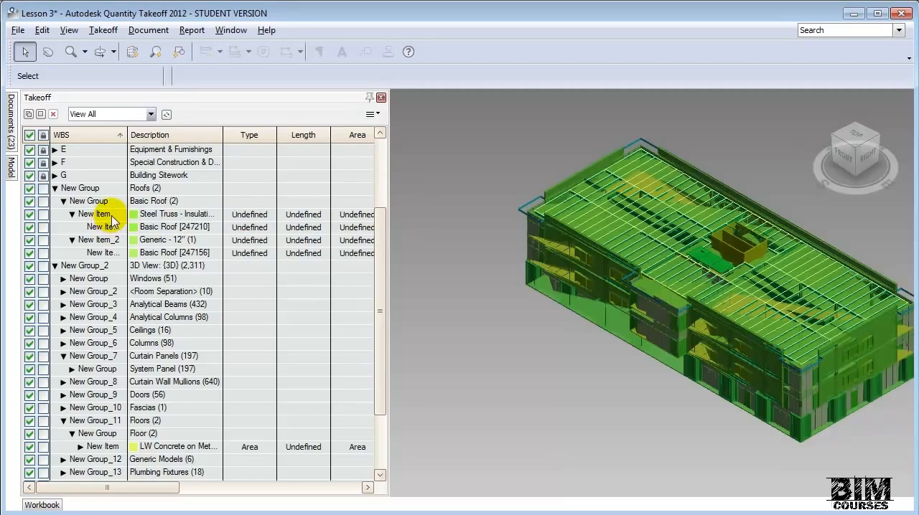
# - Set the takeoff type of the Steel Truss and Generic - 12" roof items to Area
pyautogui.click(243, 215)
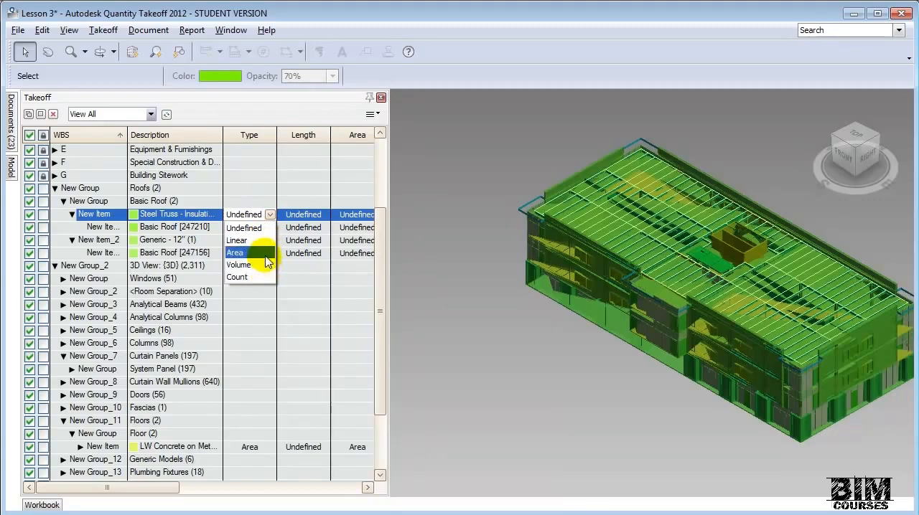
pyautogui.click(262, 252)
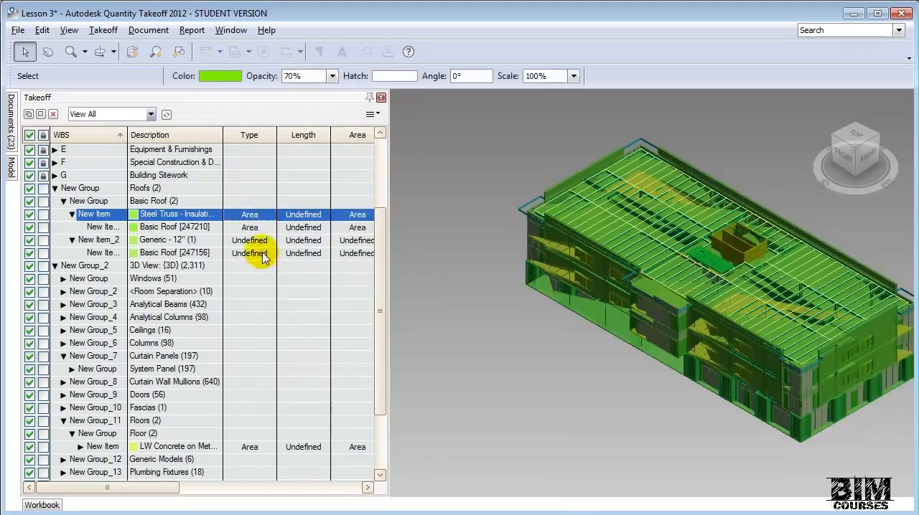
pyautogui.click(262, 241)
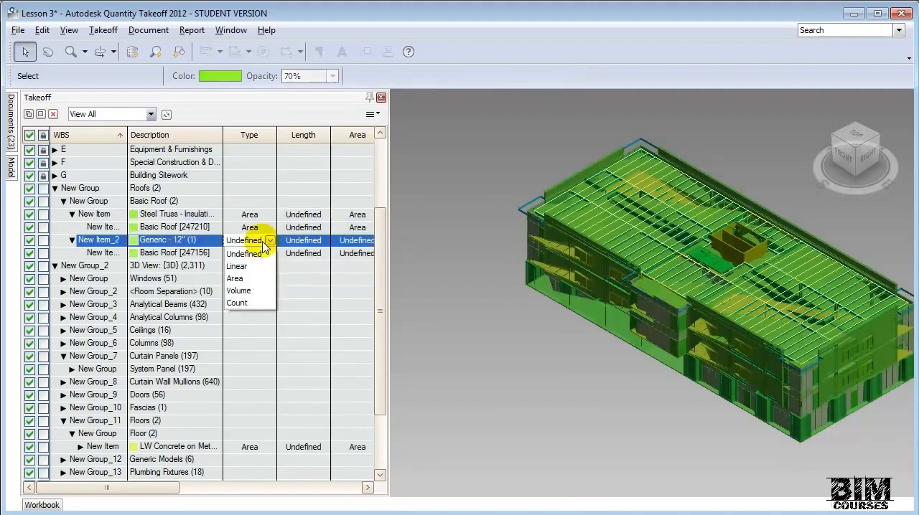
pyautogui.click(251, 279)
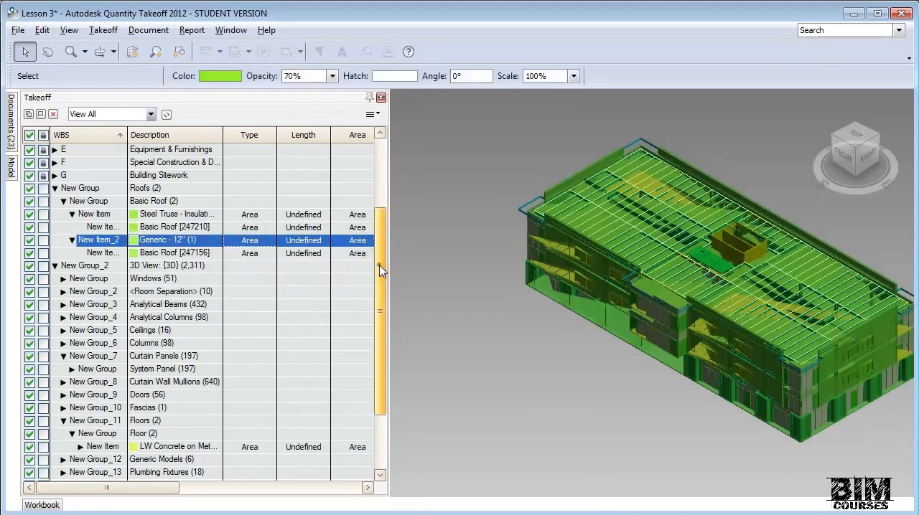
# - Expand the Walls group of the {3D} view takeoff down to the individual wall types under Basic Wall
pyautogui.scroll(-3, 373, 280)
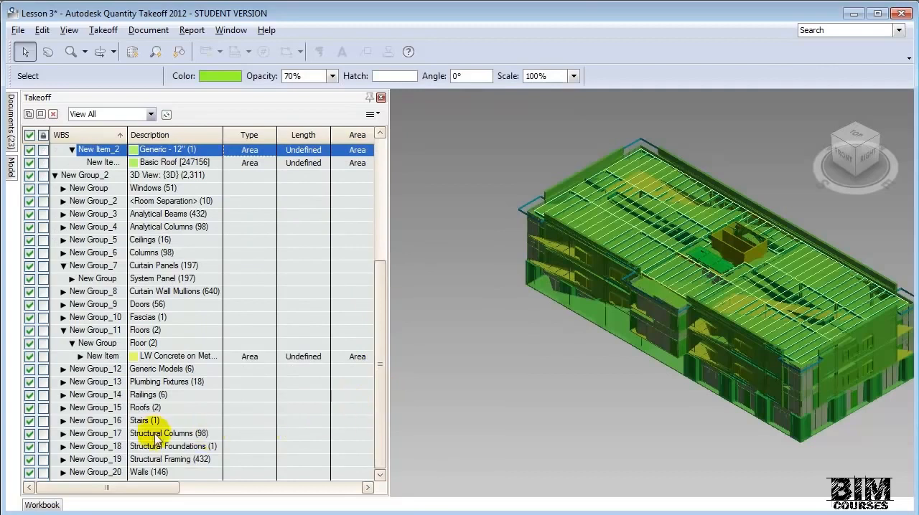
pyautogui.click(61, 474)
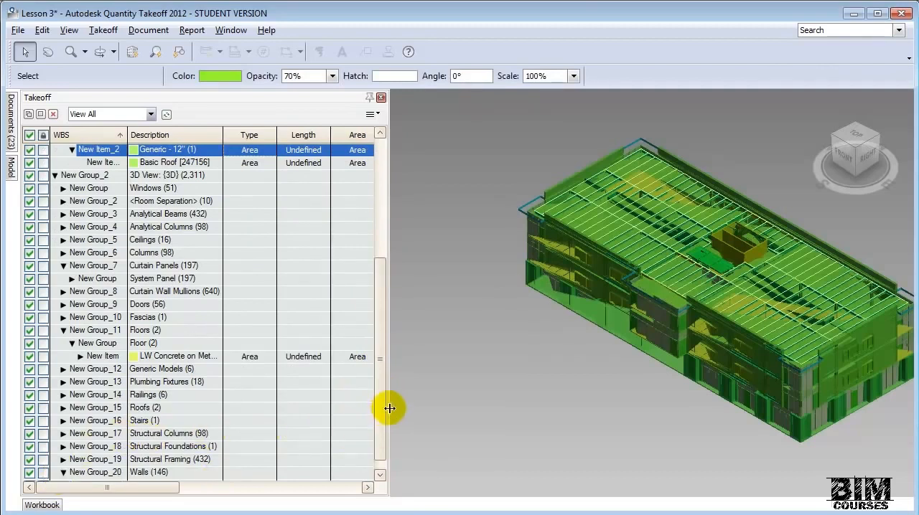
pyautogui.moveTo(382, 414); pyautogui.dragTo(383, 430)
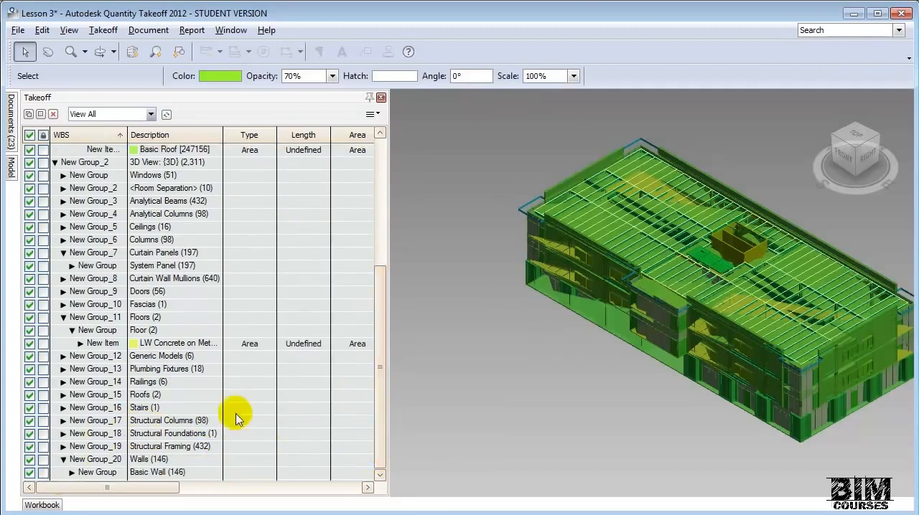
pyautogui.click(72, 473)
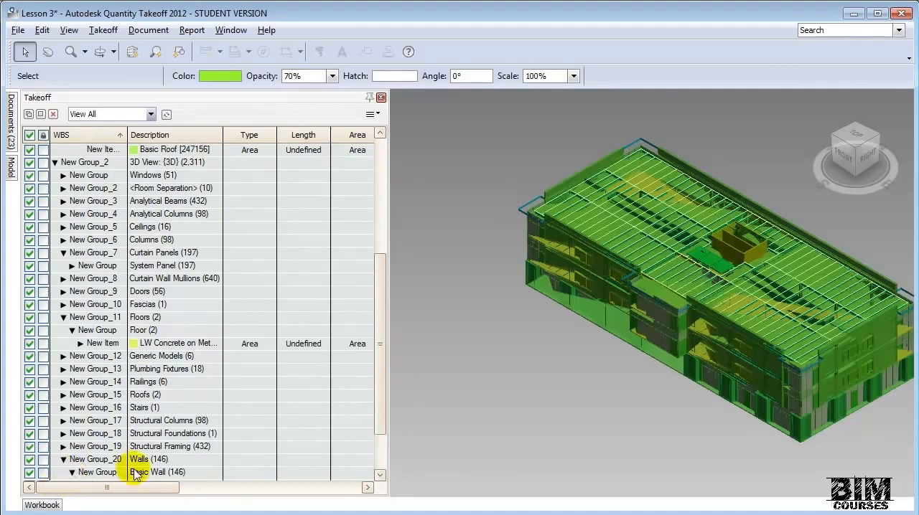
pyautogui.moveTo(388, 424); pyautogui.dragTo(385, 463)
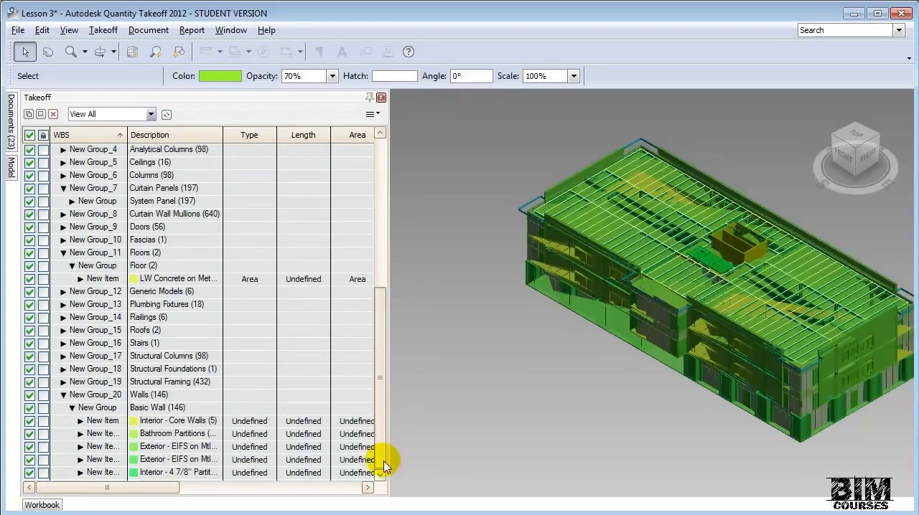
# - Set the takeoff type to Area for all five Basic Wall items, from Interior - Core Walls to the Interior - 4 7/8" partition
pyautogui.click(267, 425)
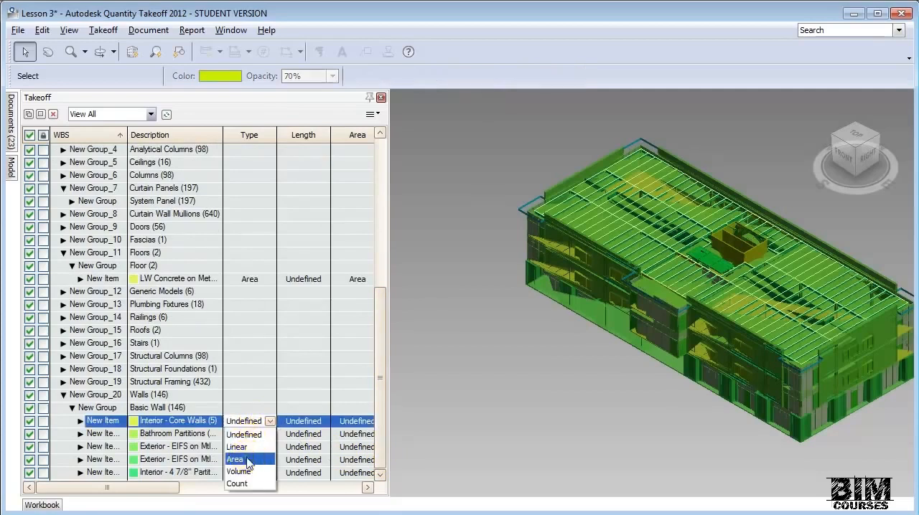
pyautogui.click(264, 443)
pyautogui.click(267, 435)
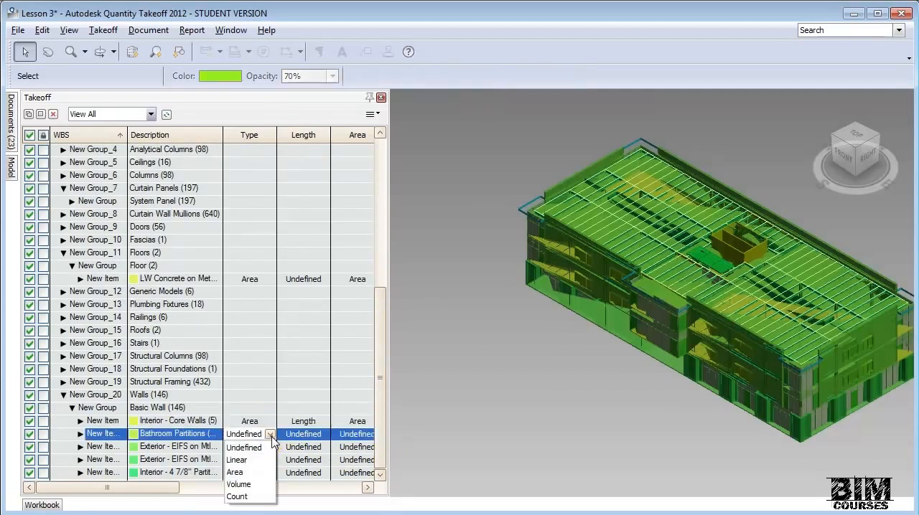
pyautogui.click(240, 472)
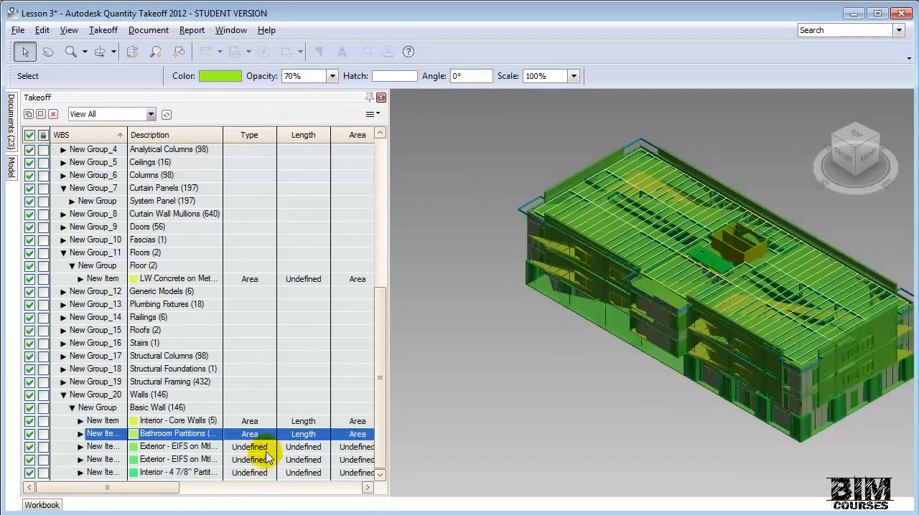
pyautogui.click(267, 451)
pyautogui.click(241, 486)
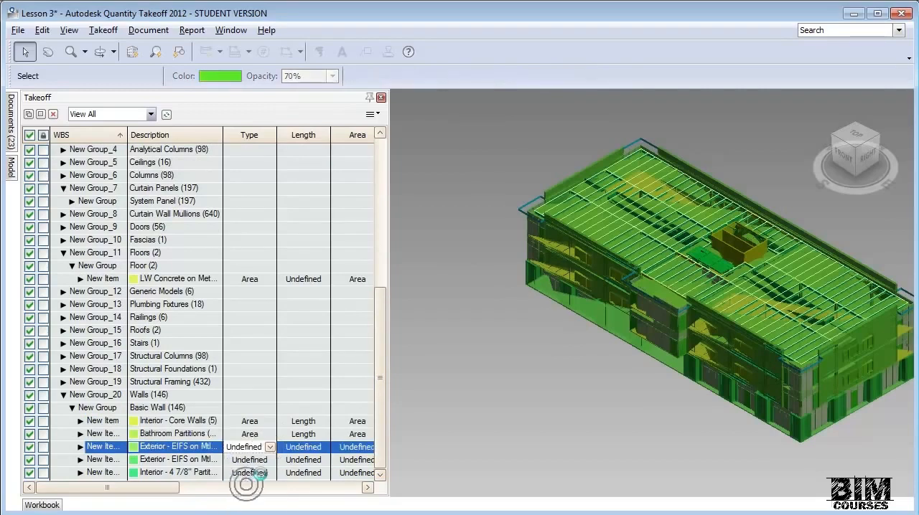
pyautogui.click(267, 460)
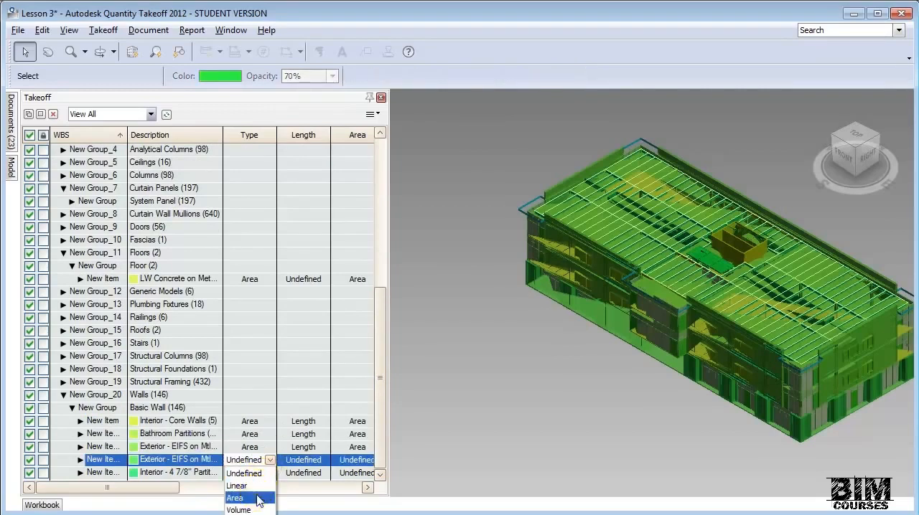
pyautogui.click(256, 494)
pyautogui.click(269, 473)
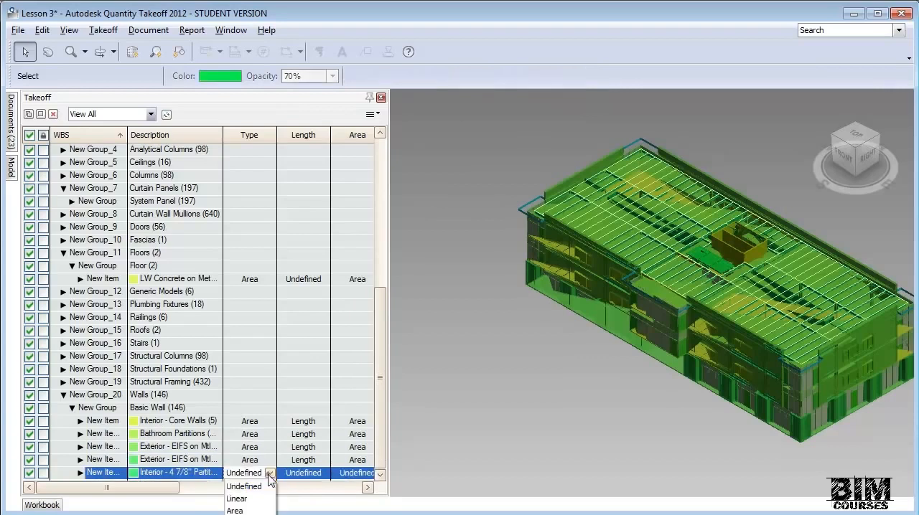
pyautogui.click(256, 510)
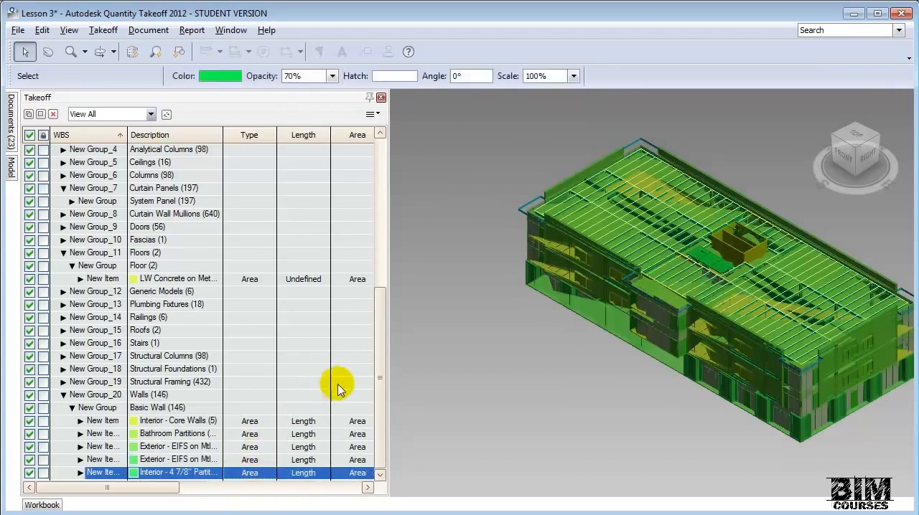
# - Give the Interior - Core Walls item a material cost of 25.00 and a labor cost of 35.00, both multiplied by area
pyautogui.click(267, 422)
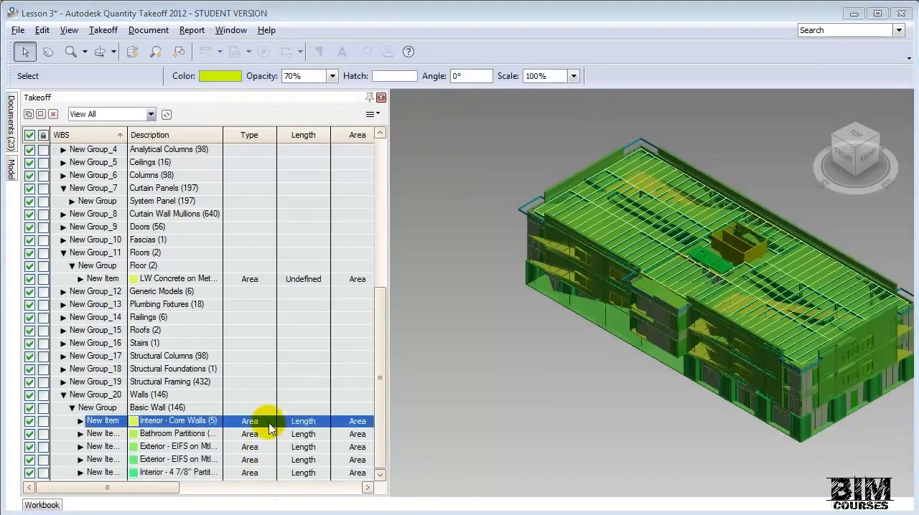
pyautogui.rightClick(269, 427)
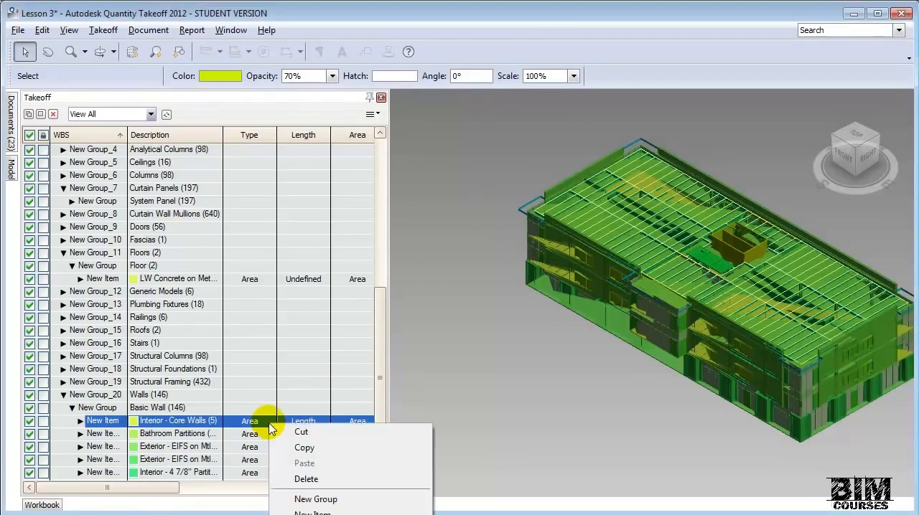
pyautogui.click(316, 514)
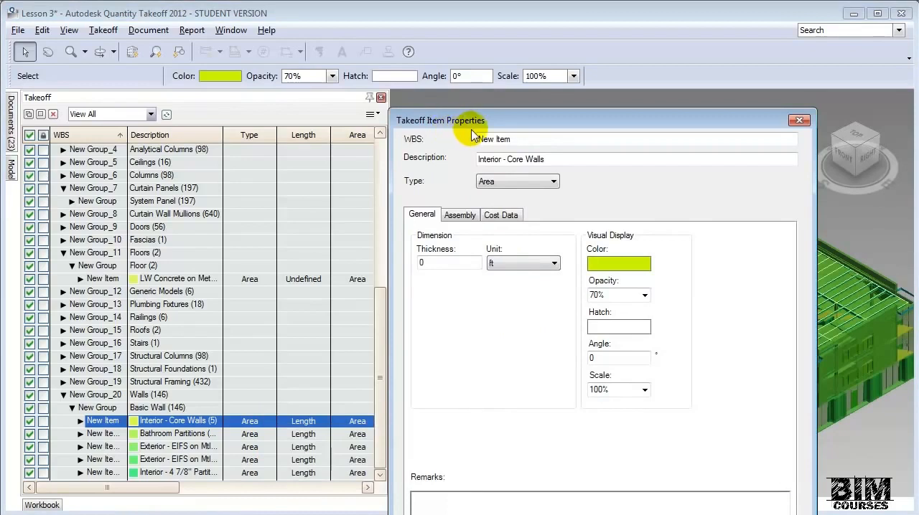
pyautogui.click(535, 188)
pyautogui.click(623, 184)
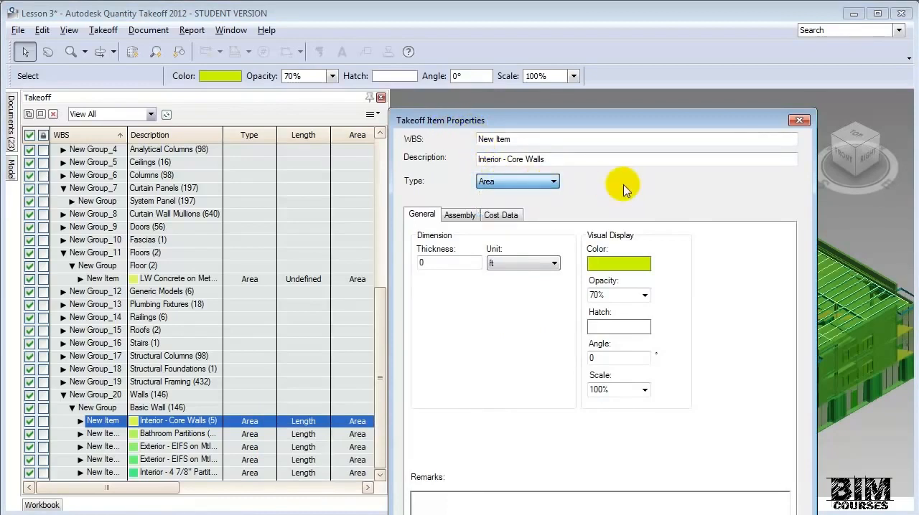
pyautogui.click(518, 215)
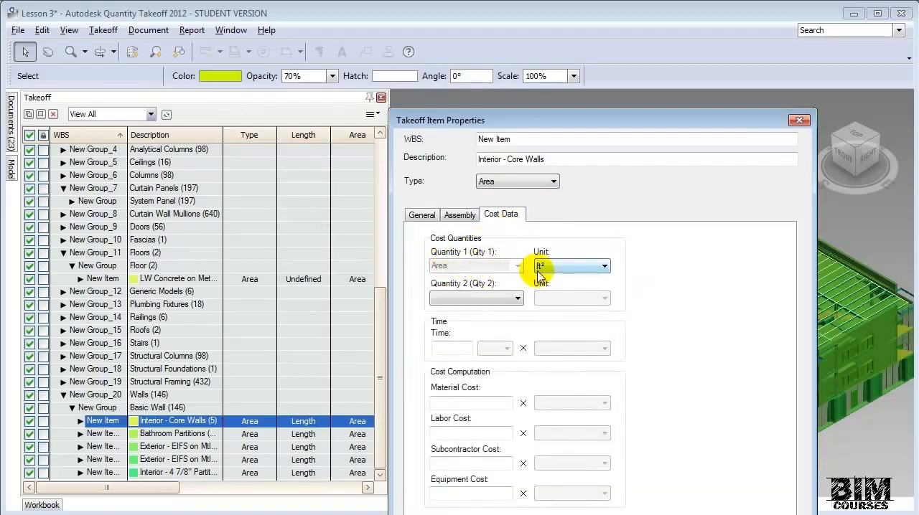
pyautogui.click(487, 400)
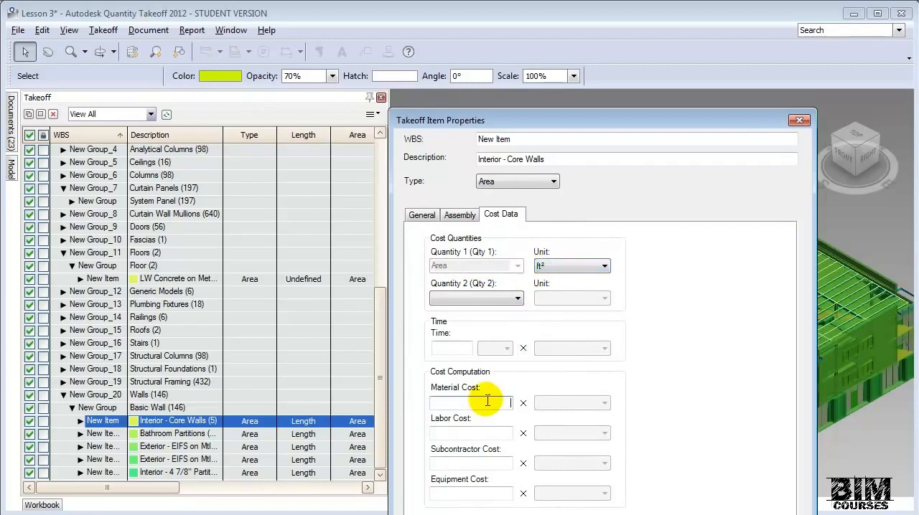
pyautogui.write('25.00')
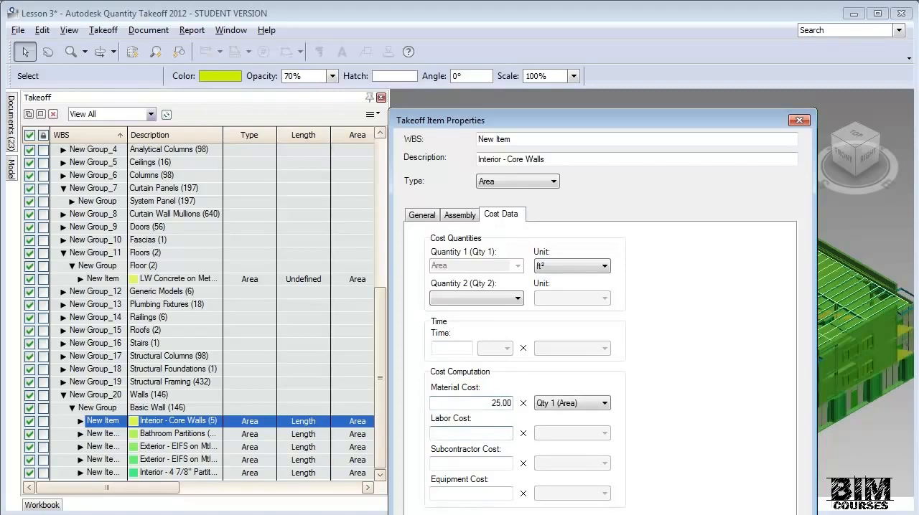
pyautogui.write('35')
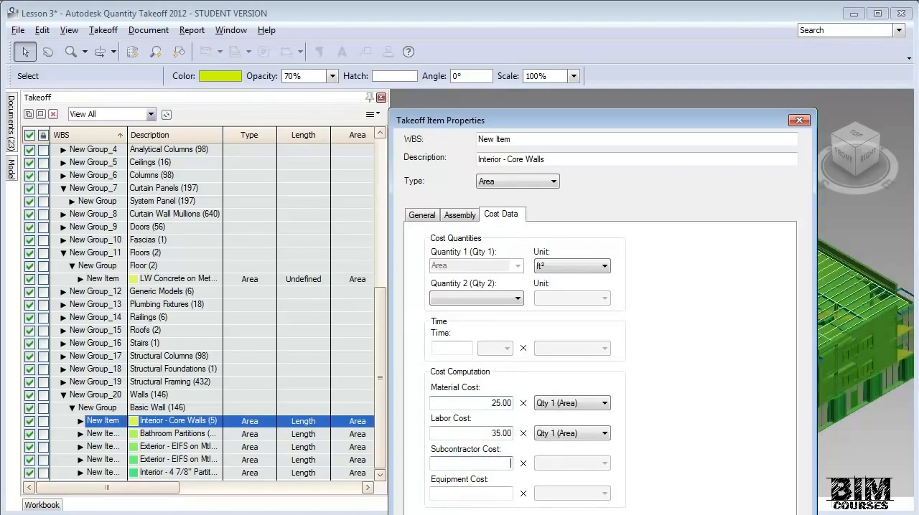
pyautogui.click(507, 464)
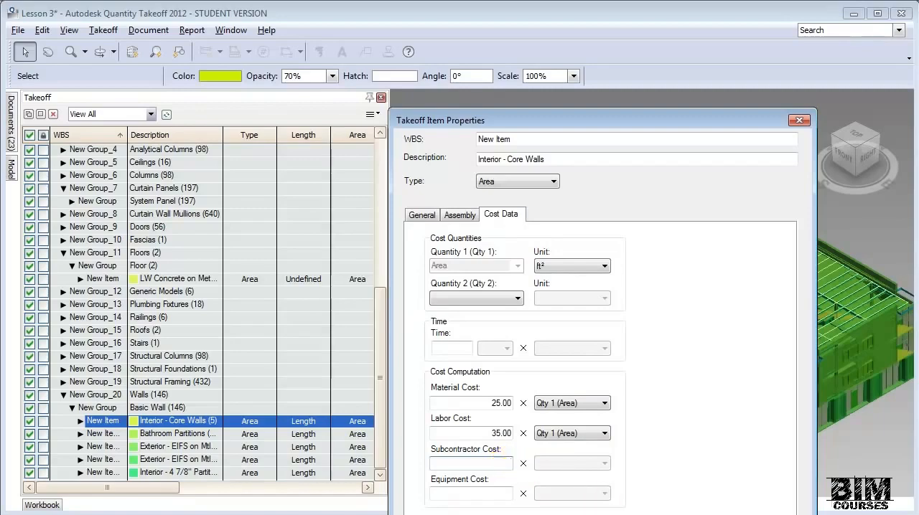
pyautogui.press('Return')
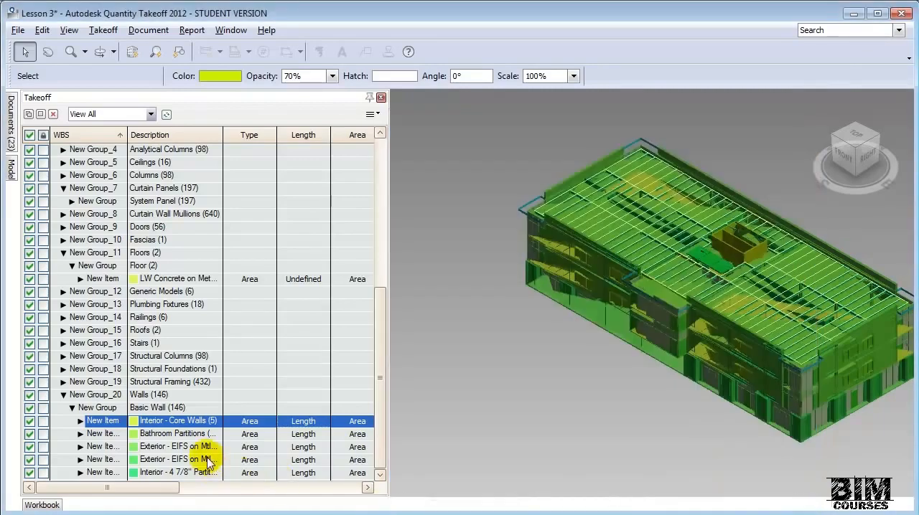
# - Give the Exterior - EIFS on Mtl. Stud item a material cost of 45.00 and a labor cost of 30.00 per area
pyautogui.click(180, 446)
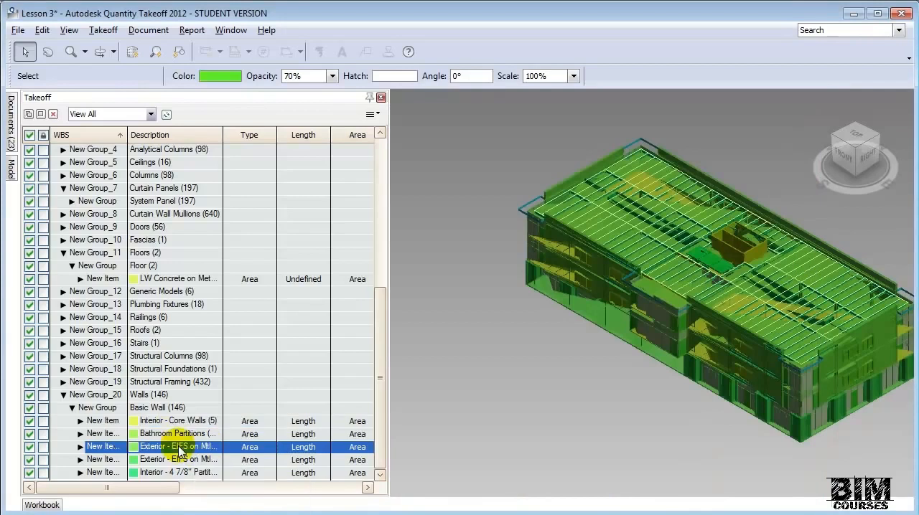
pyautogui.rightClick(180, 447)
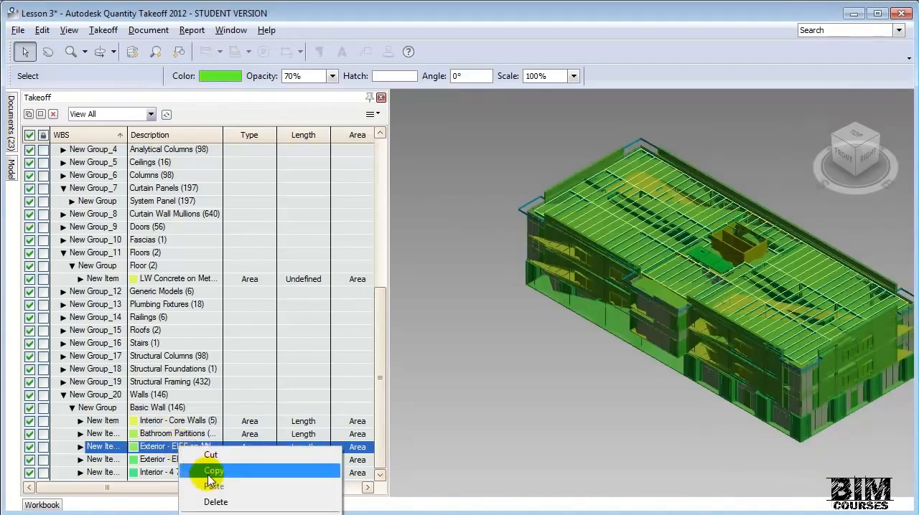
pyautogui.click(216, 514)
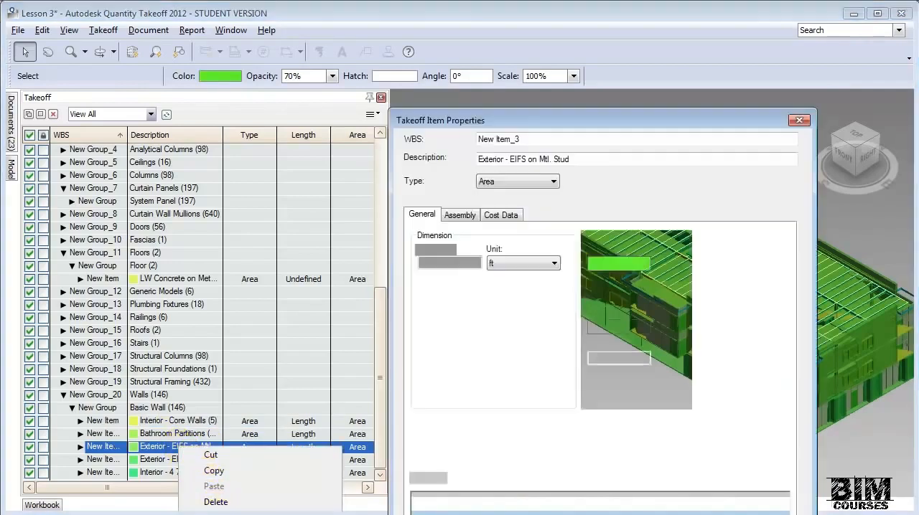
pyautogui.click(507, 216)
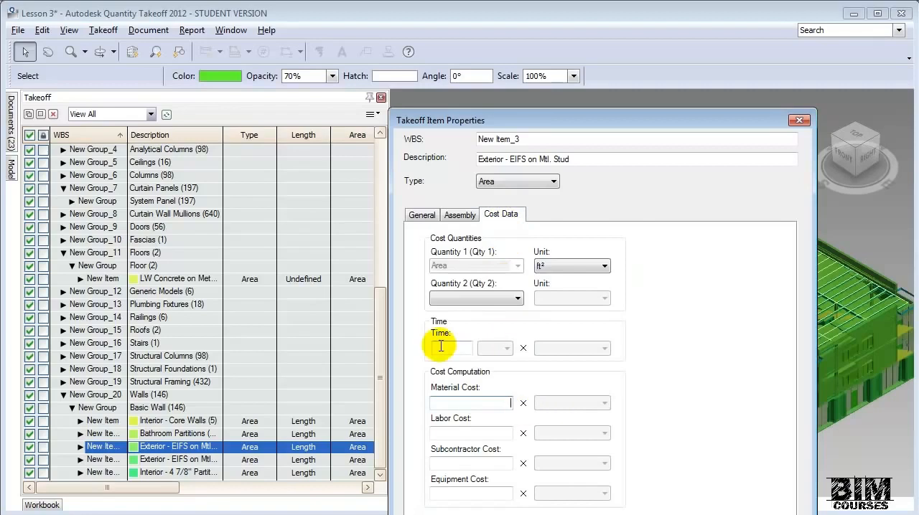
pyautogui.write('45')
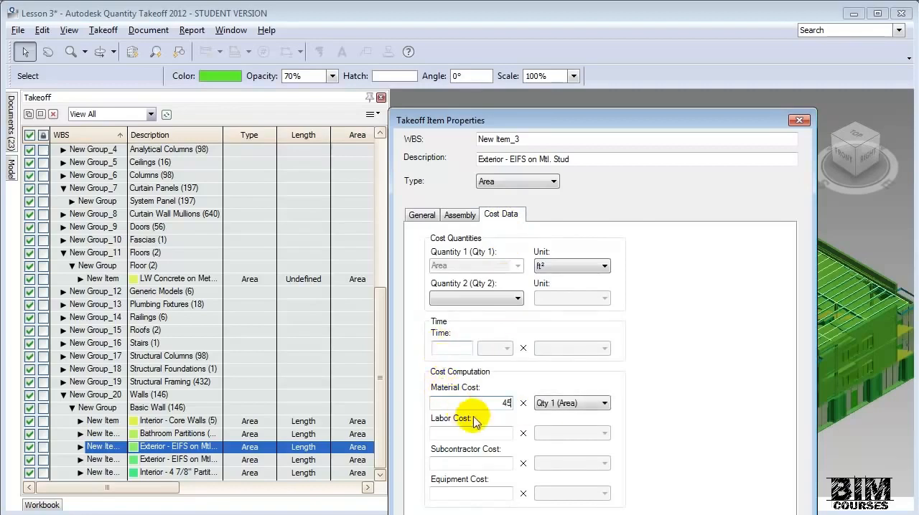
pyautogui.click(491, 433)
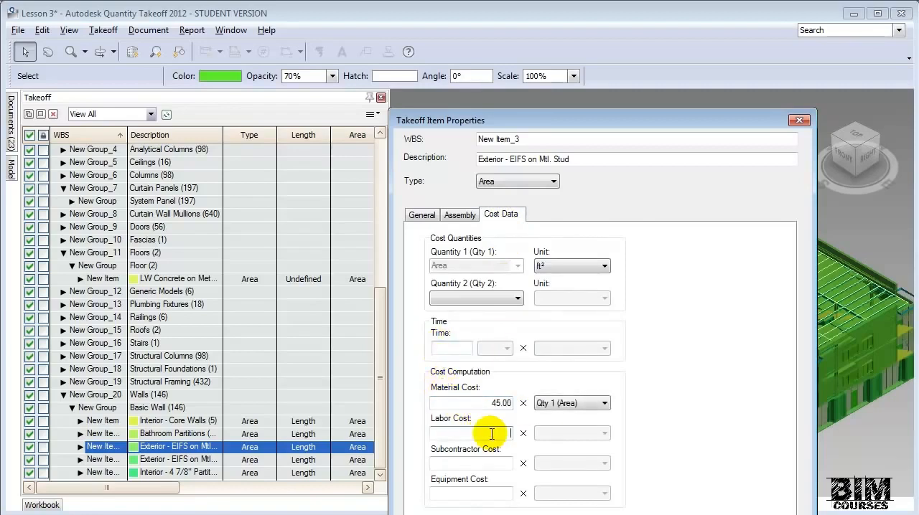
pyautogui.write('30.00')
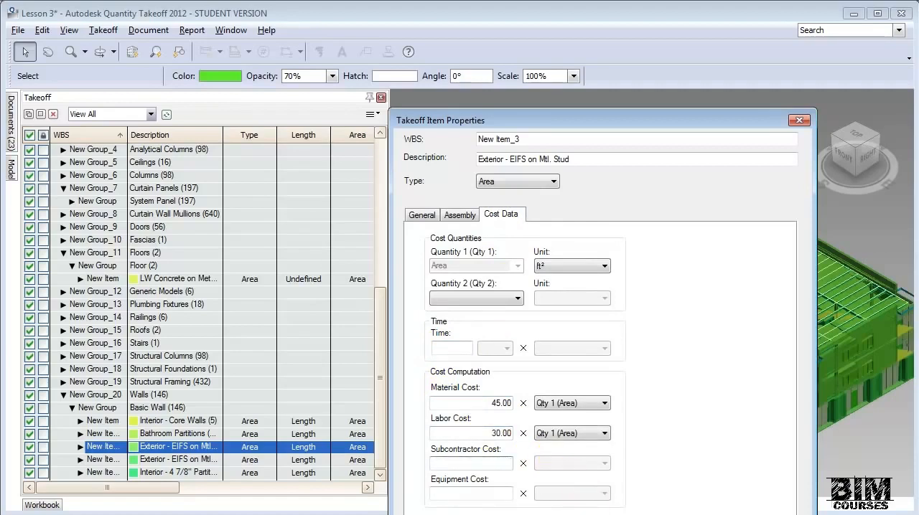
pyautogui.press('Return')
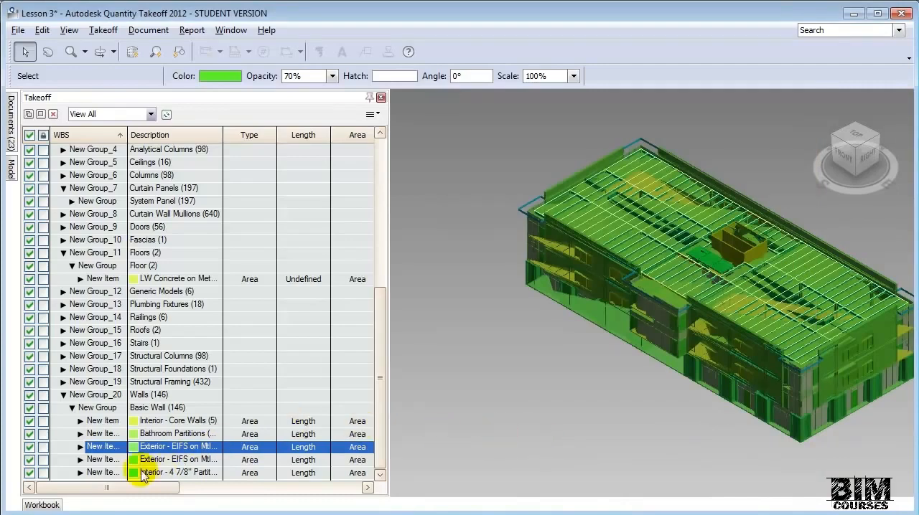
# - Show the Workbook with the Walls group expanded down to the Basic Wall items, enlarged enough to fit all wall rows
pyautogui.click(51, 505)
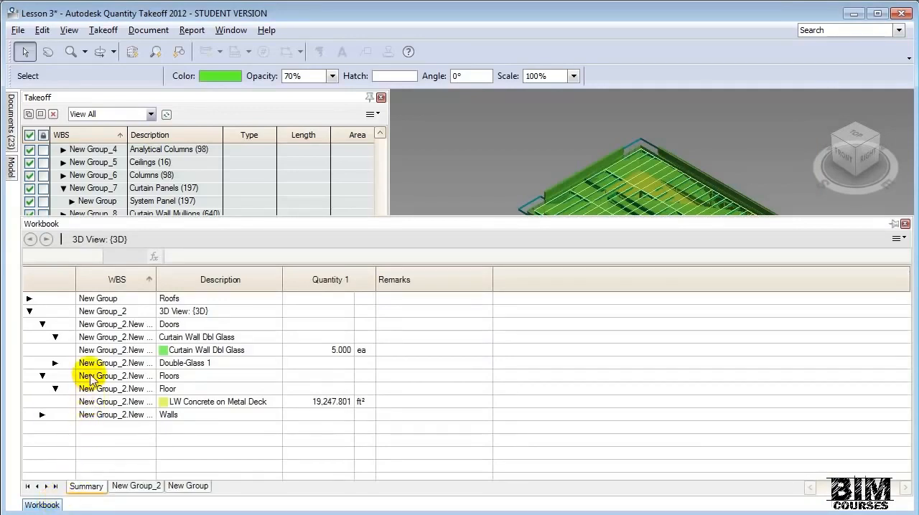
pyautogui.click(41, 415)
pyautogui.click(56, 428)
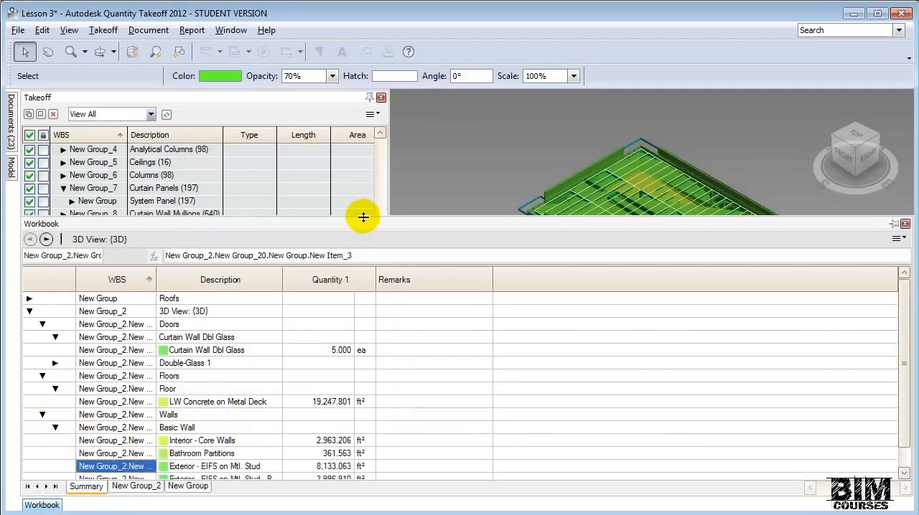
pyautogui.moveTo(363, 218); pyautogui.dragTo(364, 187)
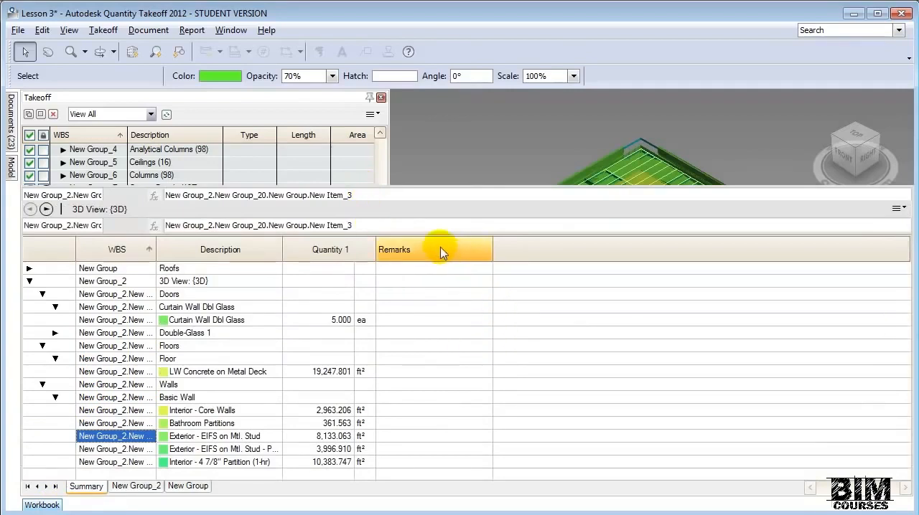
# - Add the Labor Cost, Material Cost, Subcontractor Cost and Total Cost columns to the Workbook summary
pyautogui.rightClick(506, 253)
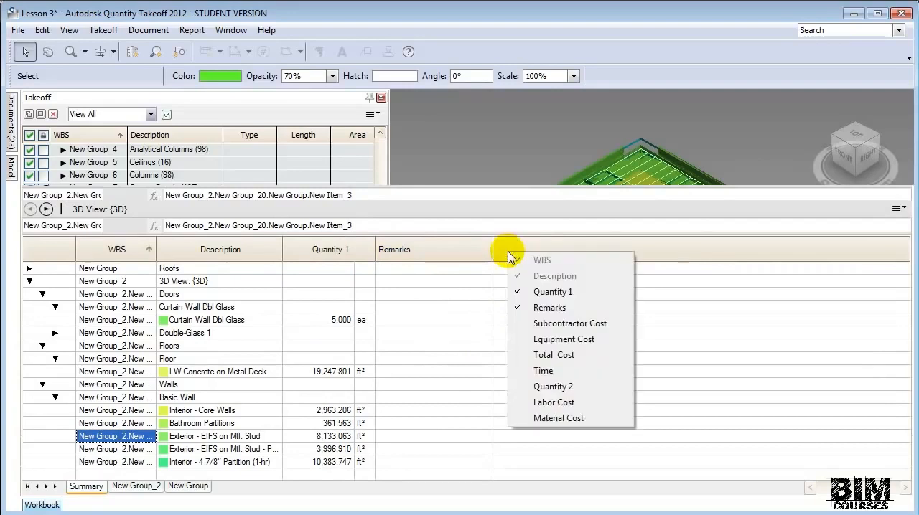
pyautogui.click(554, 402)
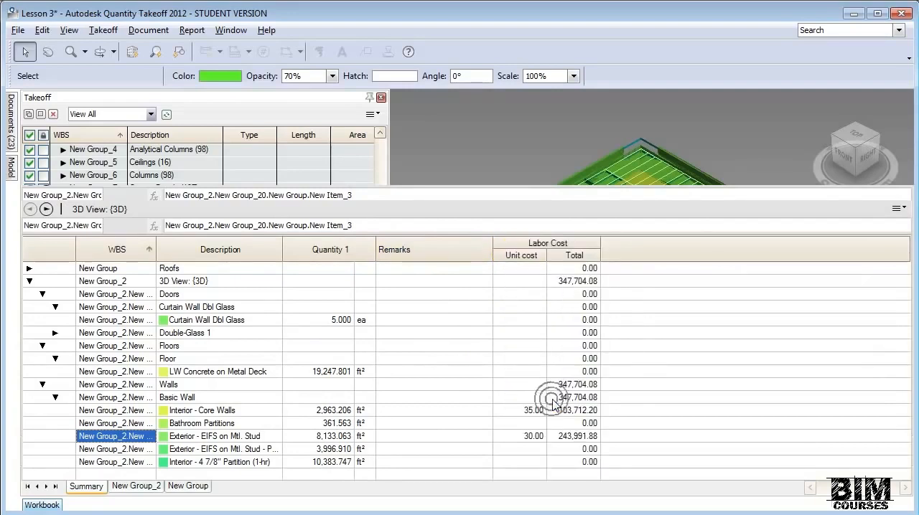
pyautogui.rightClick(609, 257)
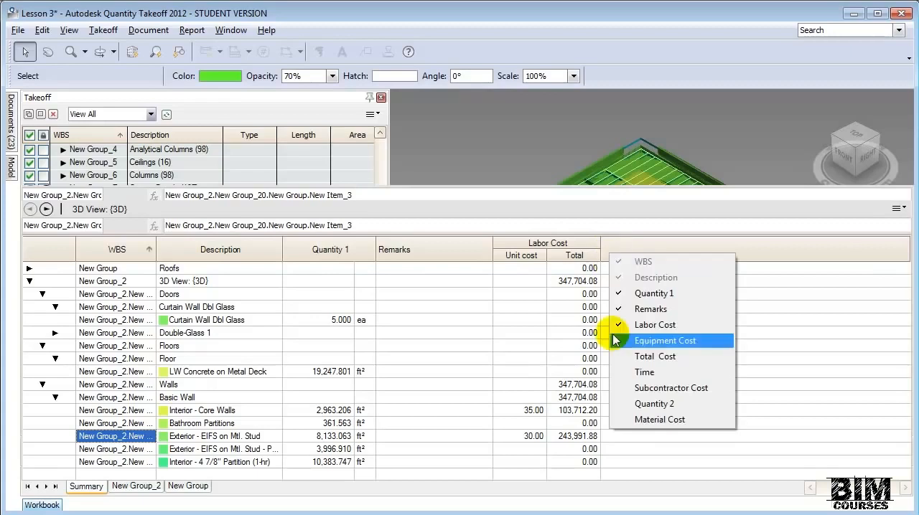
pyautogui.click(635, 421)
pyautogui.rightClick(709, 244)
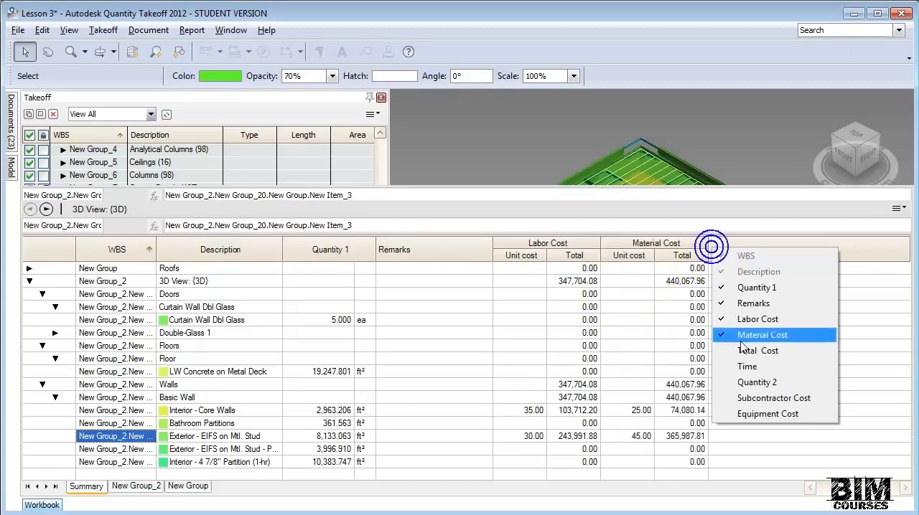
pyautogui.click(755, 399)
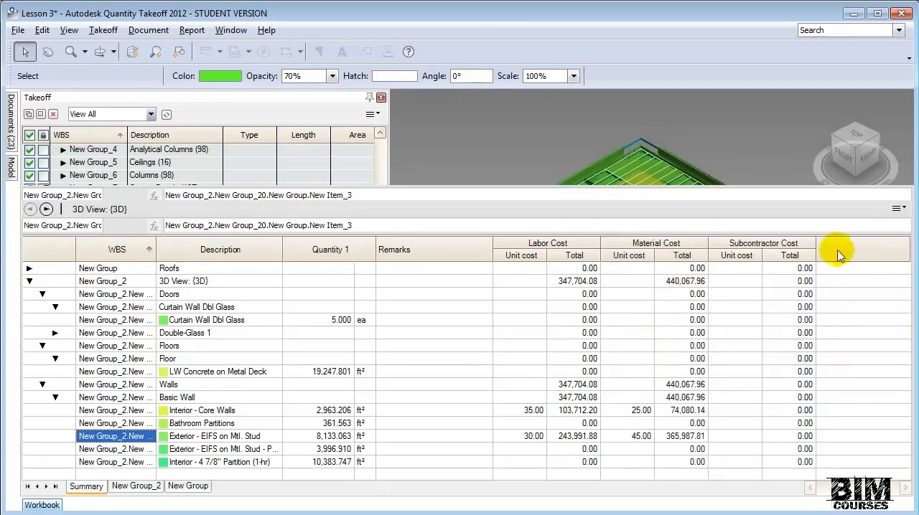
pyautogui.rightClick(837, 250)
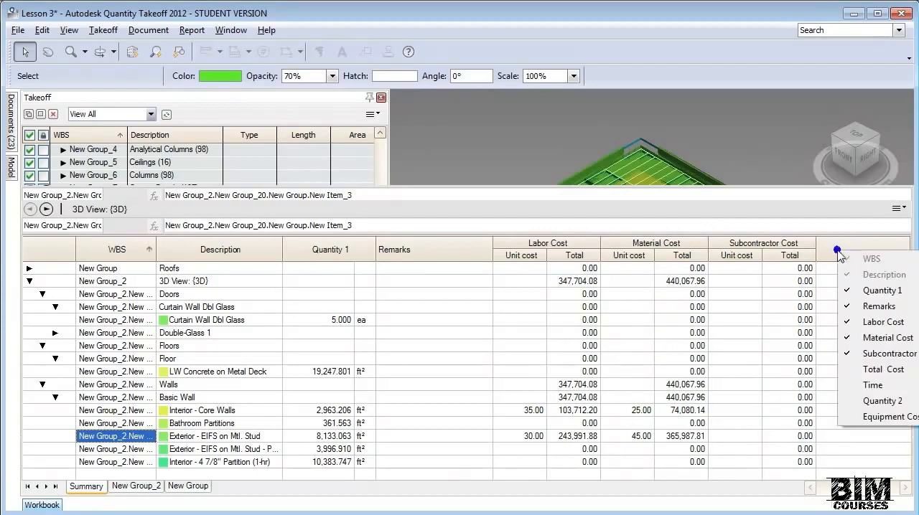
pyautogui.click(880, 369)
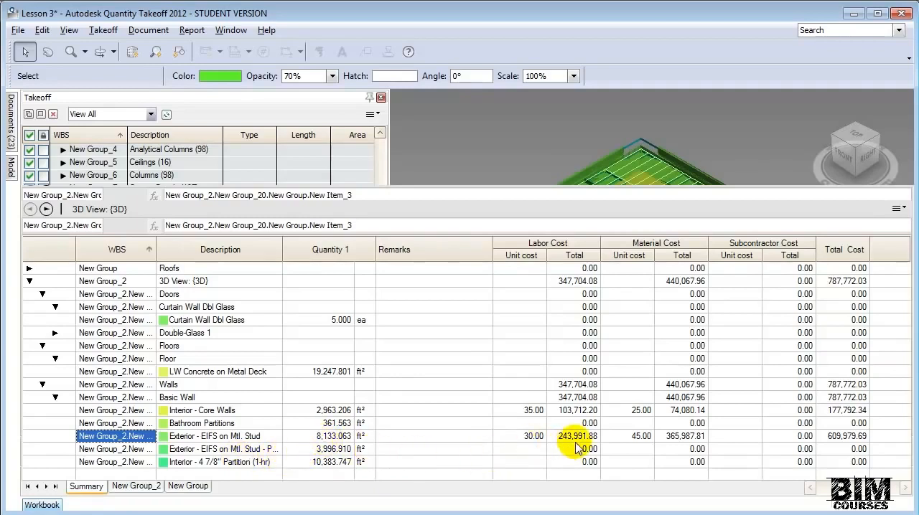
# - Return to the Takeoff list and set the type of the 36" x 84" Single-Glass 1 door item to Count
pyautogui.click(405, 163)
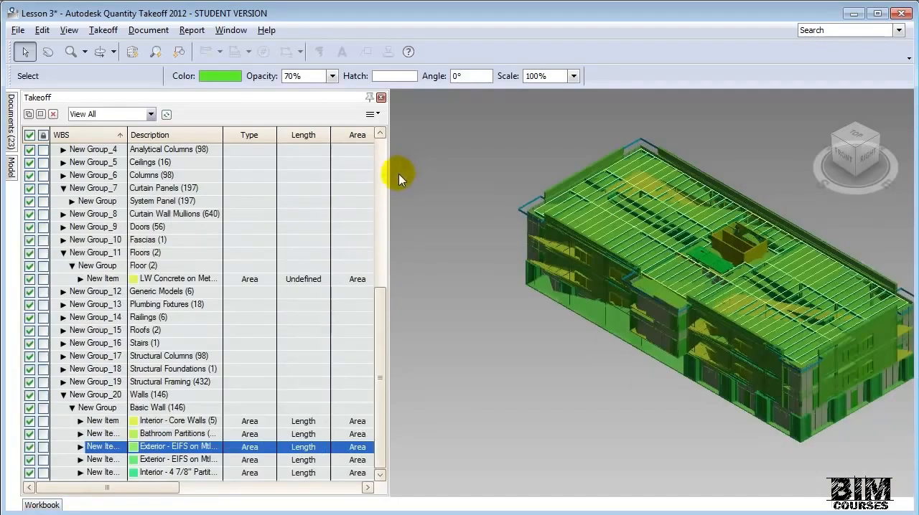
pyautogui.moveTo(378, 313); pyautogui.dragTo(385, 281)
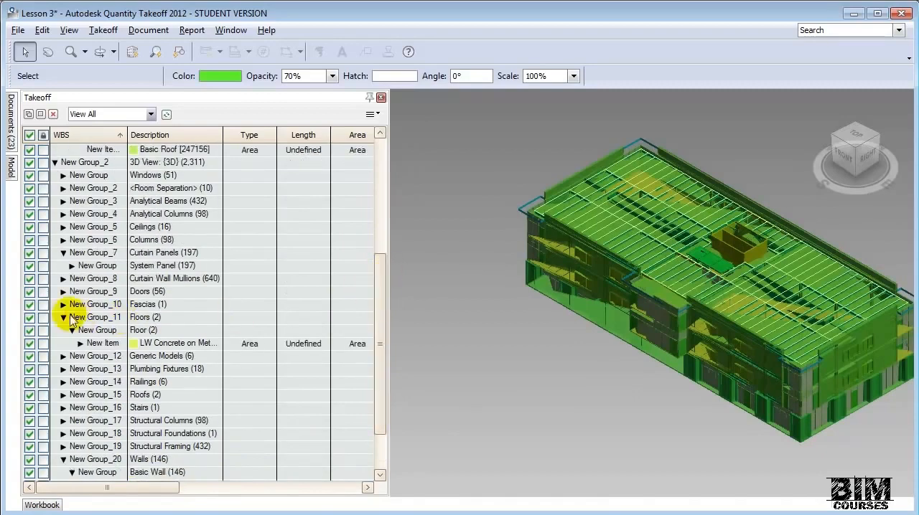
pyautogui.click(64, 292)
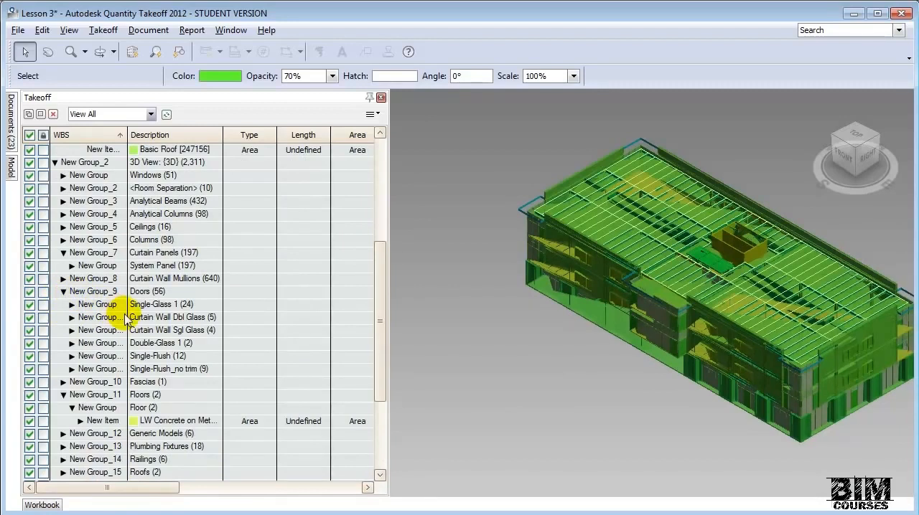
pyautogui.click(72, 305)
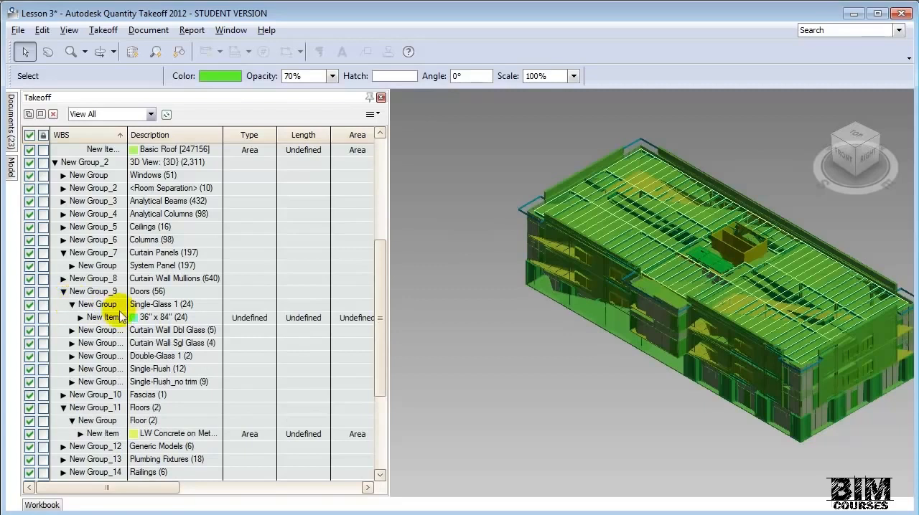
pyautogui.click(261, 321)
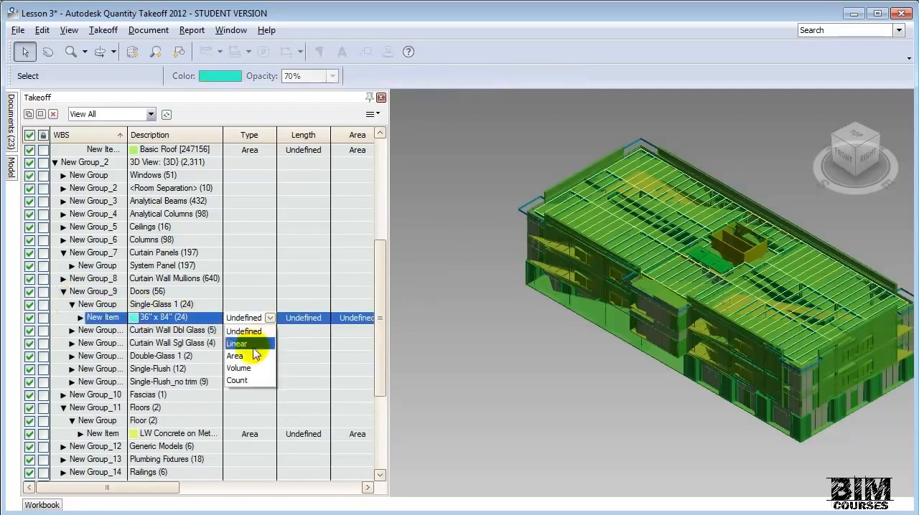
pyautogui.click(244, 375)
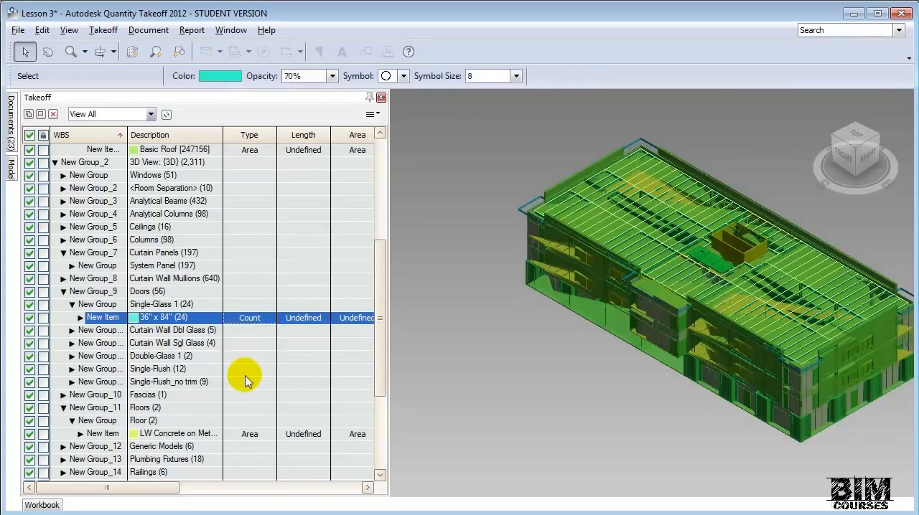
# - Give the 36" x 84" Single-Glass 1 door item a material cost of 350.00 and a labor cost of 90.00 per count
pyautogui.rightClick(256, 319)
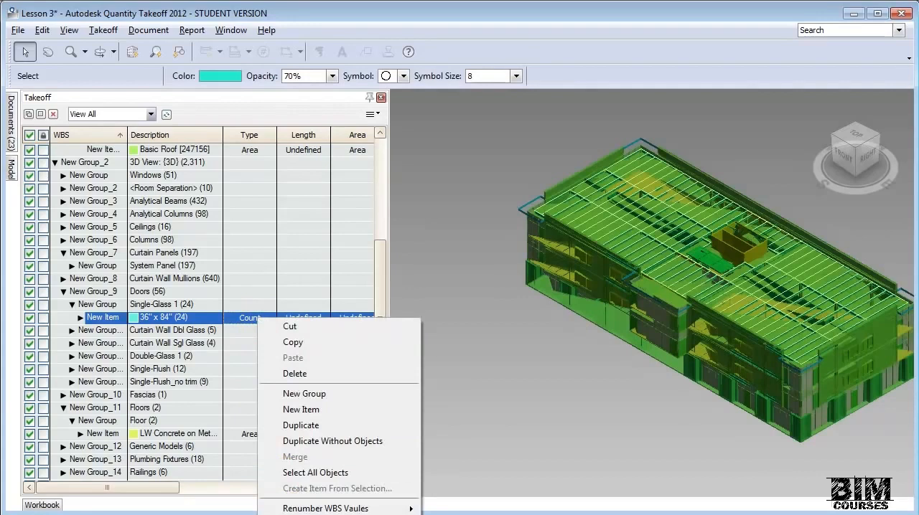
pyautogui.click(315, 514)
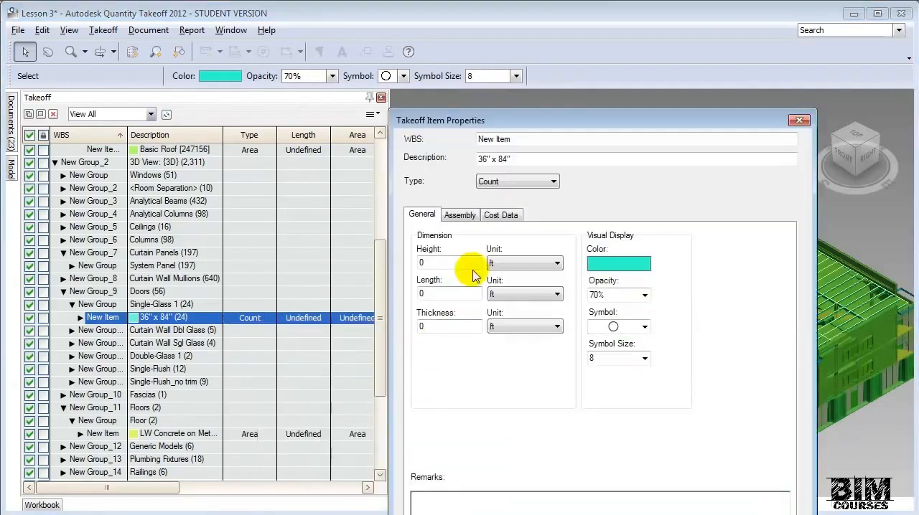
pyautogui.click(503, 214)
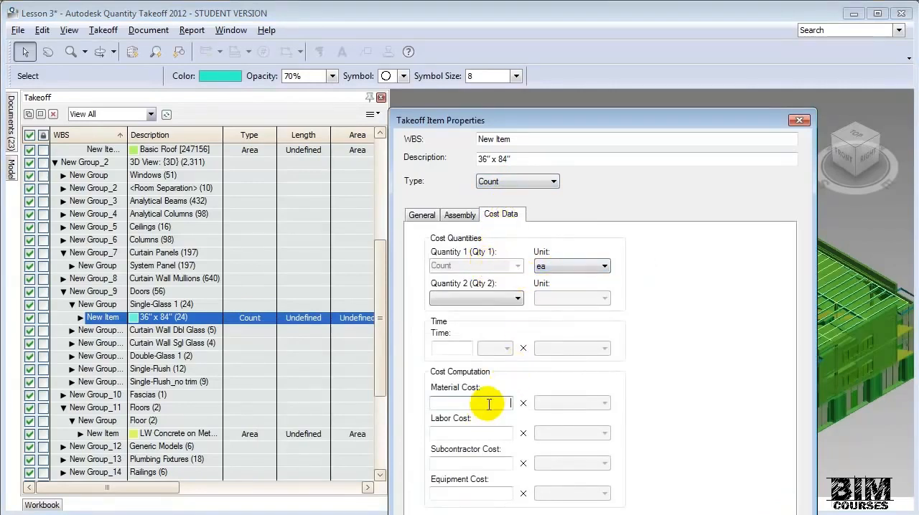
pyautogui.write('350.00')
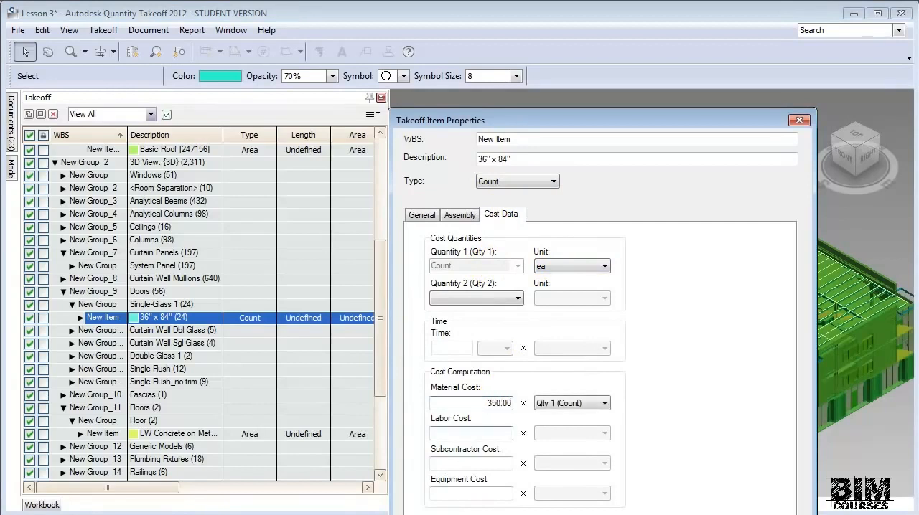
pyautogui.write('90')
pyautogui.click(502, 463)
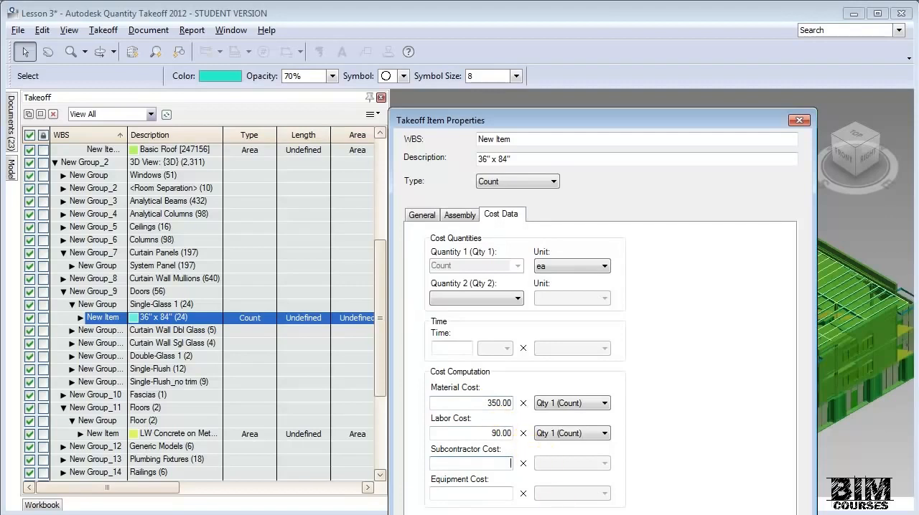
pyautogui.press('Return')
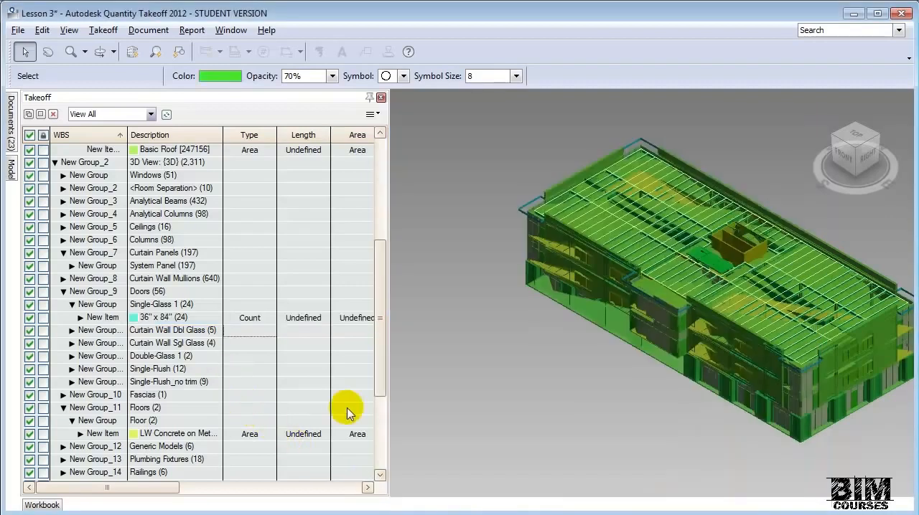
# - Expand the Curtain Wall Dbl Glass door group and set its item's type to Count
pyautogui.click(72, 331)
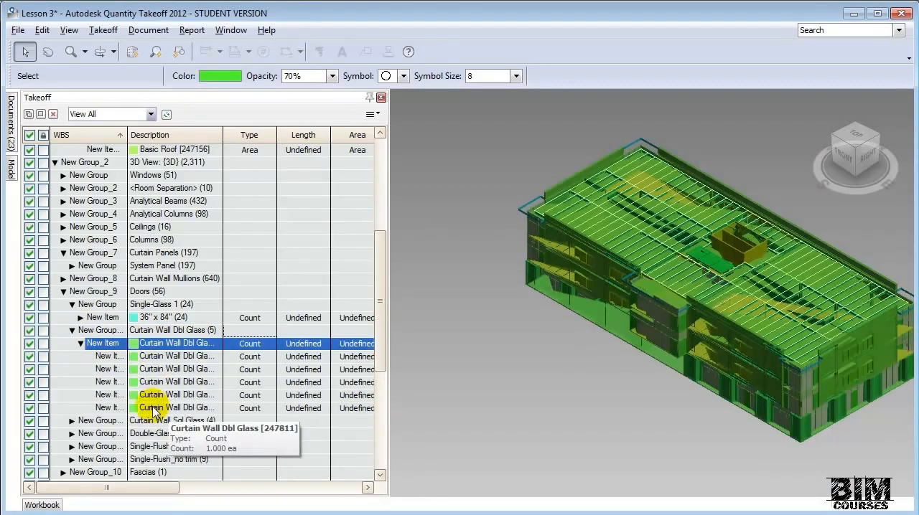
pyautogui.click(264, 346)
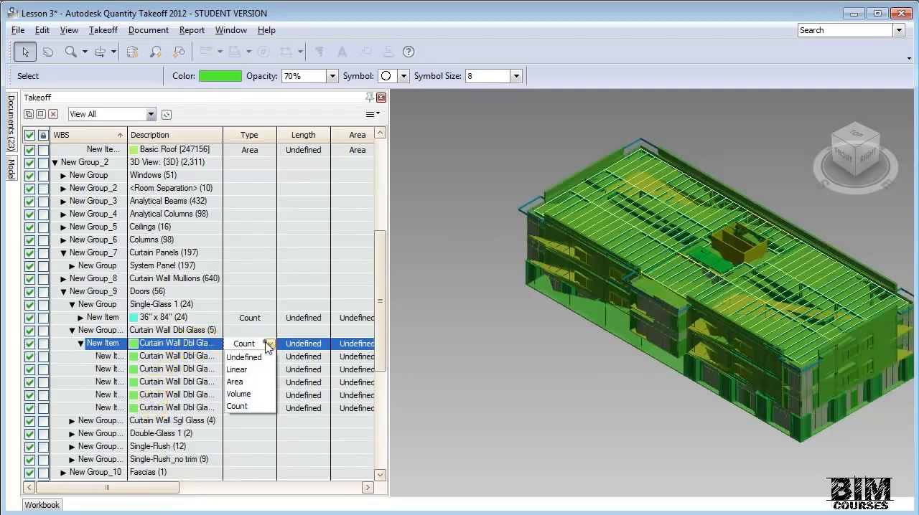
pyautogui.click(245, 406)
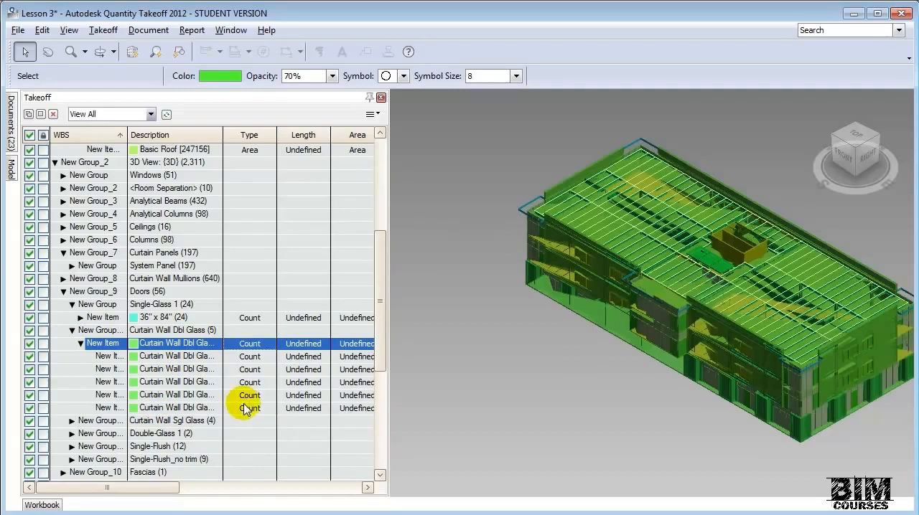
# - Give the Curtain Wall Dbl Glass door item a material cost of 850.00 and a labor cost of 250.00 per count
pyautogui.rightClick(258, 347)
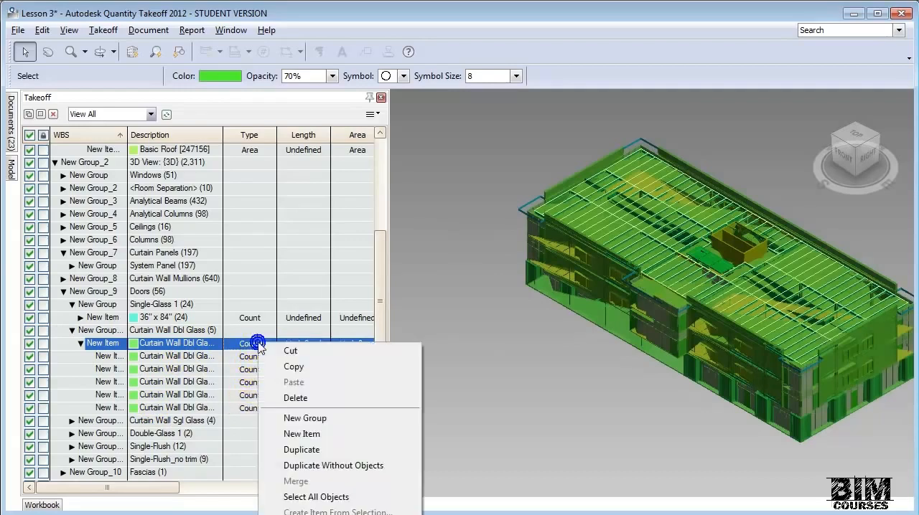
pyautogui.click(304, 514)
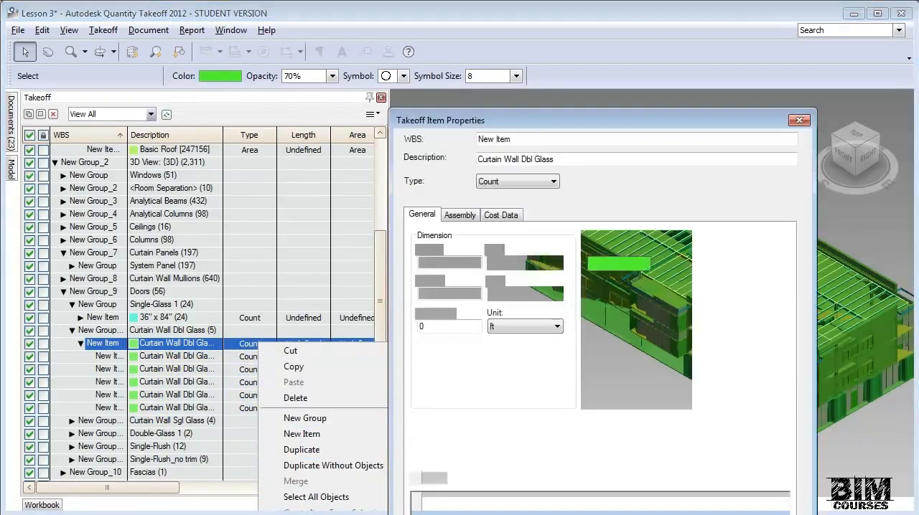
pyautogui.click(511, 218)
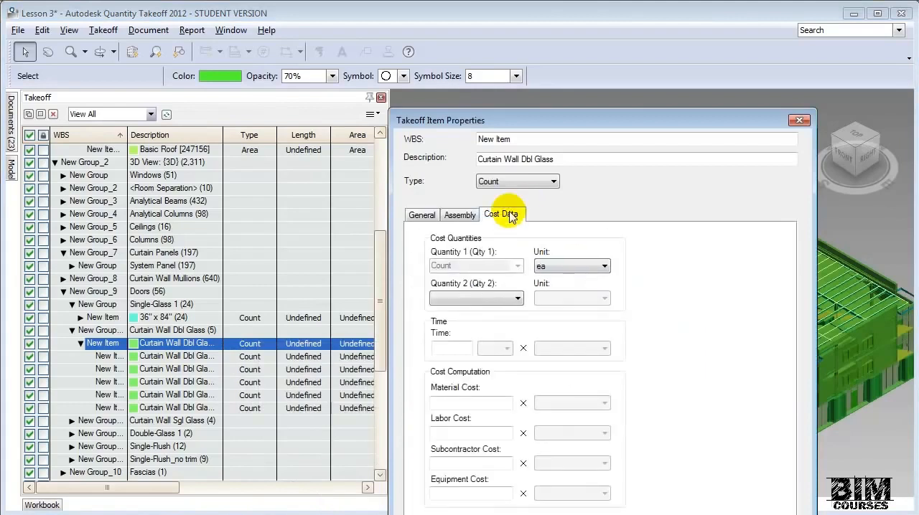
pyautogui.click(487, 404)
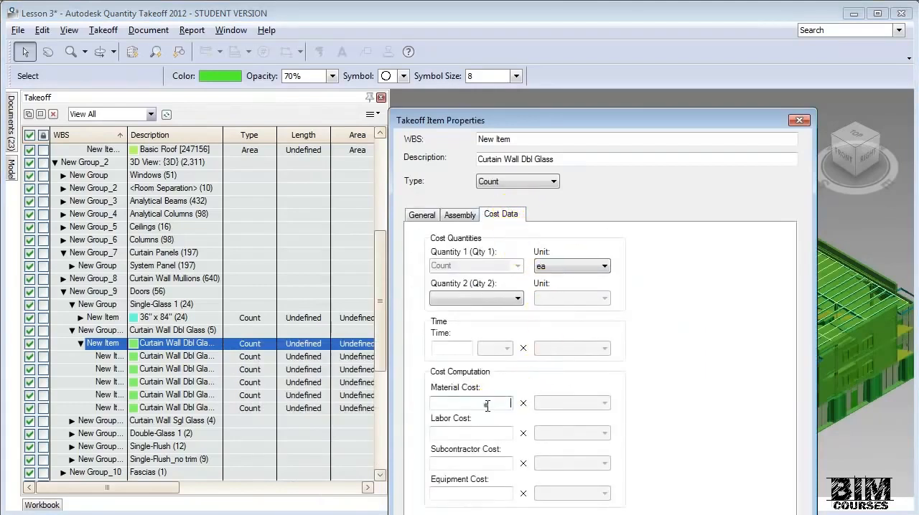
pyautogui.click(483, 406)
pyautogui.write('850')
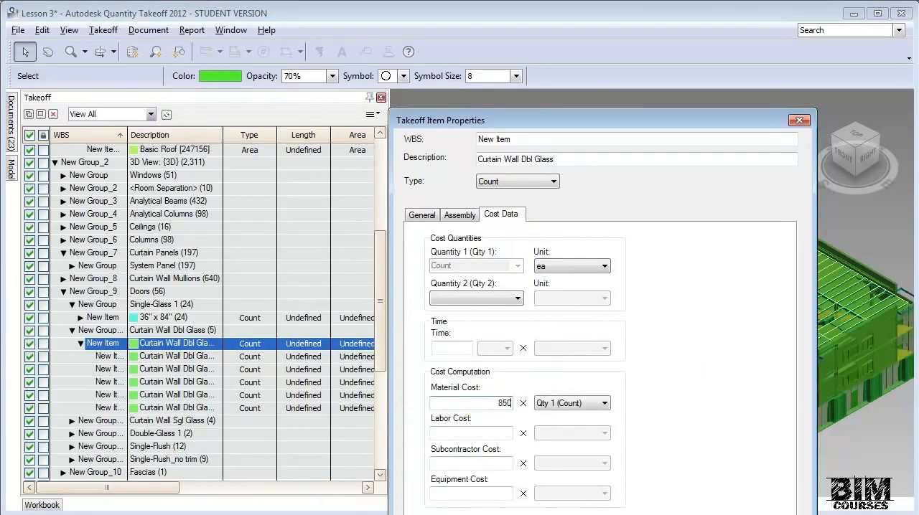
pyautogui.press('Tab')
pyautogui.write('250')
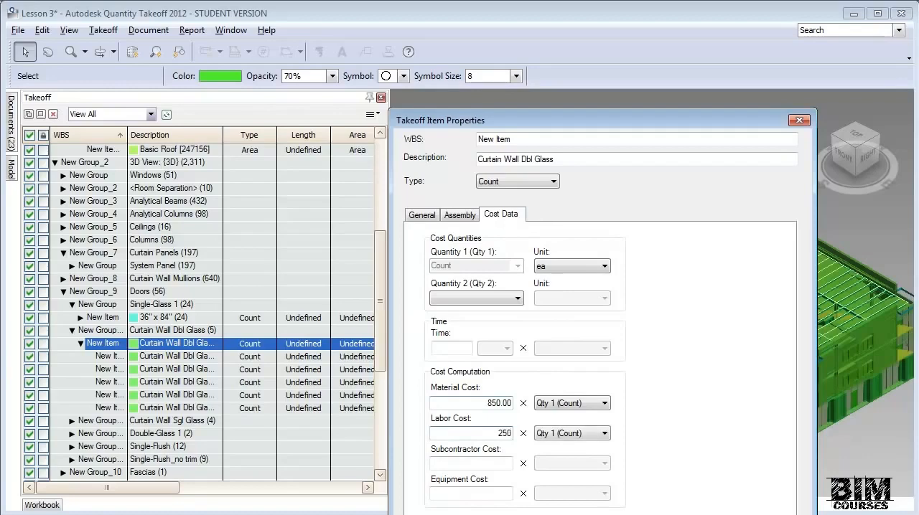
pyautogui.click(597, 460)
pyautogui.press('Tab')
# - Collapse the Curtain Wall Dbl Glass group and the whole Doors group in the Takeoff list
pyautogui.moveTo(388, 394); pyautogui.dragTo(388, 386)
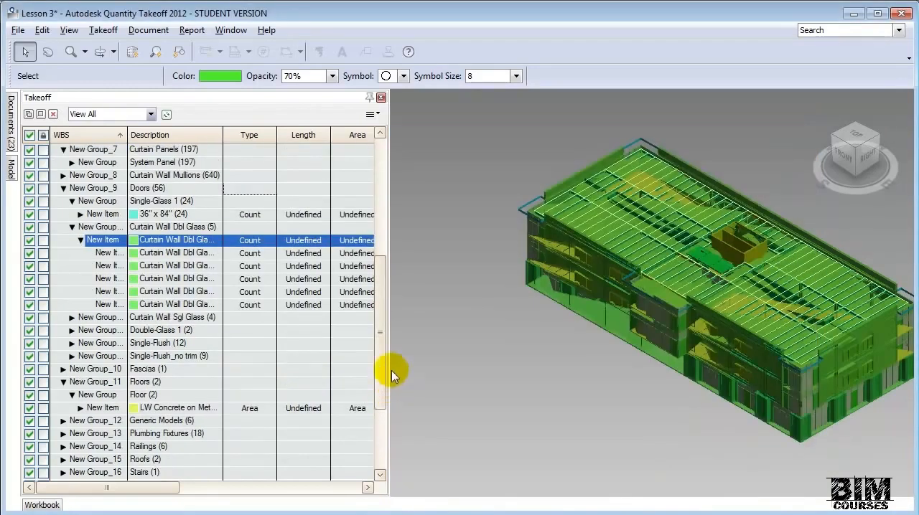
pyautogui.click(72, 228)
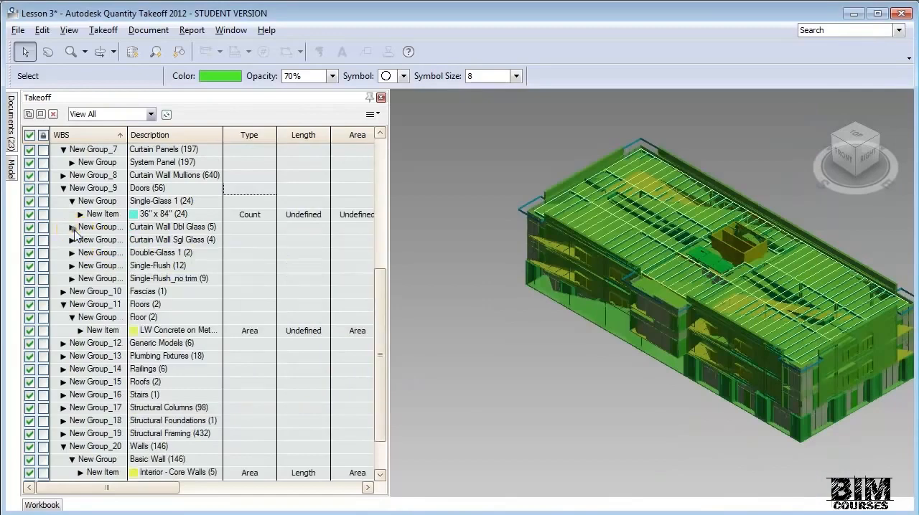
pyautogui.click(63, 188)
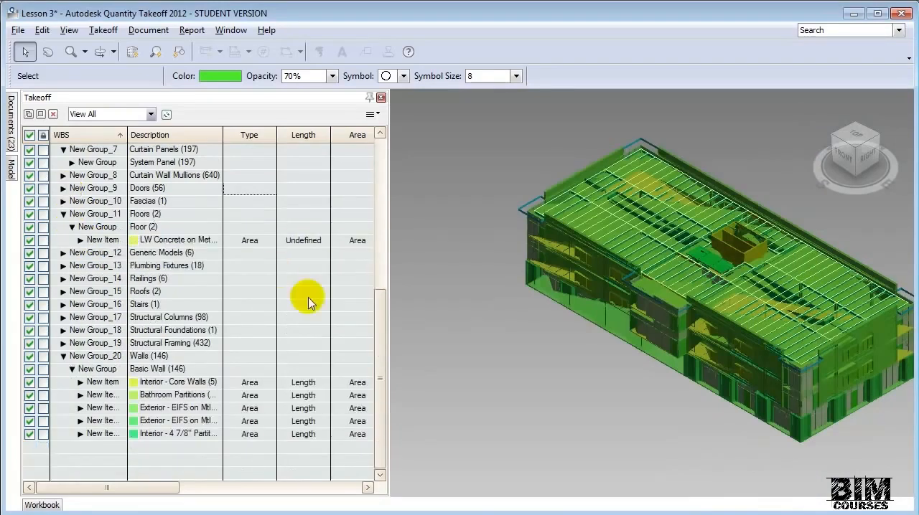
# - Expand the Windows group down to the Curtain Wall Awning item and set that item's type to Count
pyautogui.moveTo(381, 318); pyautogui.dragTo(384, 254)
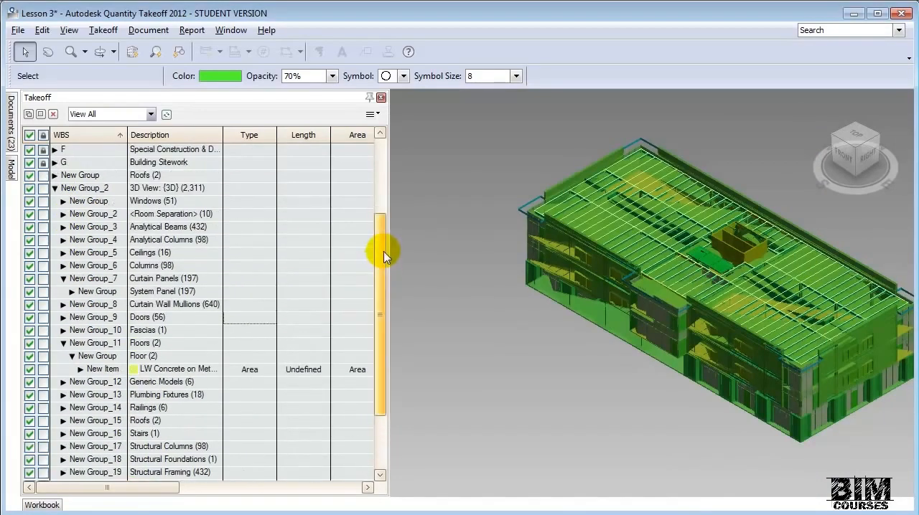
pyautogui.click(64, 201)
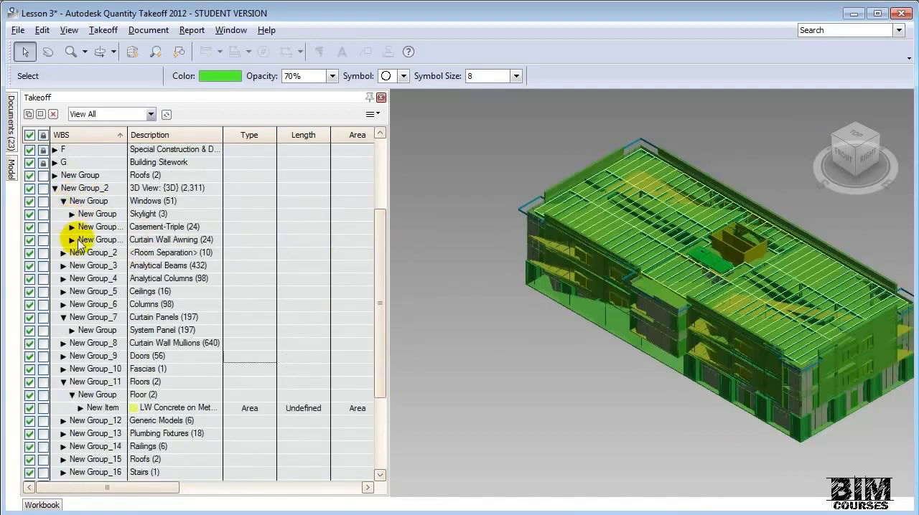
pyautogui.click(72, 240)
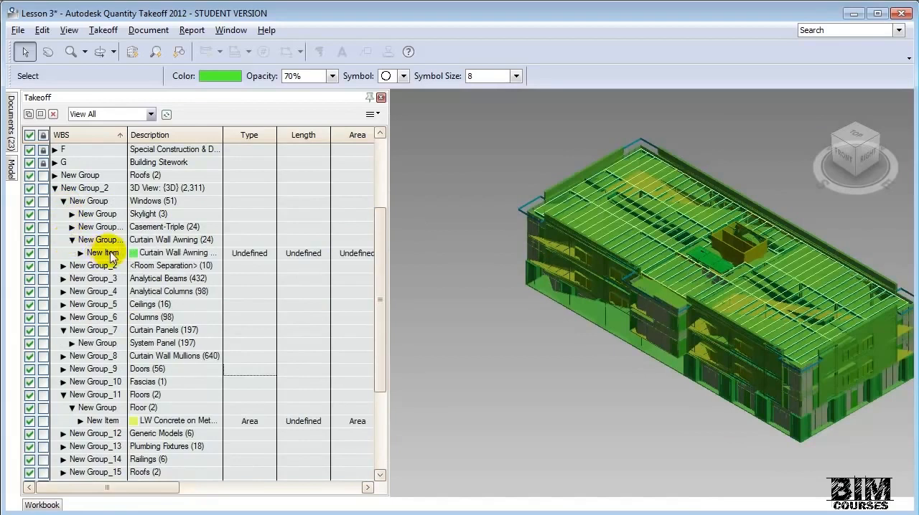
pyautogui.click(267, 253)
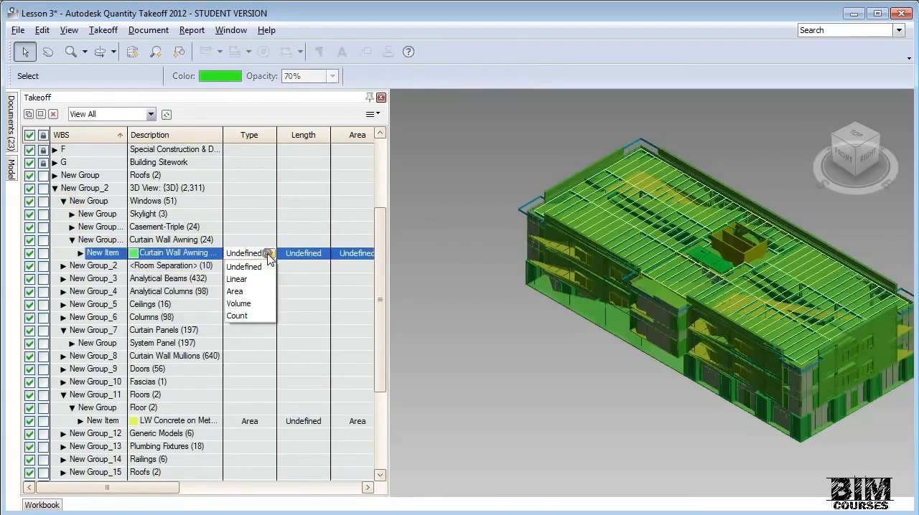
pyautogui.click(237, 315)
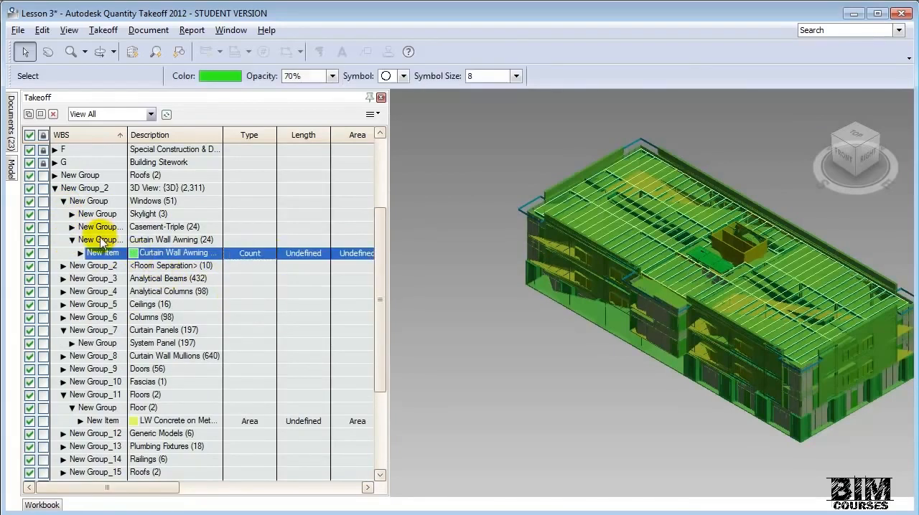
# - Set the type of both Casement-Triple window items, Translucent Wall Panels and 120" x 60", to Count
pyautogui.click(72, 227)
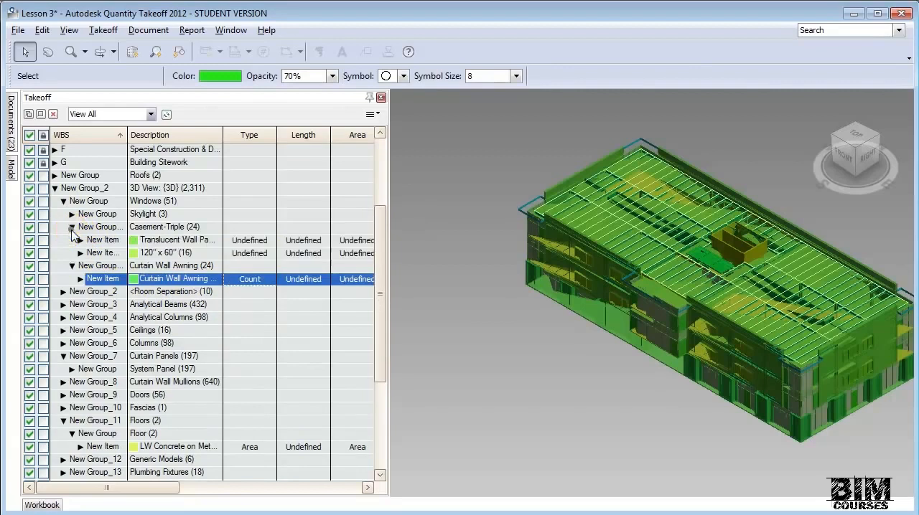
pyautogui.click(253, 240)
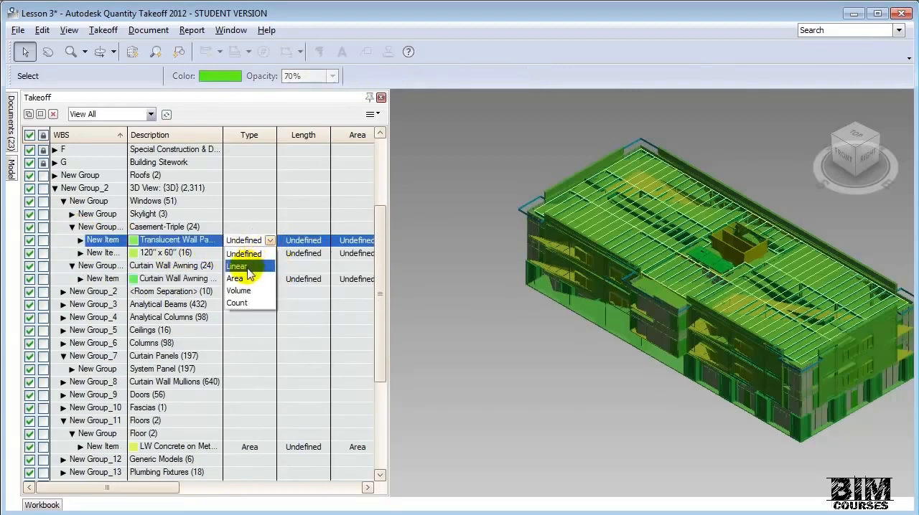
pyautogui.click(247, 303)
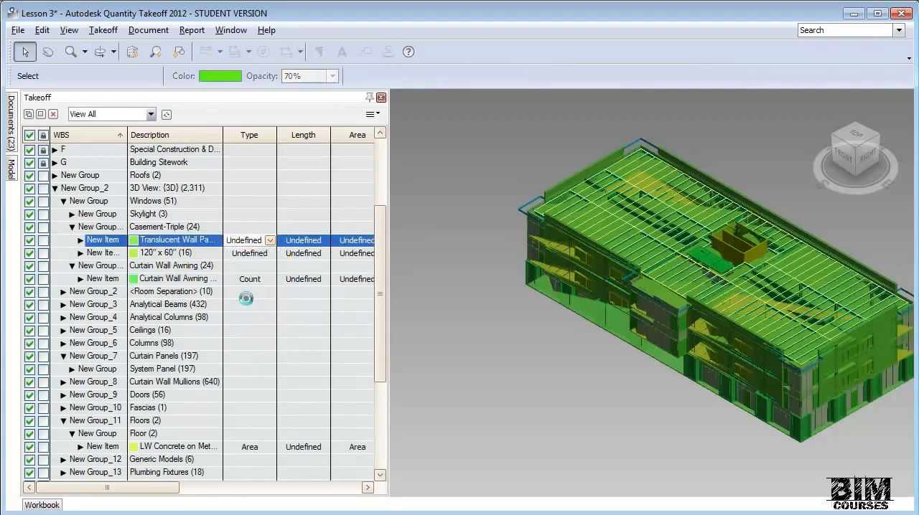
pyautogui.click(265, 259)
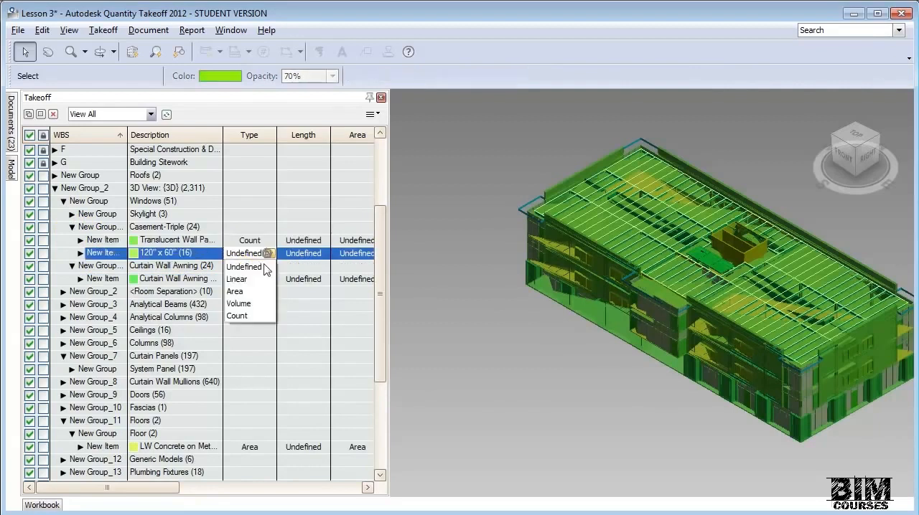
pyautogui.click(246, 310)
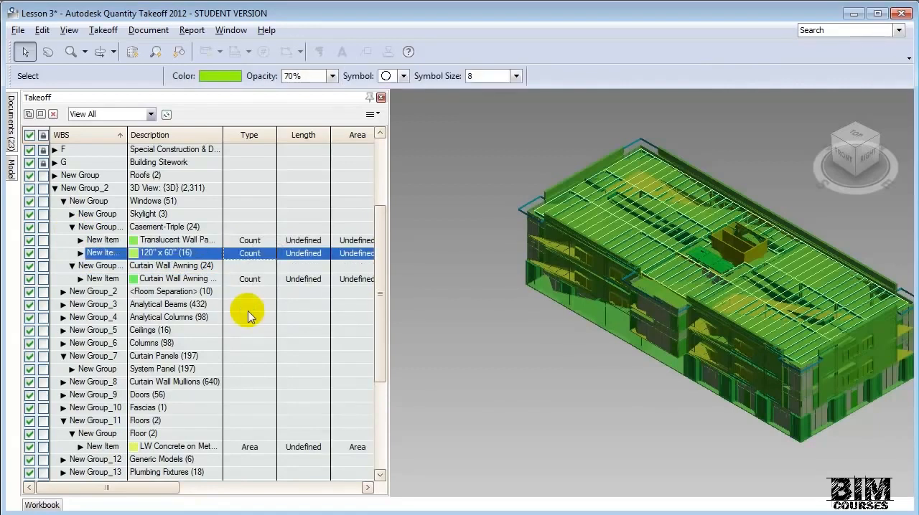
# - Show the Workbook summary with the Windows group expanded down to the Casement-Triple items
pyautogui.click(50, 506)
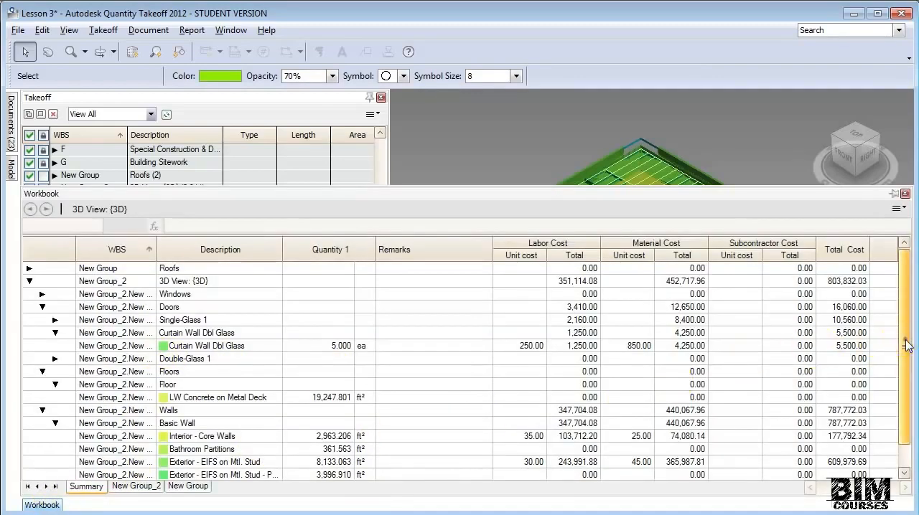
pyautogui.moveTo(901, 346); pyautogui.dragTo(903, 404)
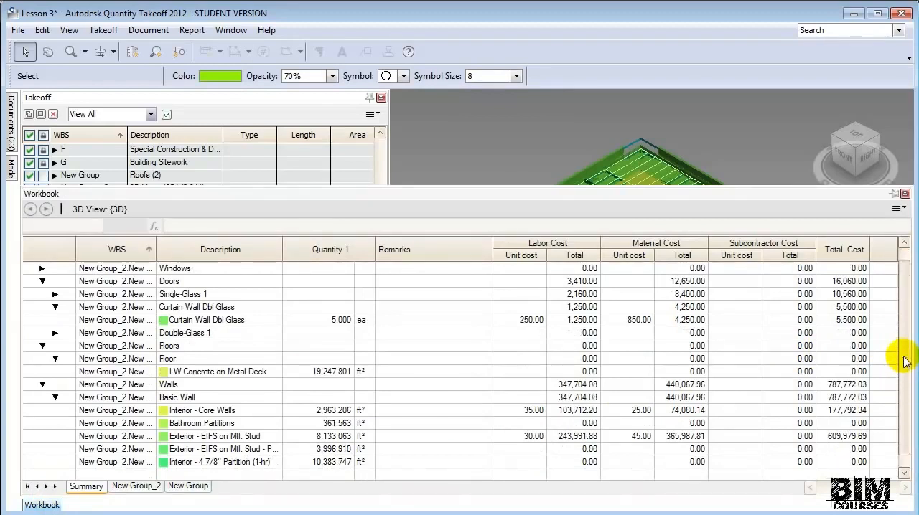
pyautogui.click(41, 268)
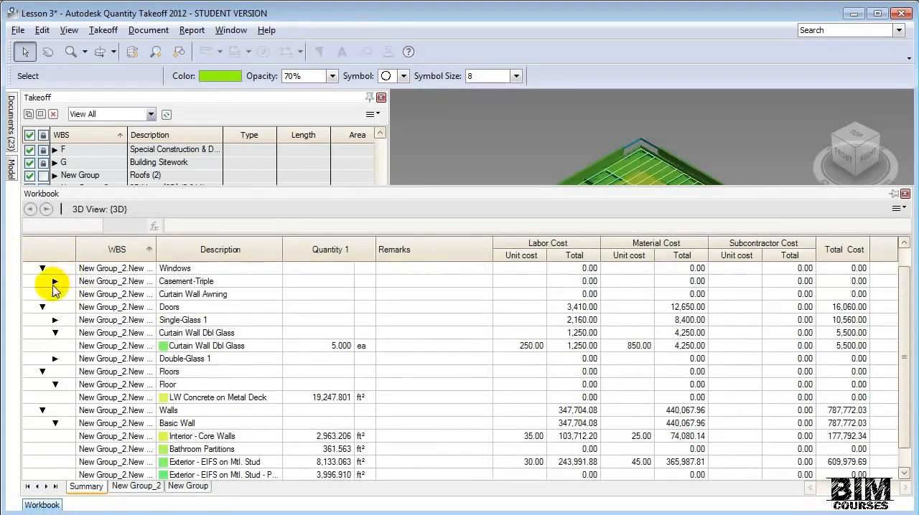
pyautogui.click(55, 282)
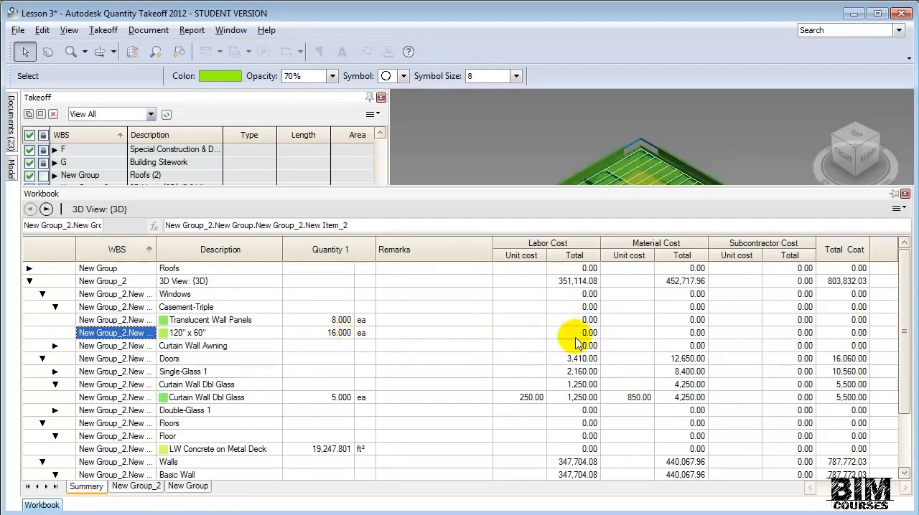
# - Enter a labor unit cost of 530 for the Translucent Wall Panels item directly in the Workbook
pyautogui.click(538, 321)
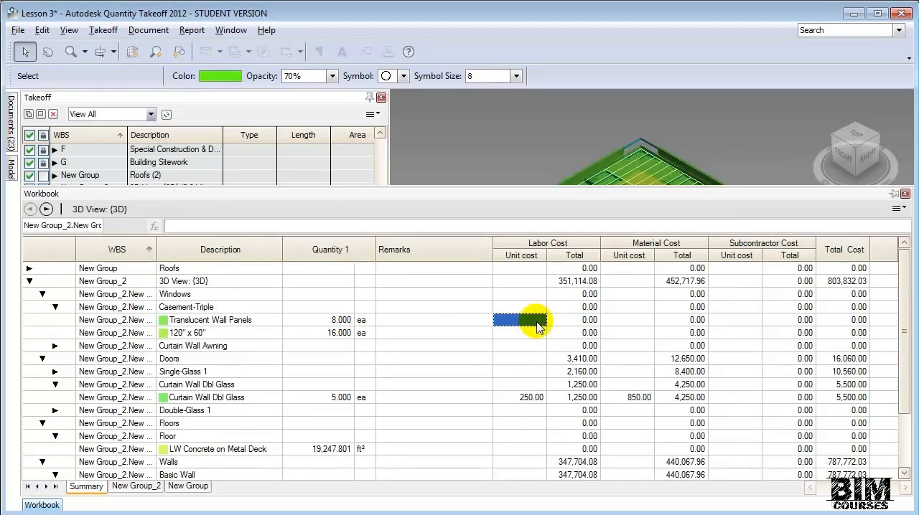
pyautogui.write('530')
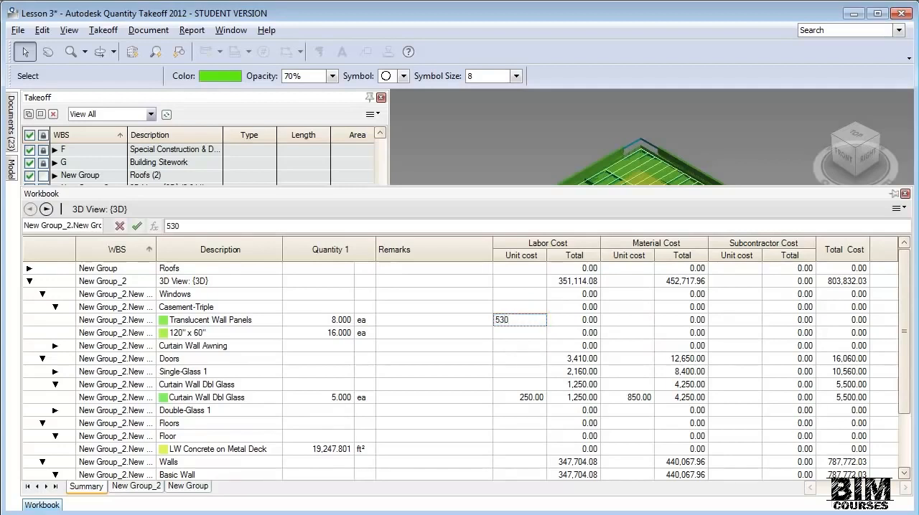
pyautogui.press('Tab')
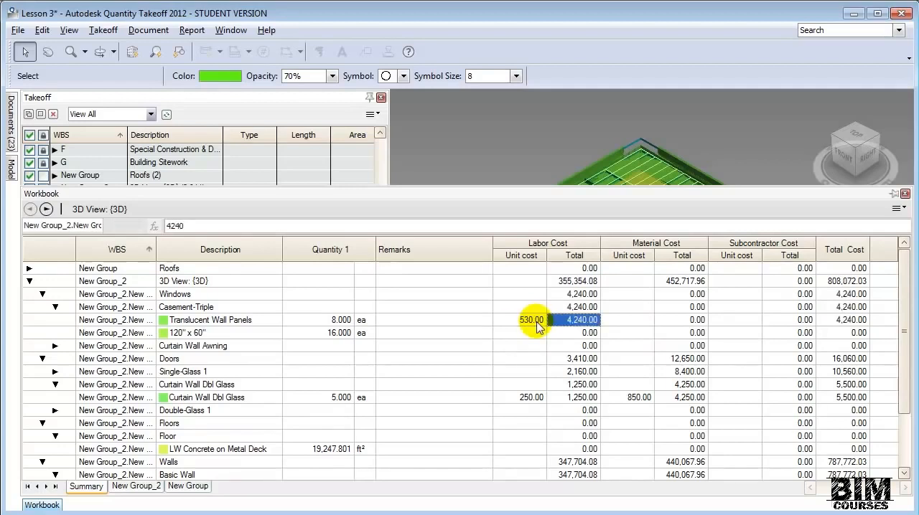
# - Enter a labor unit cost of 800 for the 120" x 60" Casement-Triple window item in the Workbook
pyautogui.click(530, 336)
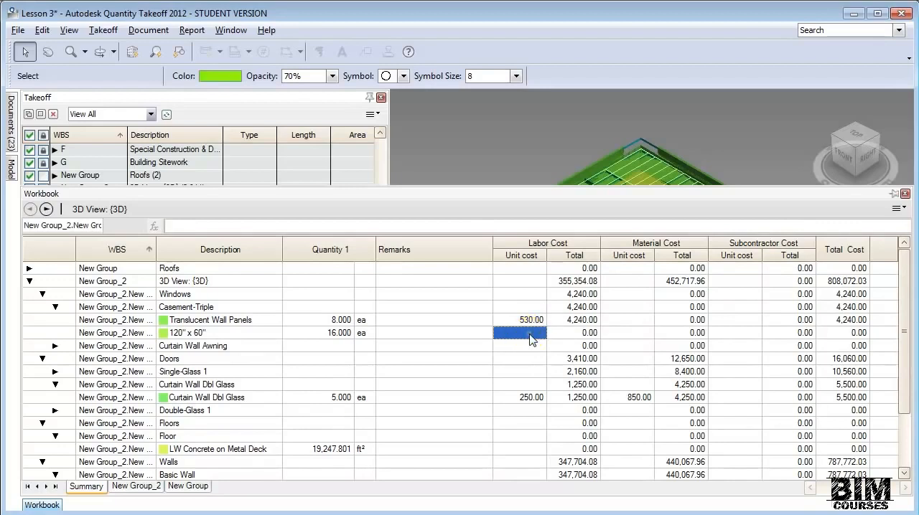
pyautogui.write('800')
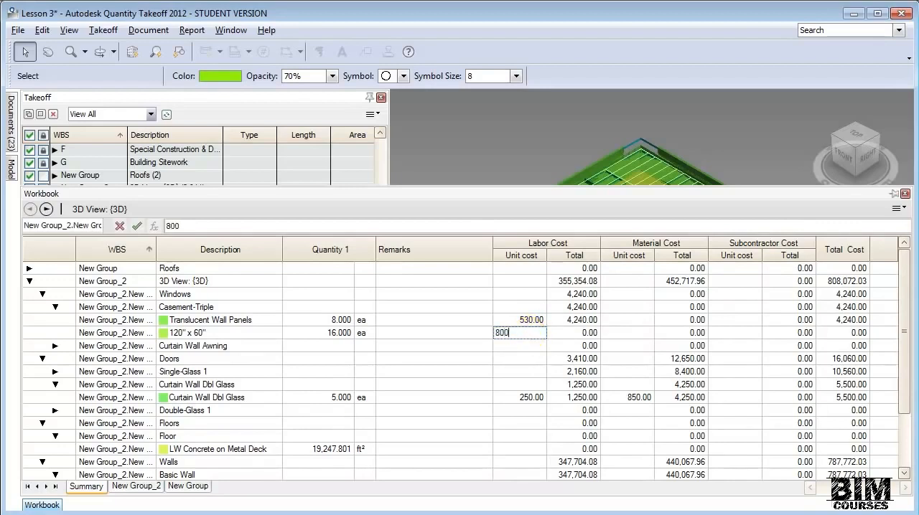
pyautogui.press('Tab')
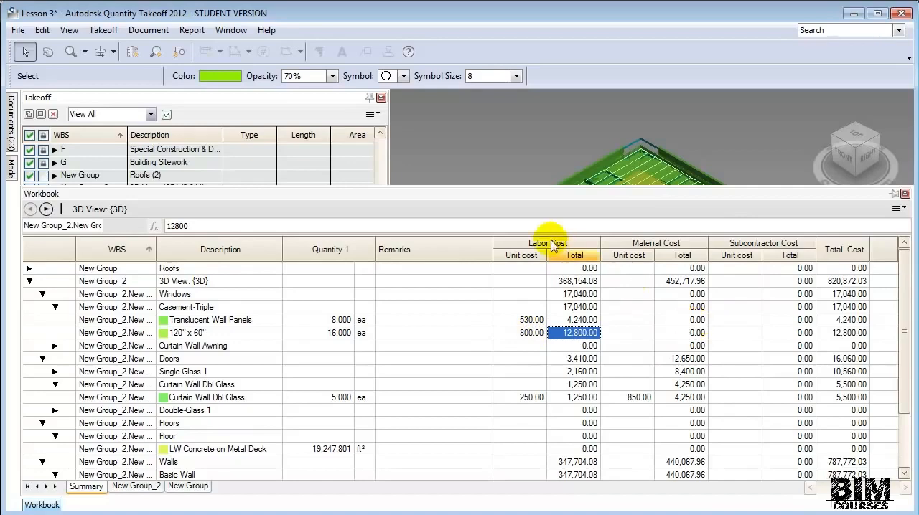
# - Expand the Railings group in the takeoff down to its items and set the Guardrail - Pipe item's type to Linear
pyautogui.click(462, 150)
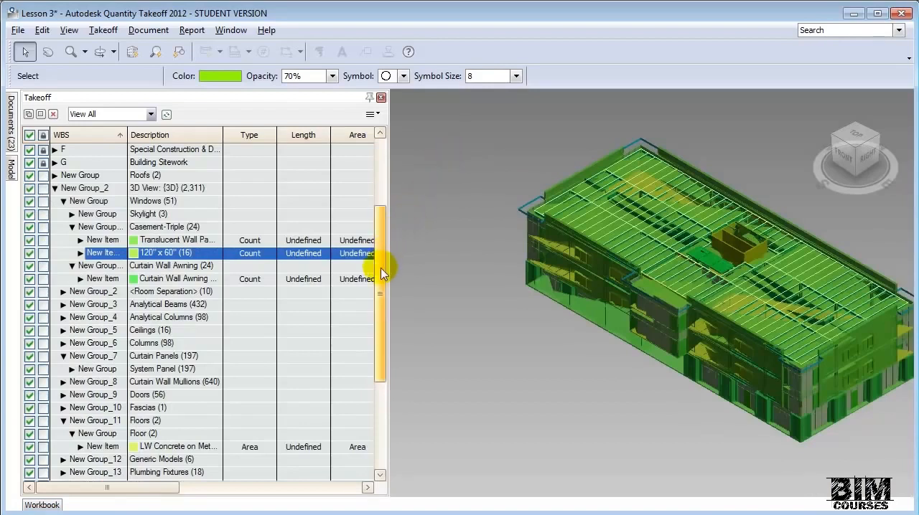
pyautogui.moveTo(381, 266); pyautogui.dragTo(366, 364)
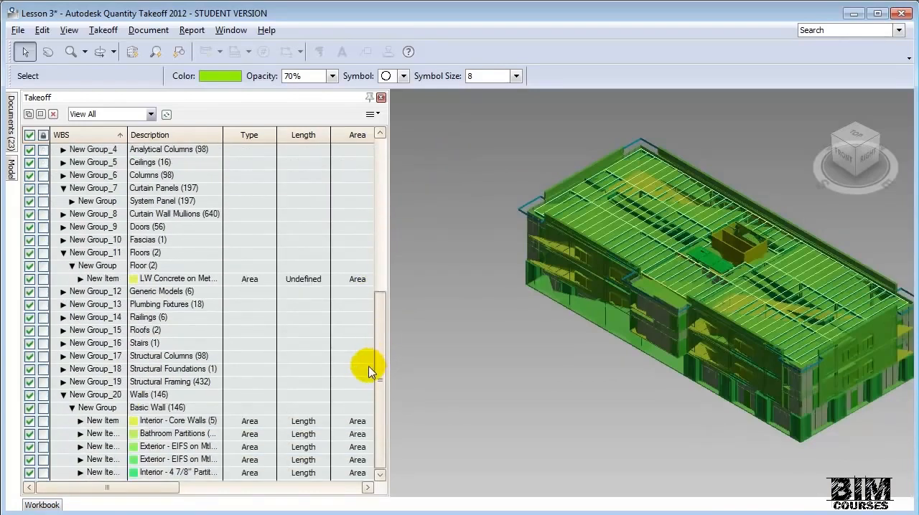
pyautogui.click(63, 317)
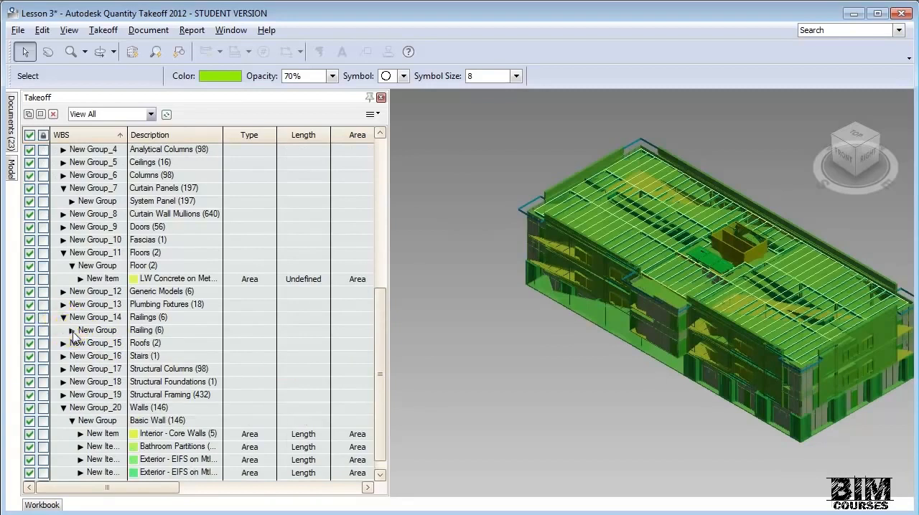
pyautogui.click(72, 330)
pyautogui.click(180, 357)
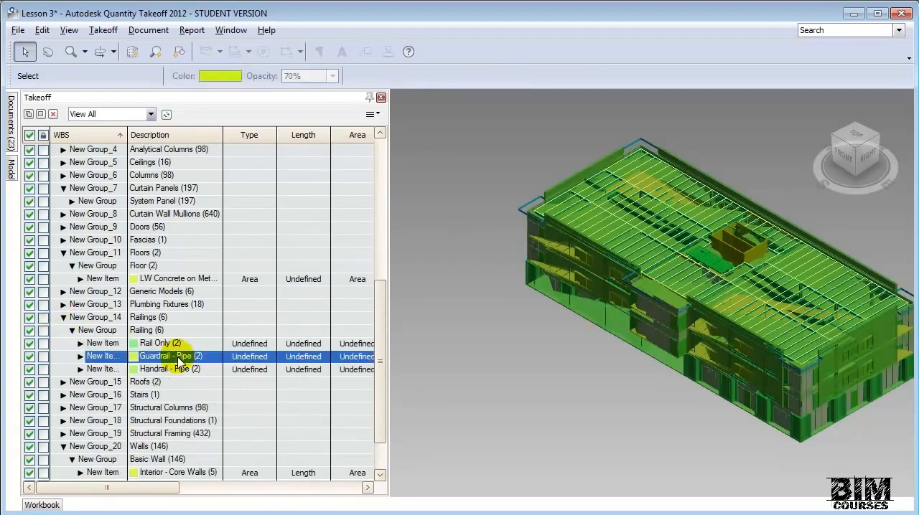
pyautogui.click(255, 357)
pyautogui.click(269, 357)
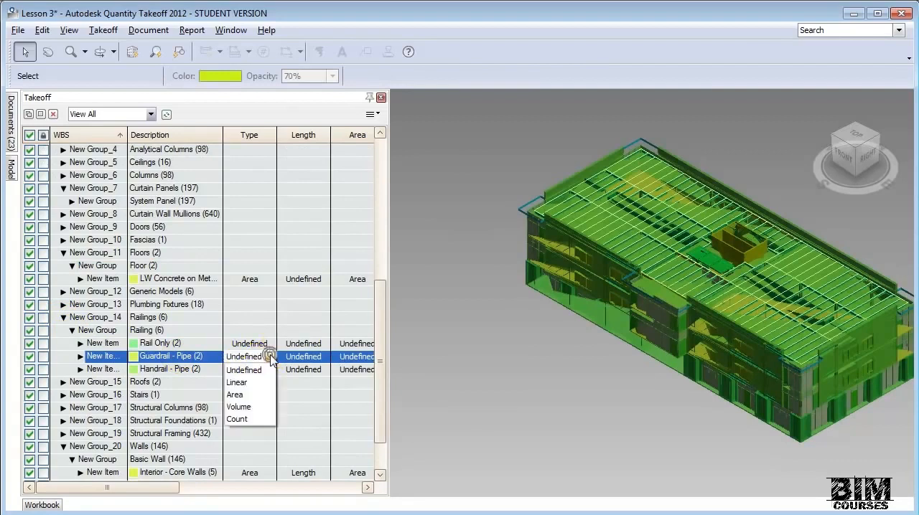
pyautogui.click(244, 382)
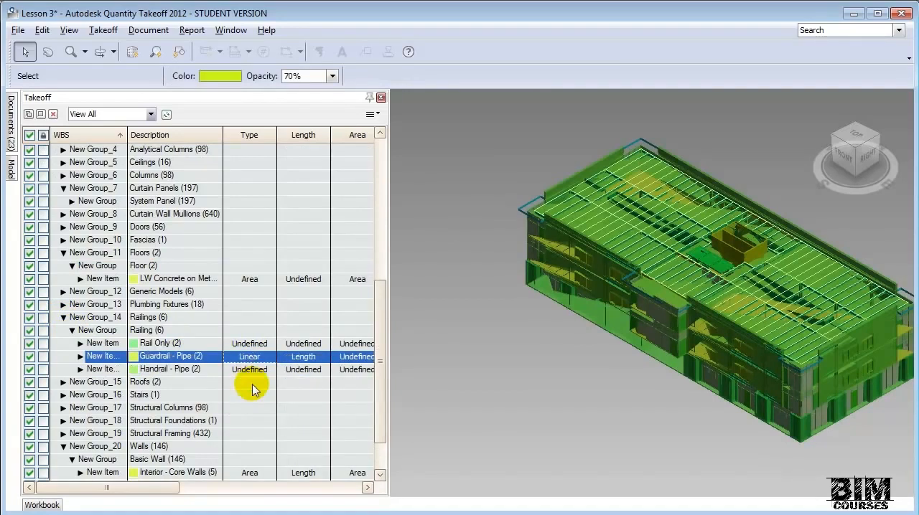
# - Set the Handrail - Pipe item's type to Linear
pyautogui.click(268, 370)
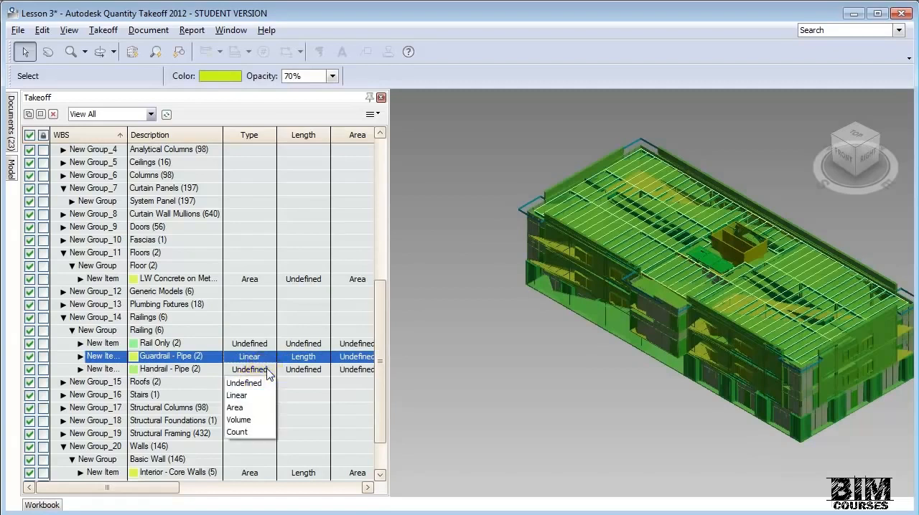
pyautogui.click(269, 370)
pyautogui.click(269, 371)
pyautogui.click(269, 370)
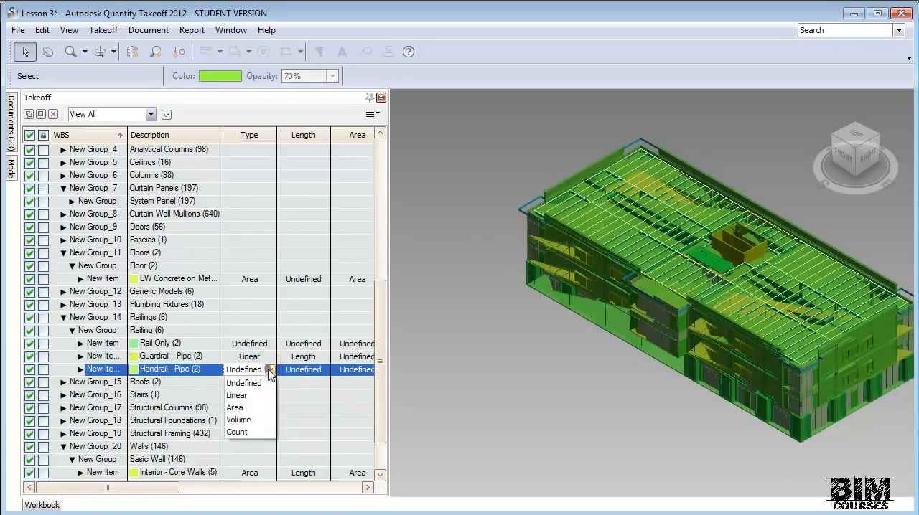
pyautogui.click(256, 397)
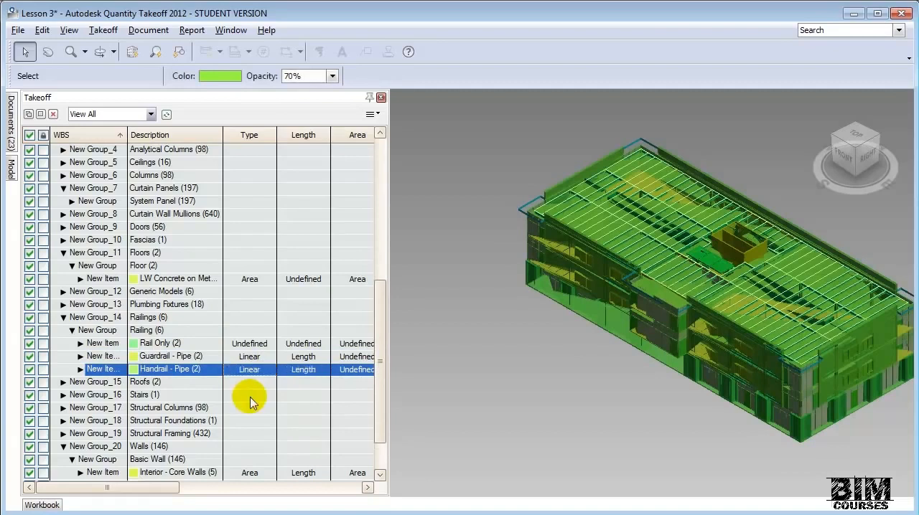
# - In the Guardrail - Pipe item's properties, set the material cost to 110 and the labor cost to 50, both multiplied by length
pyautogui.rightClick(254, 359)
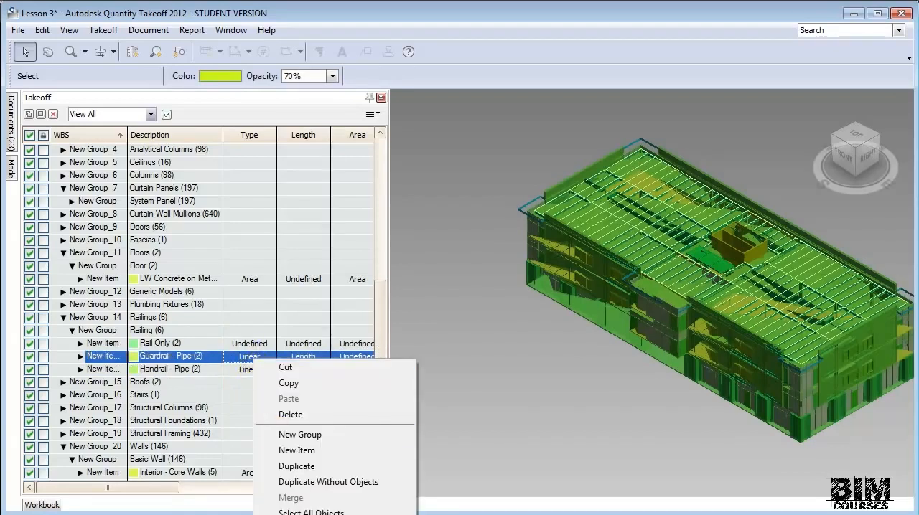
pyautogui.click(301, 514)
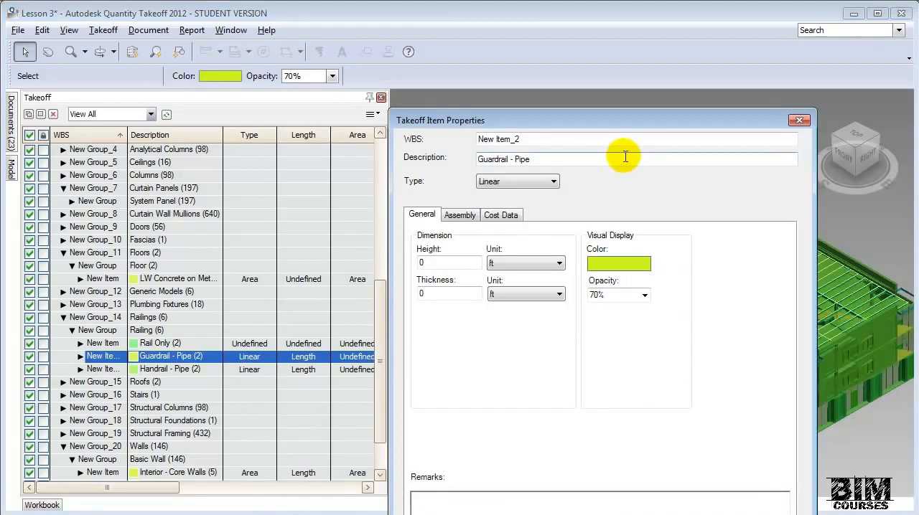
pyautogui.click(502, 213)
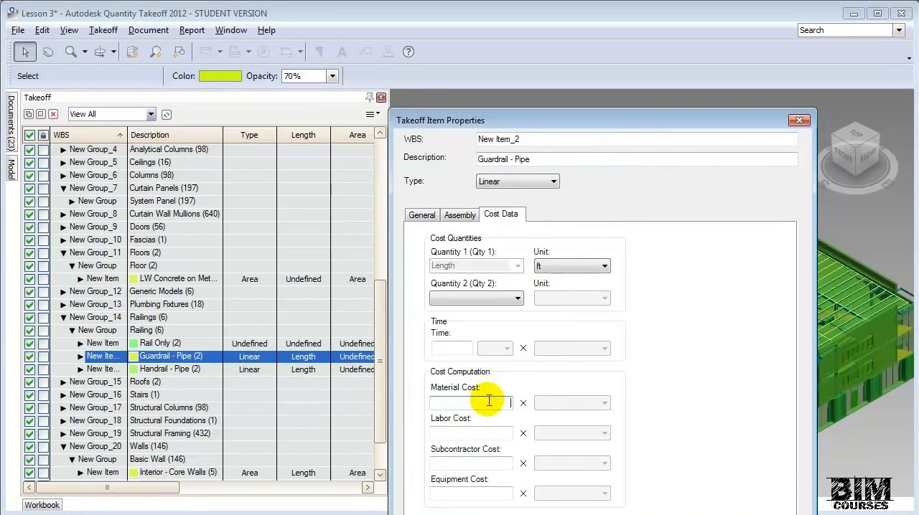
pyautogui.write('110')
pyautogui.press('Tab')
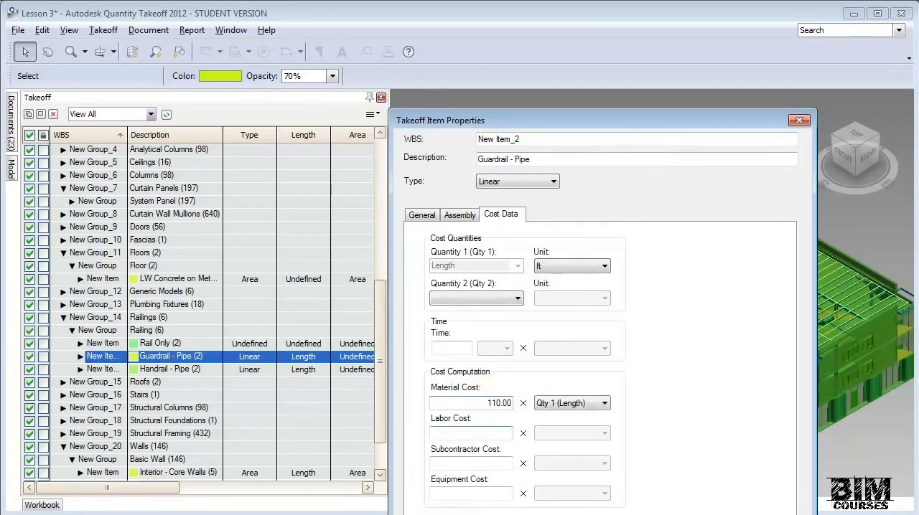
pyautogui.write('50')
pyautogui.press('Tab')
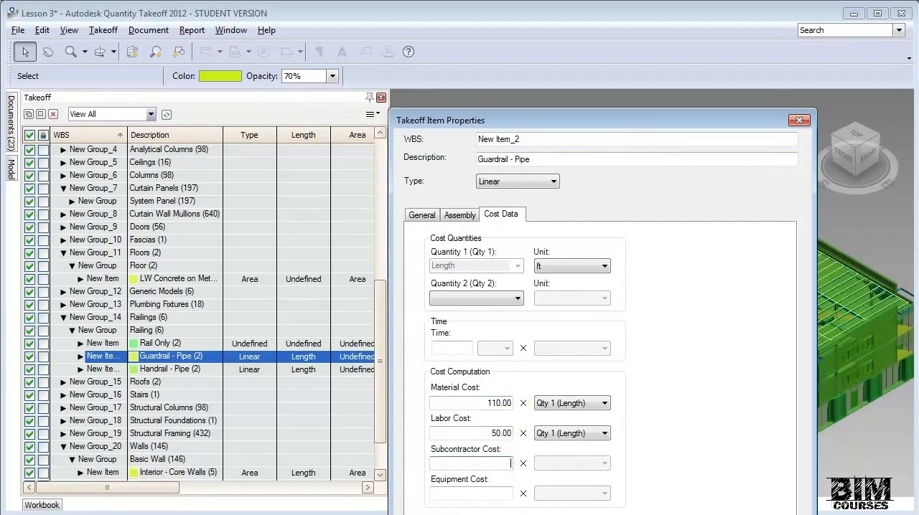
pyautogui.press('Return')
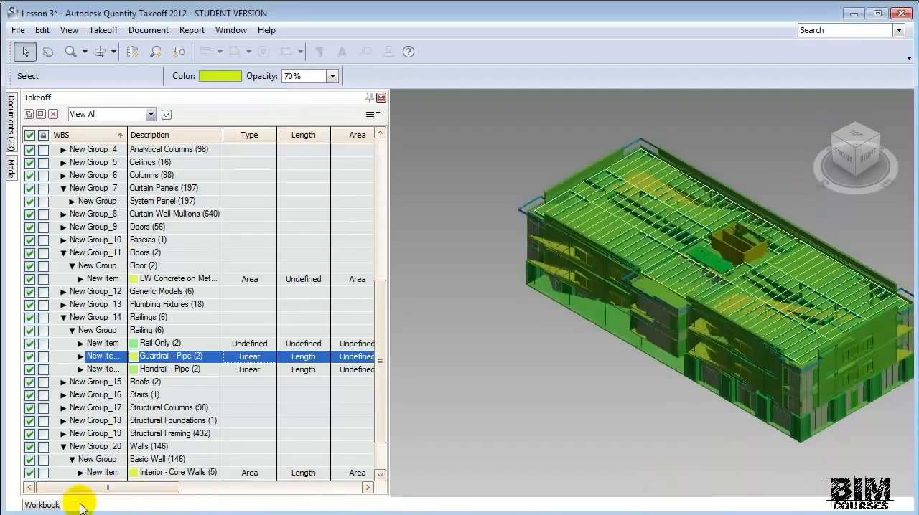
# - Show the Workbook summary with the Railings group expanded down to the Guardrail - Pipe and Handrail - Pipe items
pyautogui.click(56, 506)
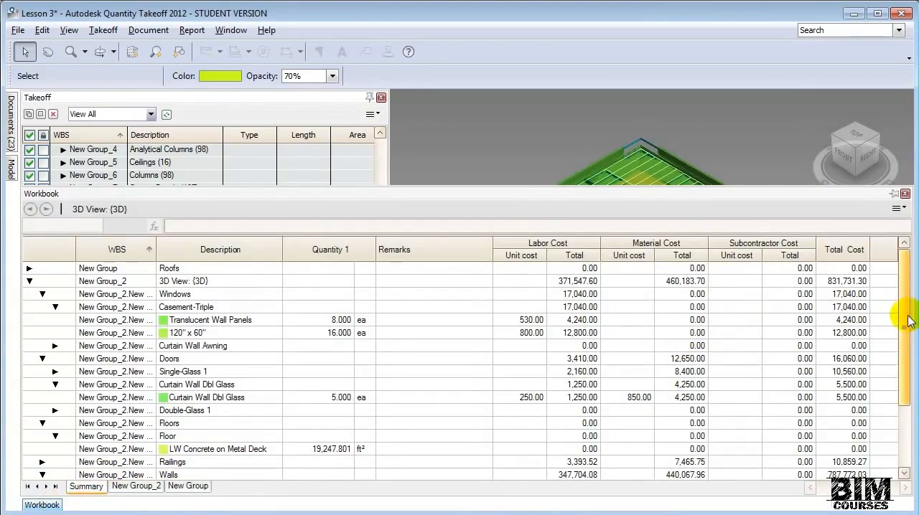
pyautogui.click(43, 463)
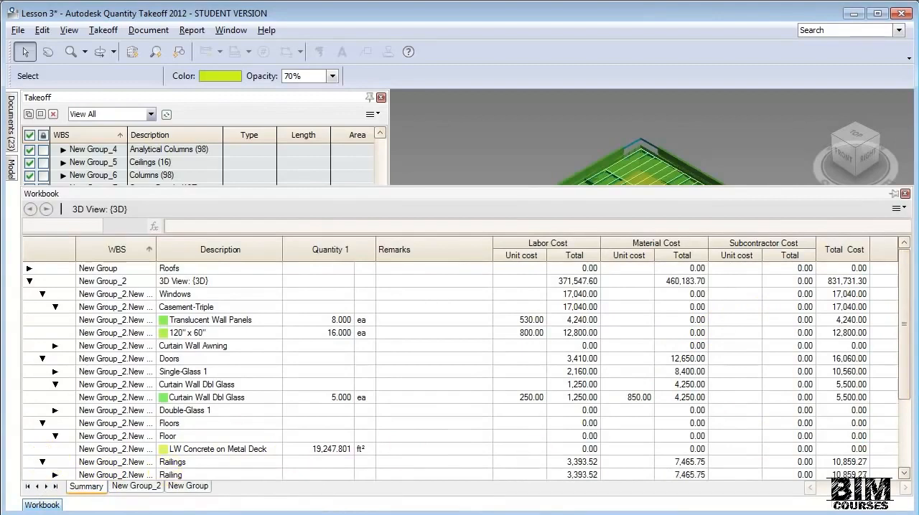
pyautogui.moveTo(909, 391); pyautogui.dragTo(897, 433)
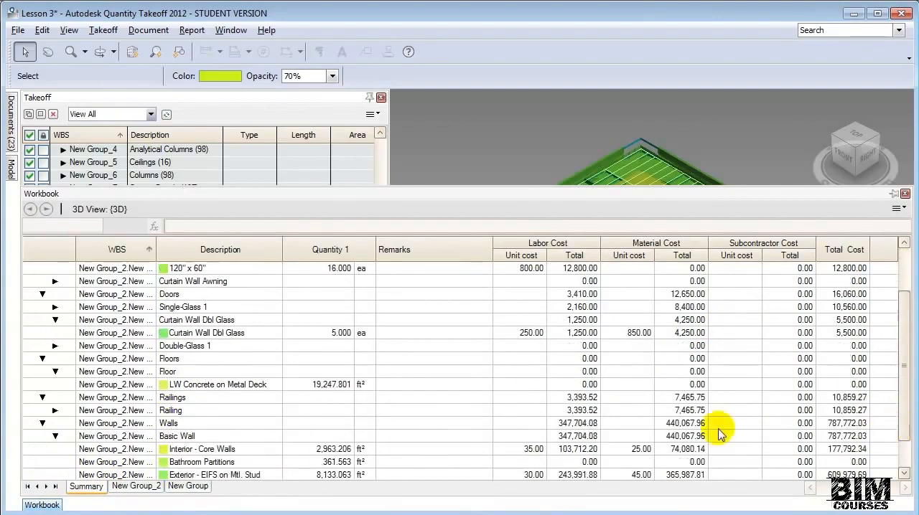
pyautogui.click(54, 410)
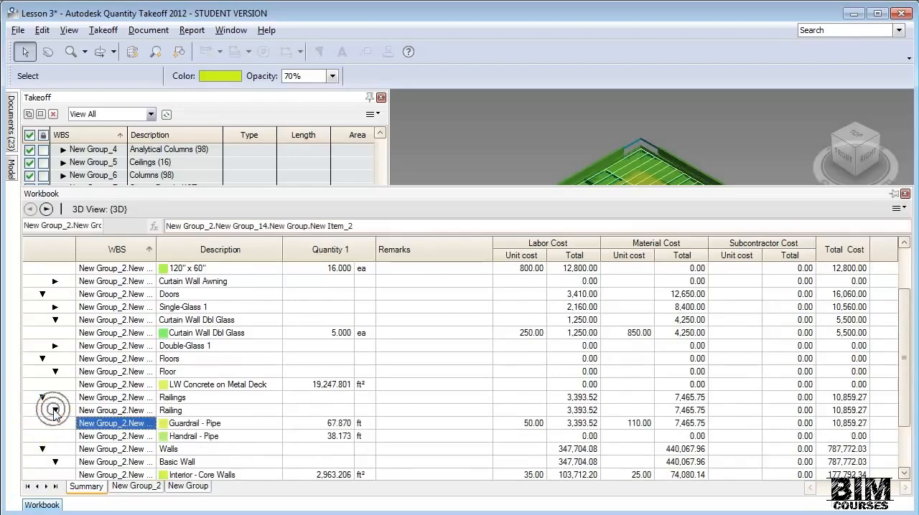
# - Enter a labor unit cost of 50 and a material unit cost of 85 for the Handrail - Pipe item in the Workbook
pyautogui.click(538, 438)
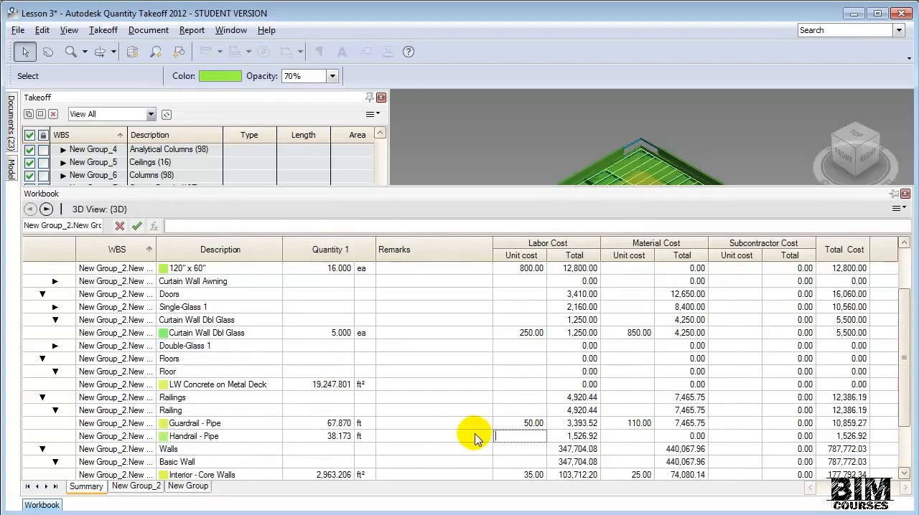
pyautogui.write('50')
pyautogui.press('Tab')
pyautogui.press('Tab')
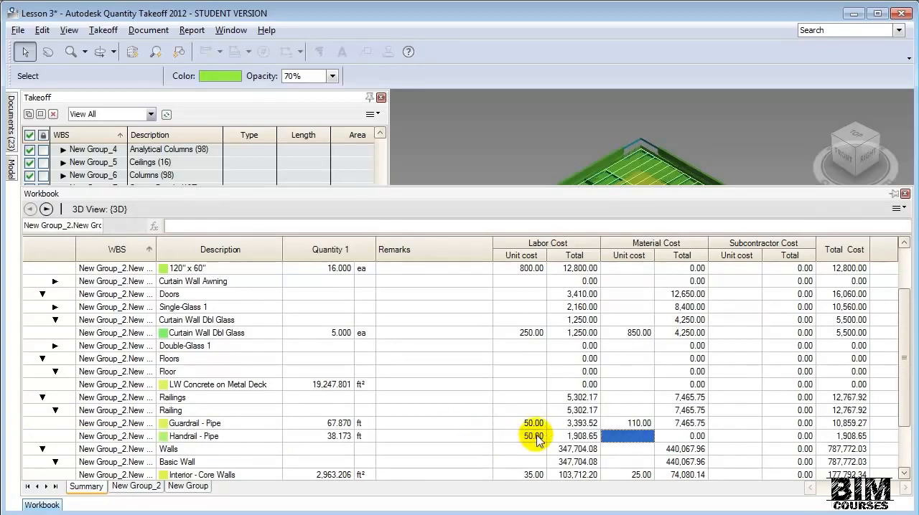
pyautogui.write('85')
pyautogui.press('Tab')
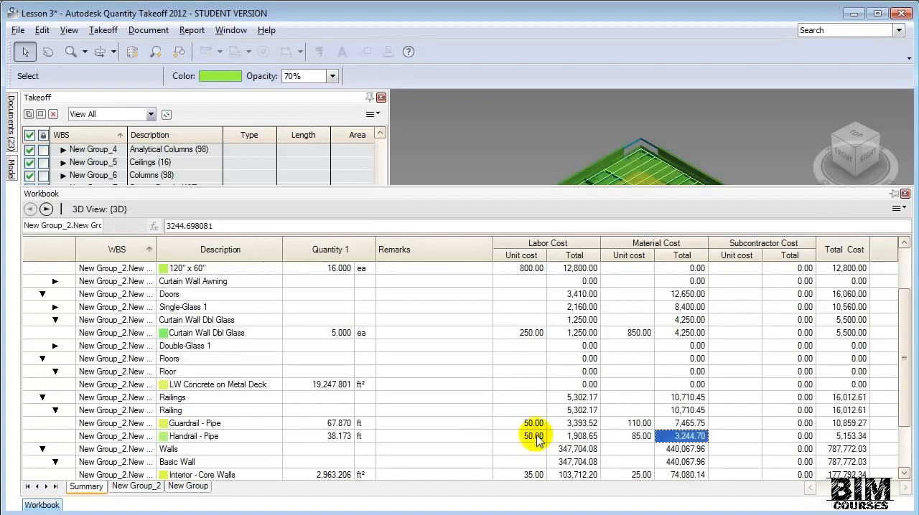
pyautogui.scroll(-2, 754, 411)
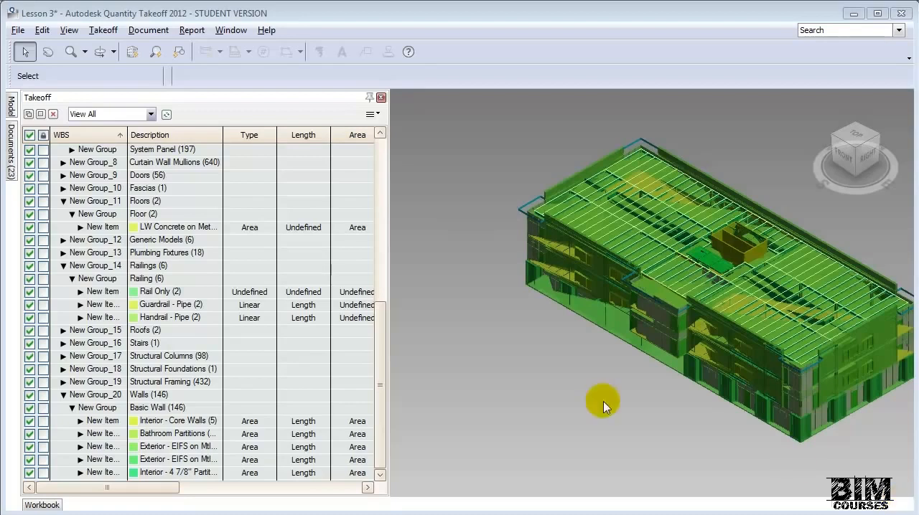
# - Start a custom report and name it "Takeoff v1"
pyautogui.click(192, 31)
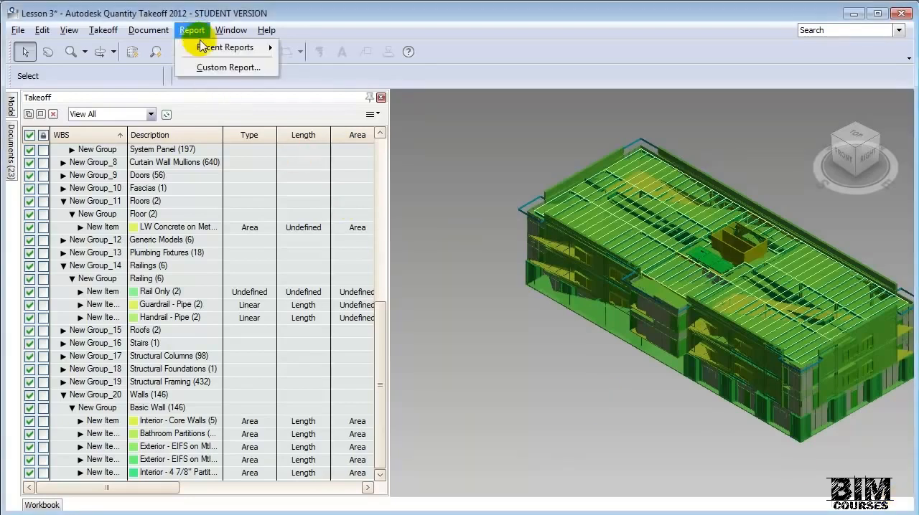
pyautogui.click(219, 67)
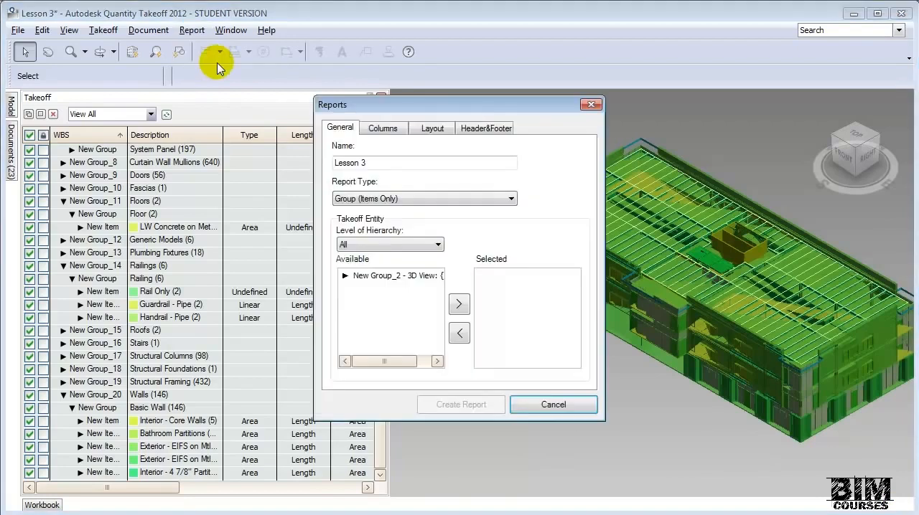
pyautogui.moveTo(431, 163); pyautogui.dragTo(334, 154)
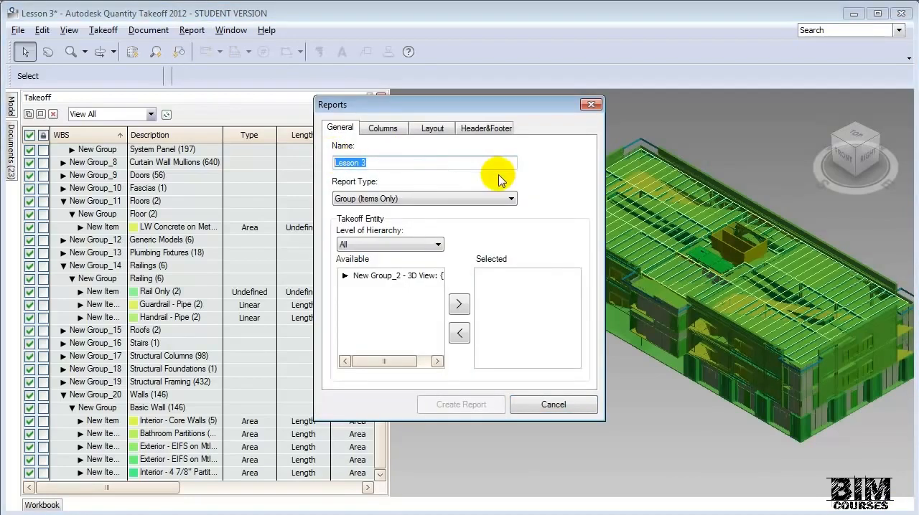
pyautogui.write('Takeoff ')
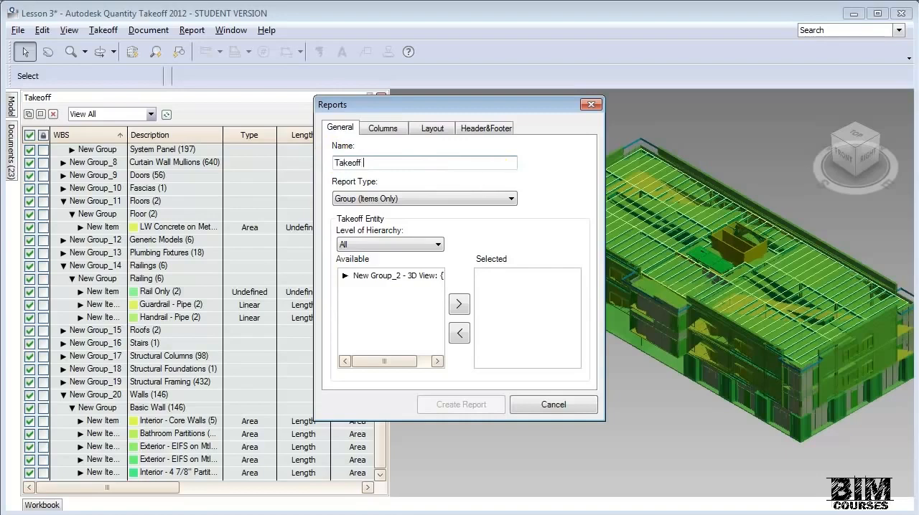
pyautogui.write('v1')
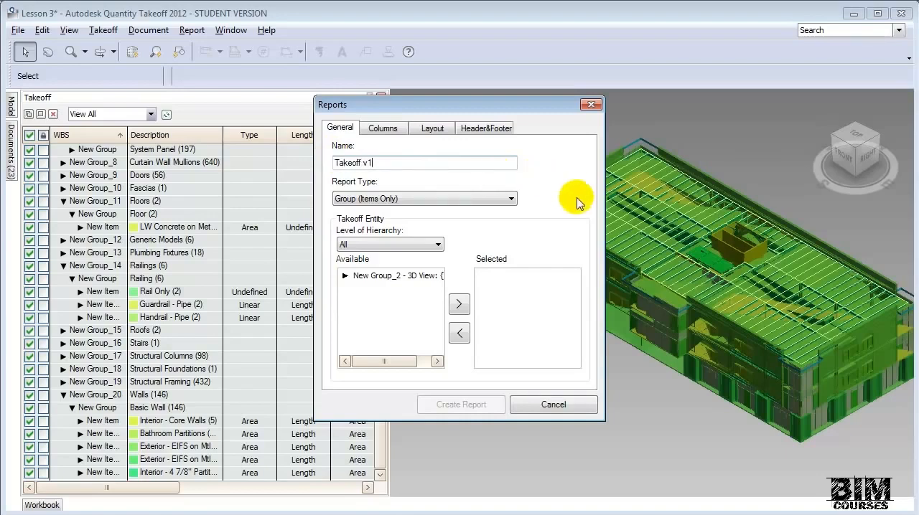
# - Set the report type to Group (Items Only) and add the New Group_2 - 3D View group to the report's selected entities
pyautogui.click(511, 198)
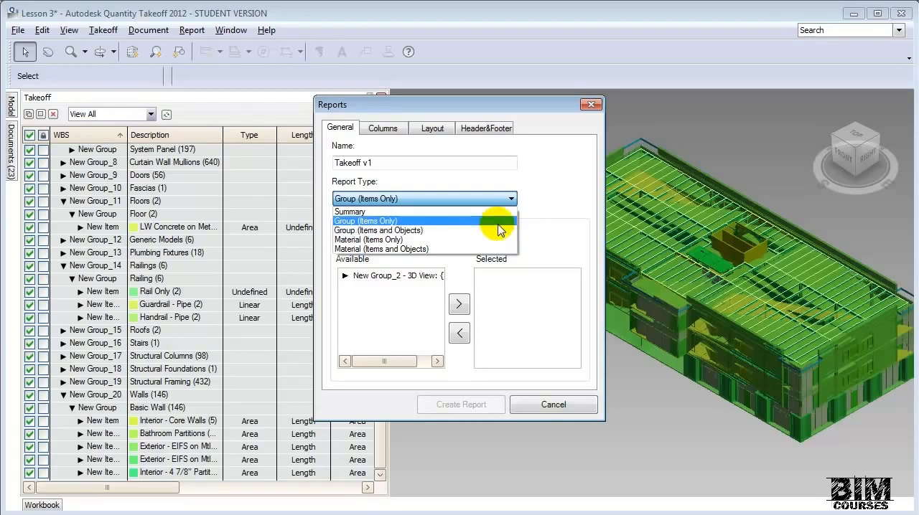
pyautogui.click(500, 222)
pyautogui.click(341, 280)
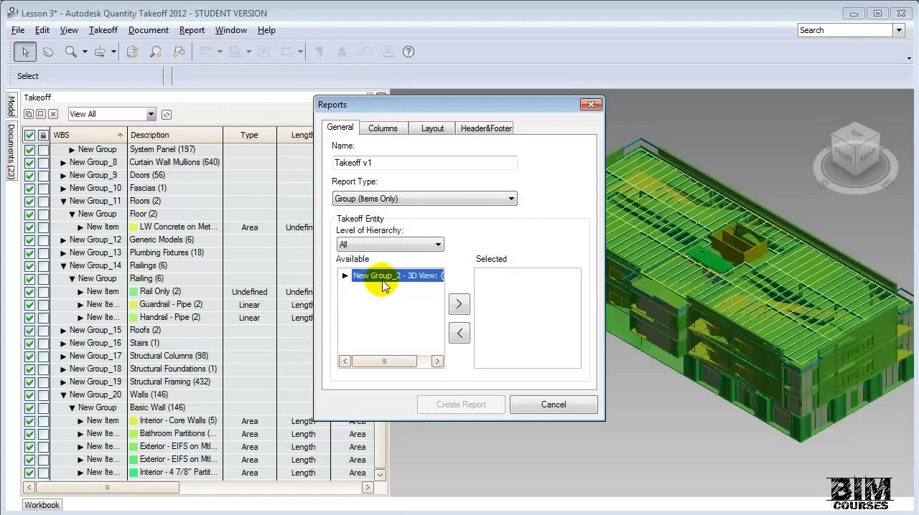
pyautogui.click(460, 307)
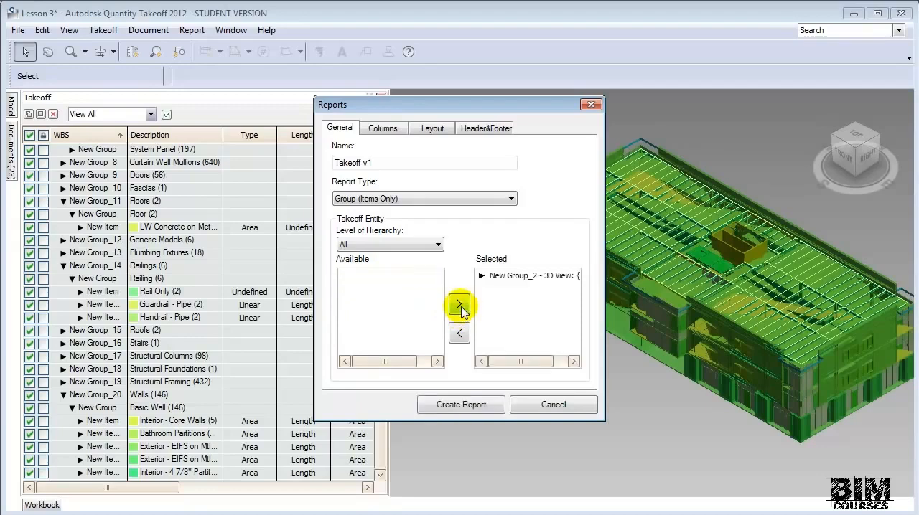
# - Add the Description, Quantity 1, Labor Cost and Material Cost columns to the custom report and create the report
pyautogui.click(383, 128)
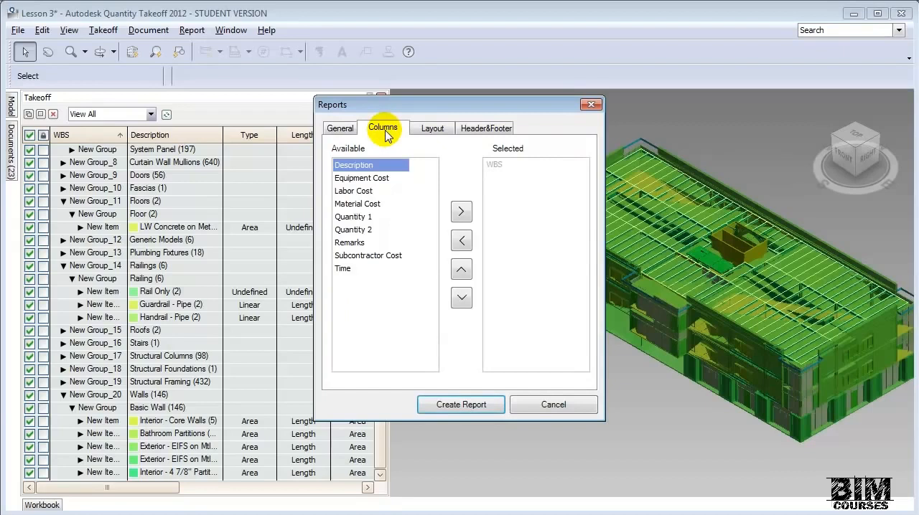
pyautogui.click(460, 211)
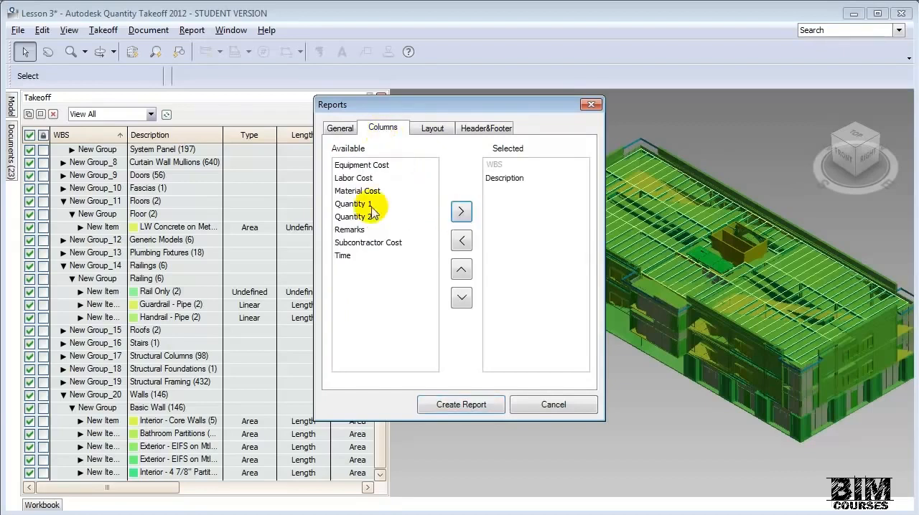
pyautogui.click(366, 205)
pyautogui.click(460, 211)
pyautogui.click(367, 178)
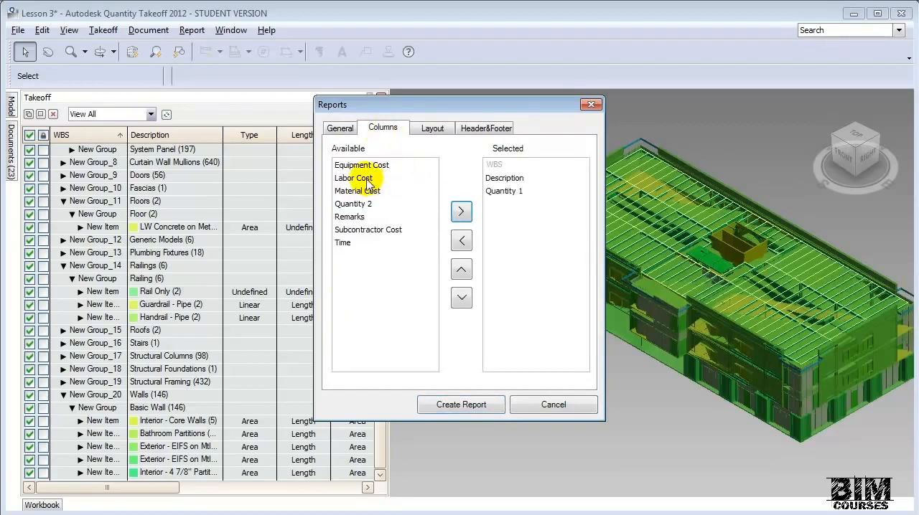
pyautogui.click(461, 211)
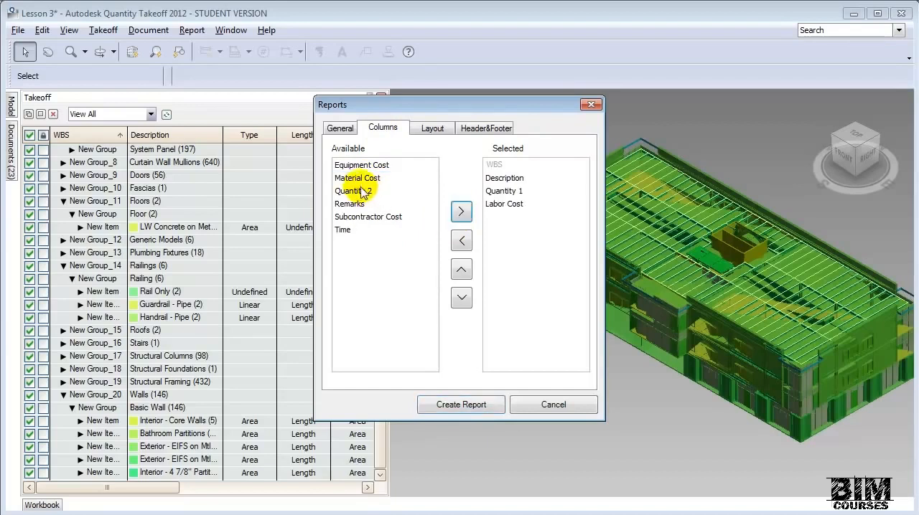
pyautogui.click(358, 185)
pyautogui.click(461, 211)
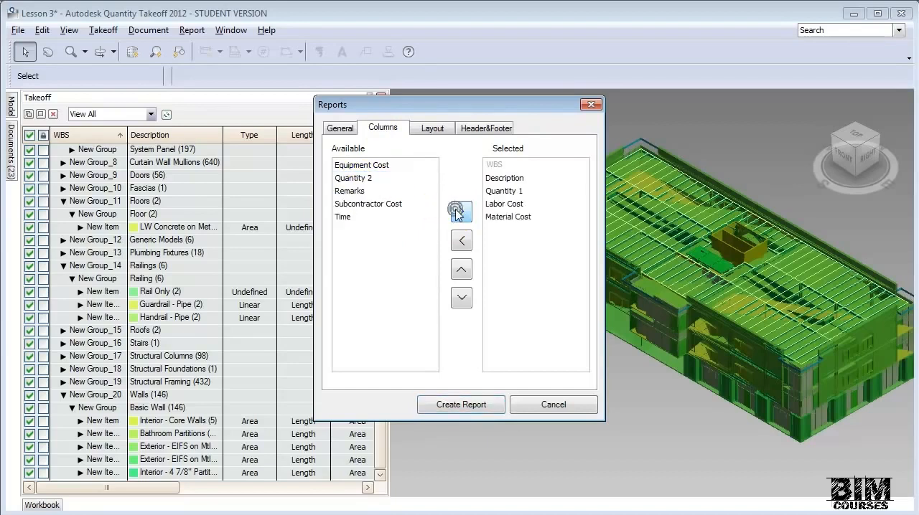
pyautogui.click(463, 404)
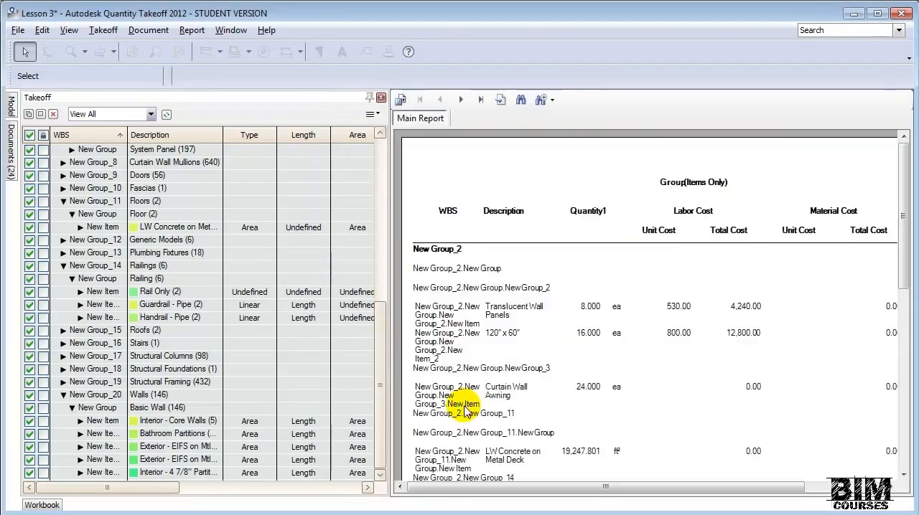
# - Check the file formats offered for exporting the report, leaving the export without saving a file
pyautogui.moveTo(574, 487); pyautogui.dragTo(554, 496)
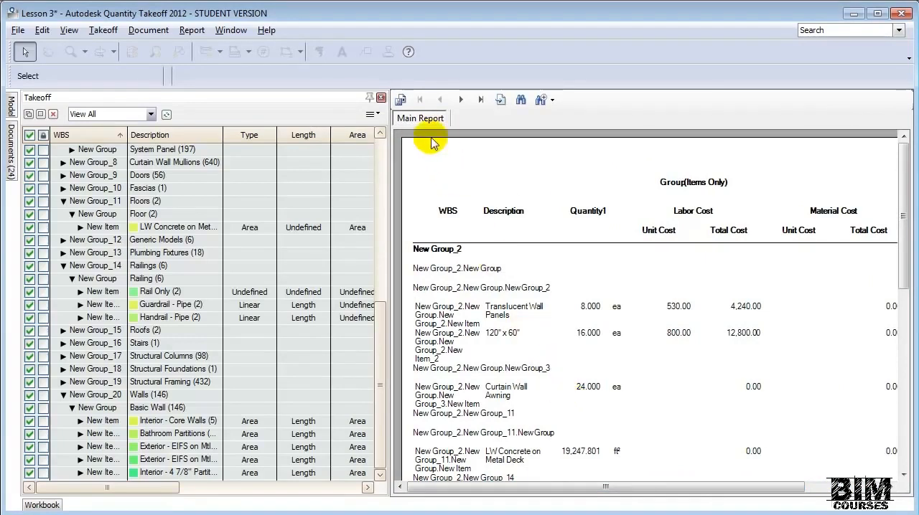
pyautogui.click(401, 101)
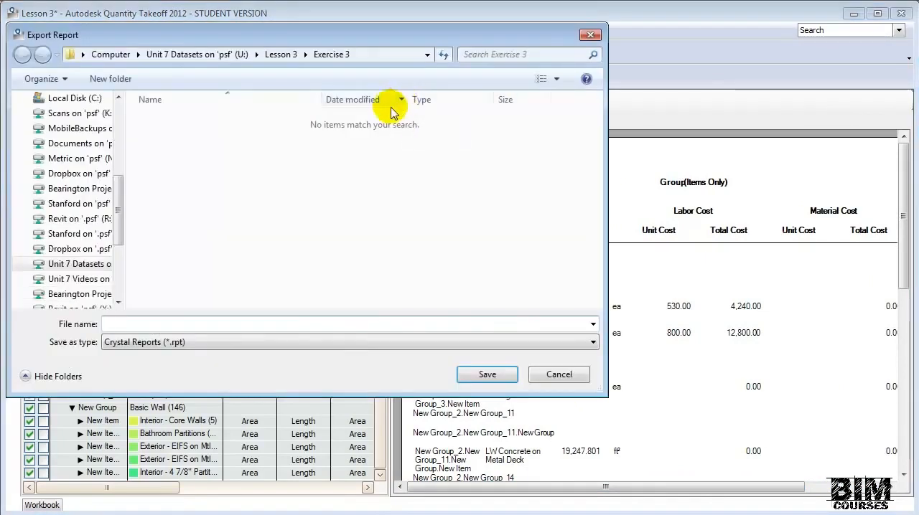
pyautogui.click(280, 343)
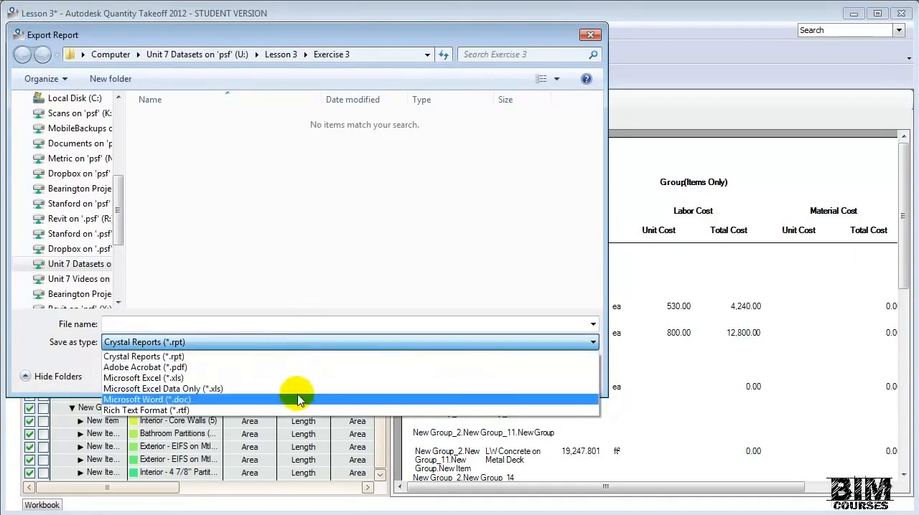
pyautogui.click(400, 286)
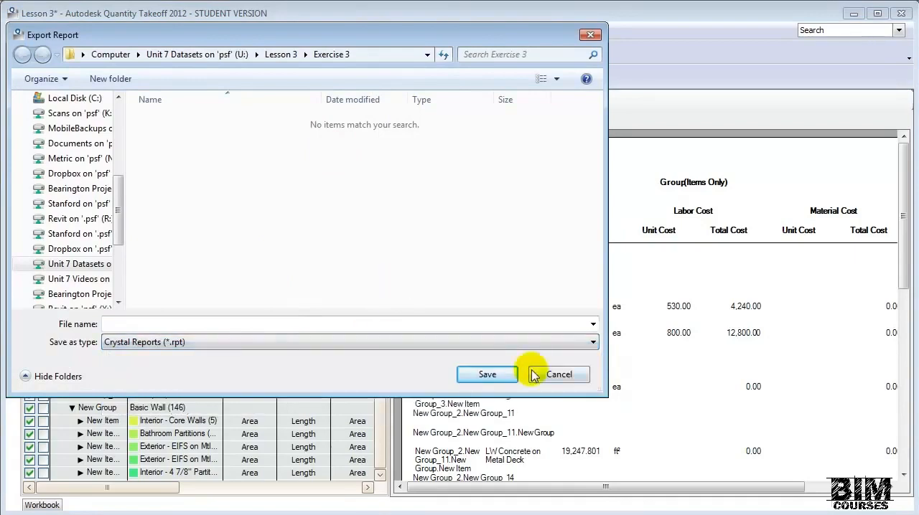
pyautogui.click(556, 375)
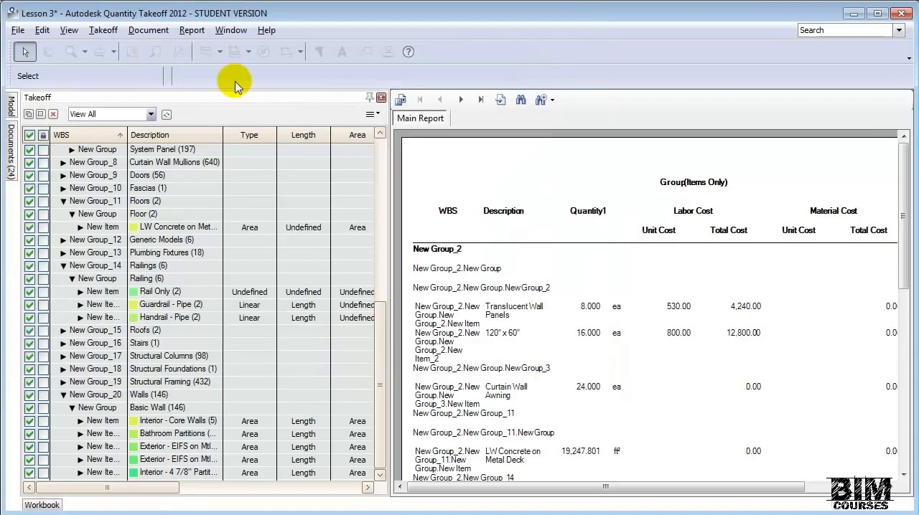
# - Review the recent reports and the custom report setup without creating another report, and find Takeoff v1 among the project documents
pyautogui.click(193, 30)
pyautogui.moveTo(206, 48)
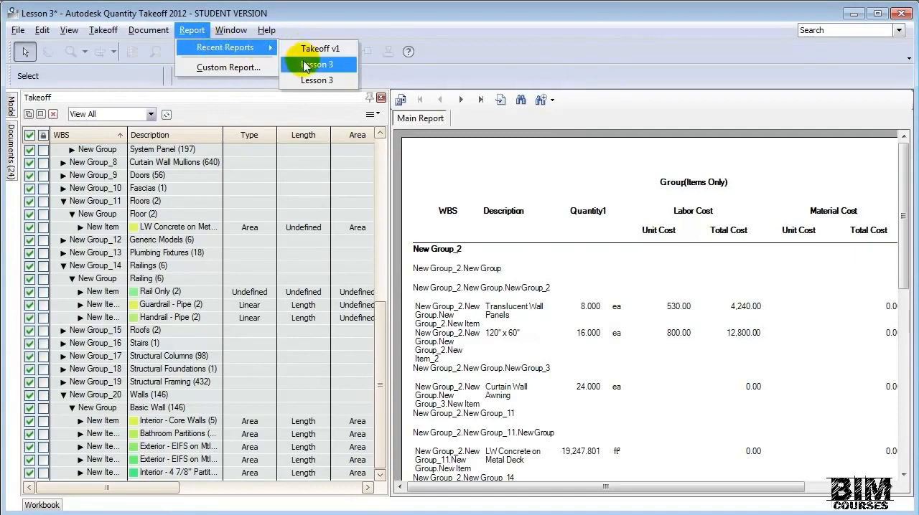
pyautogui.click(244, 68)
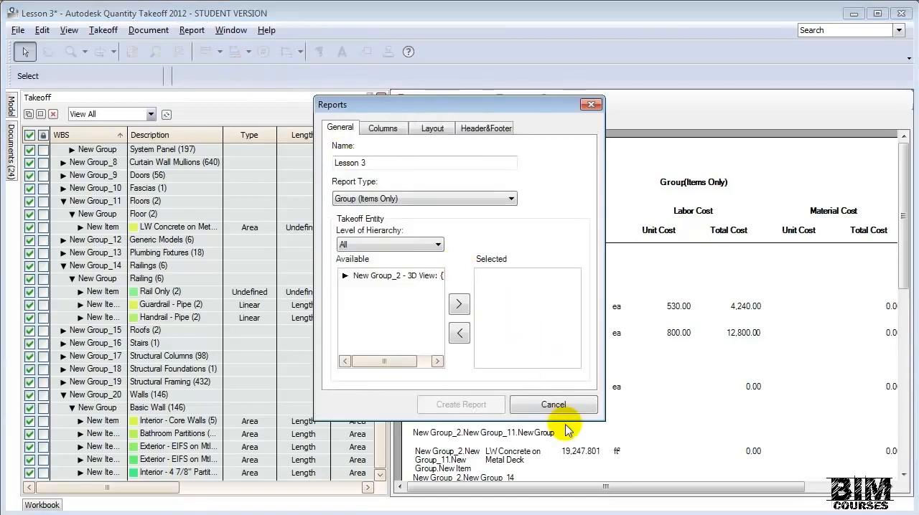
pyautogui.click(557, 404)
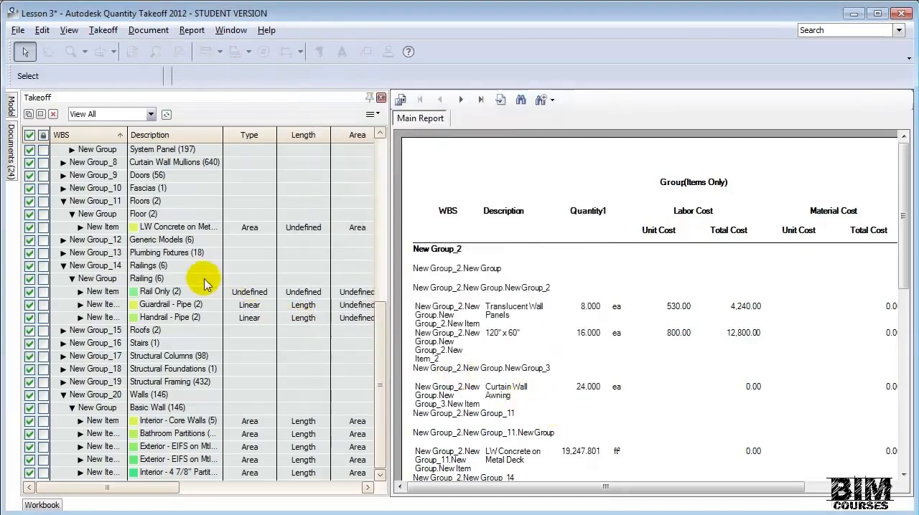
pyautogui.click(13, 164)
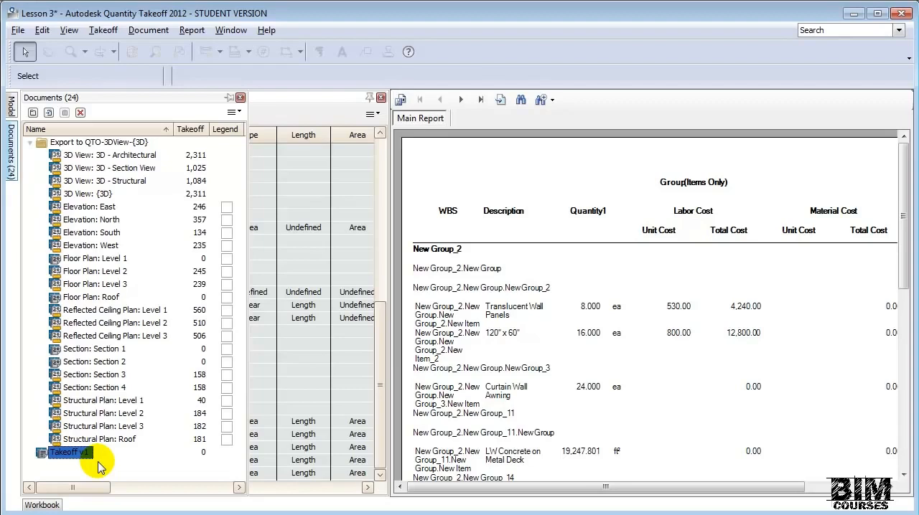
# - Export the takeoff quantities for all sheets without hidden takeoff, and bring up the available export file formats
pyautogui.click(19, 32)
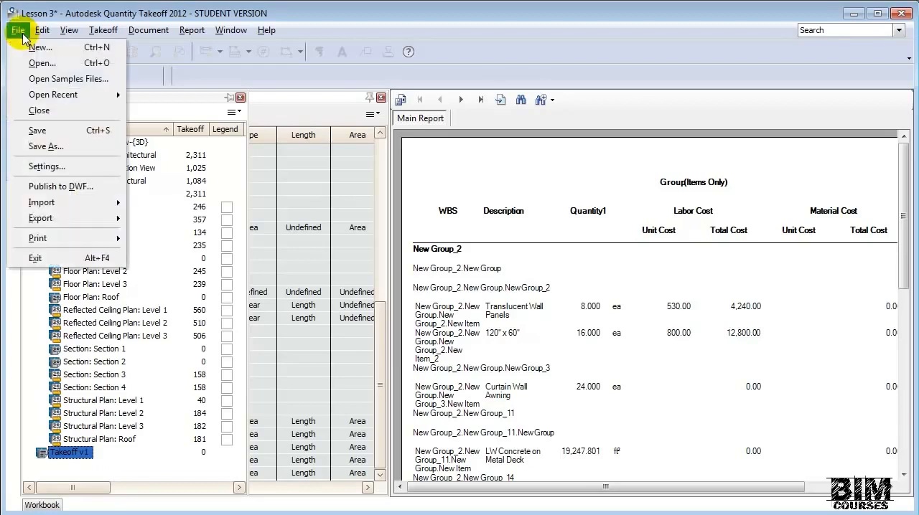
pyautogui.moveTo(68, 219)
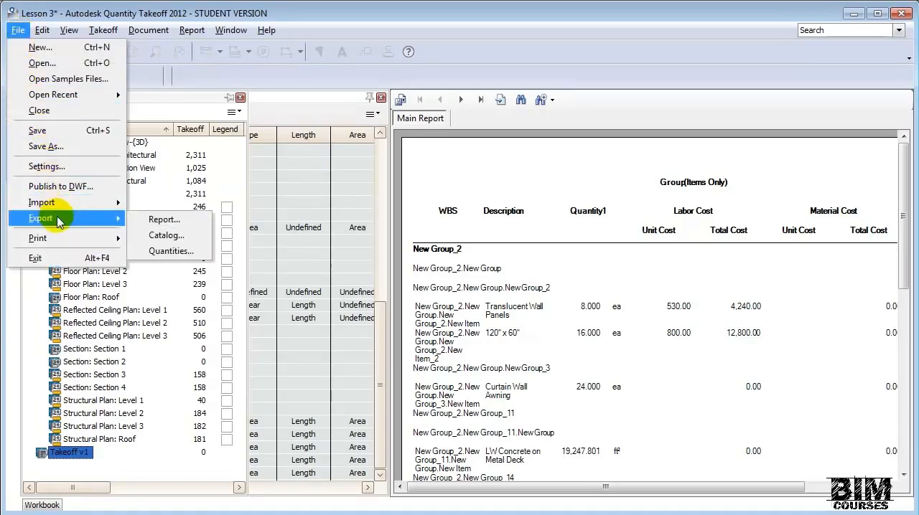
pyautogui.click(172, 253)
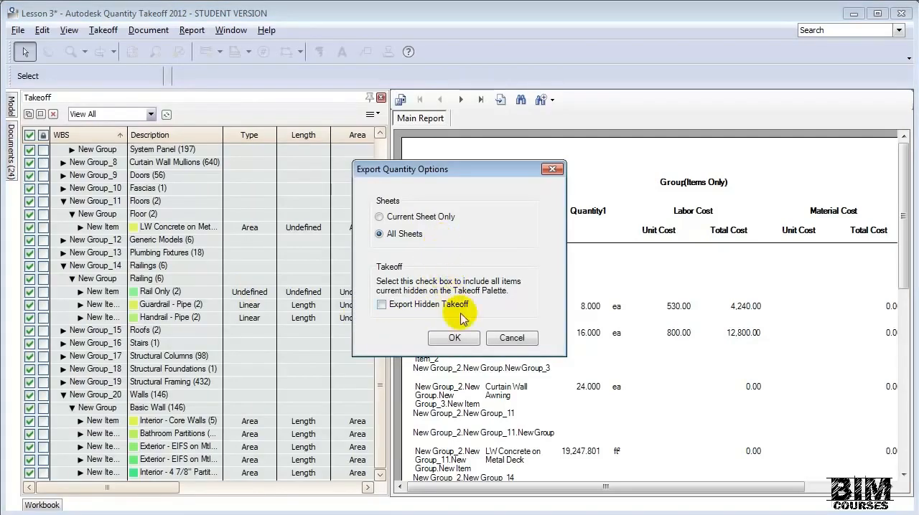
pyautogui.click(460, 339)
pyautogui.click(285, 343)
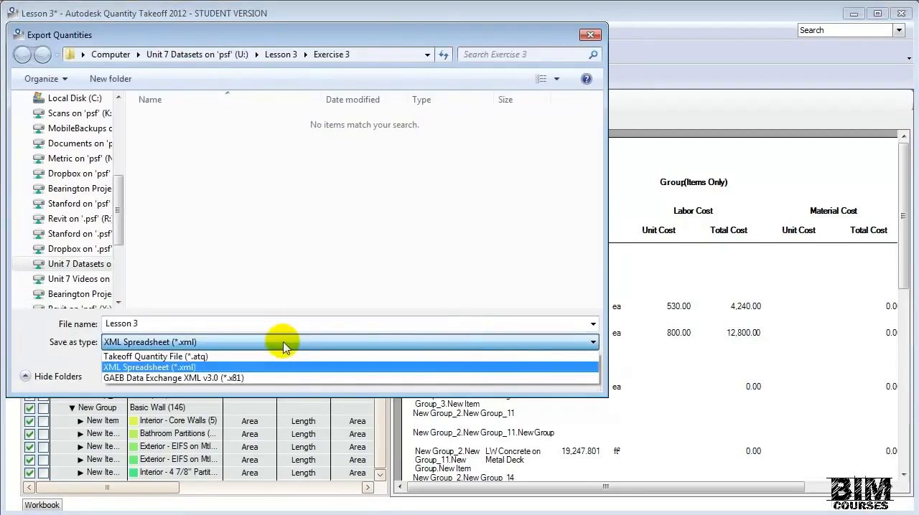